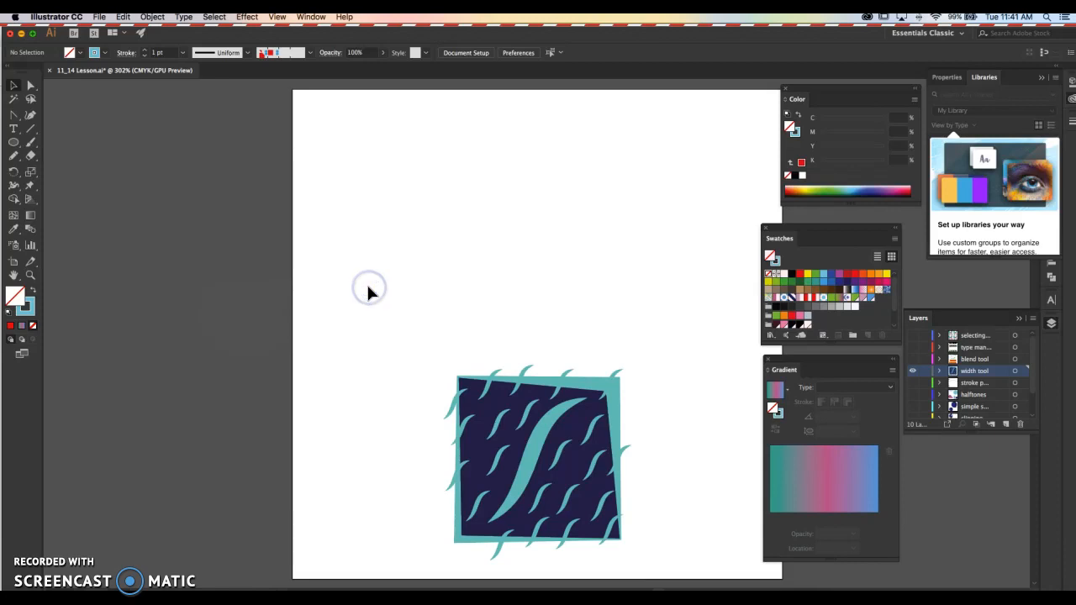
- Draw an S-shaped curve with the Pen tool in the upper left area of the artboard
{"action": "left_click", "coordinate": [364, 298]}
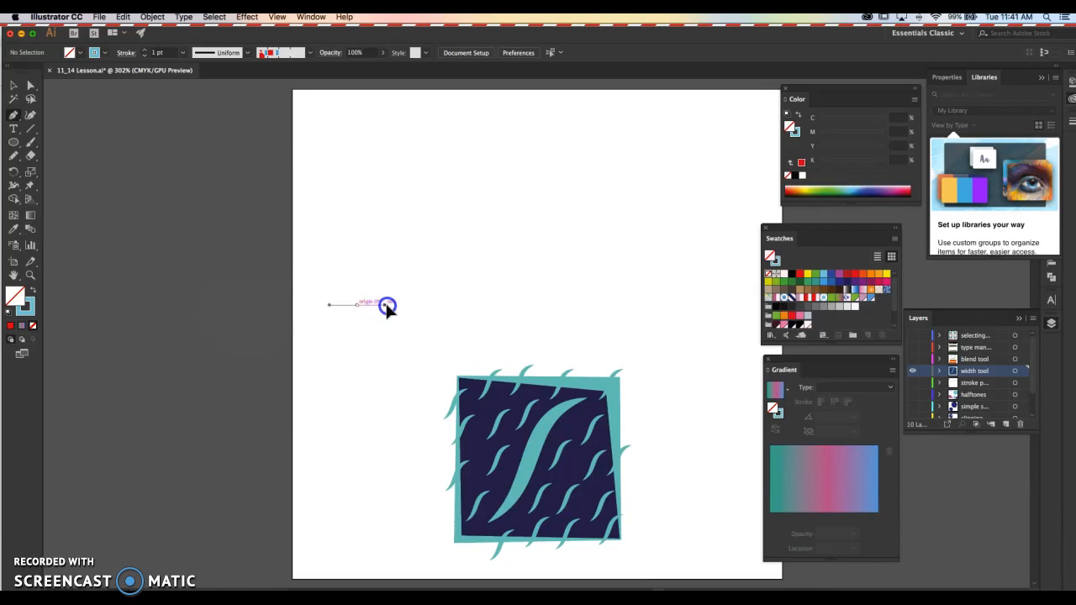
{"action": "mouse_move", "coordinate": [455, 172]}
{"action": "left_mouse_down"}
{"action": "mouse_move", "coordinate": [462, 162]}
{"action": "mouse_move", "coordinate": [504, 169]}
{"action": "left_mouse_up"}
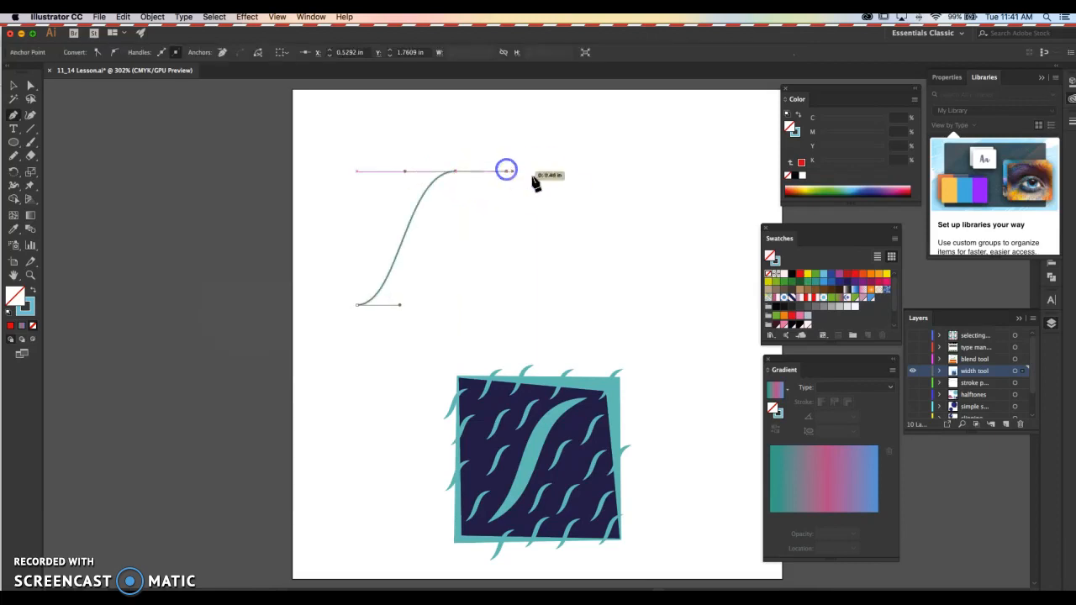
{"action": "left_click", "coordinate": [459, 314], "text": "super"}
- Draw a long open wavy path with several smooth bends beside the S curve using the Pen tool
{"action": "left_click", "coordinate": [485, 306]}
{"action": "left_click_drag", "start_coordinate": [522, 300], "coordinate": [522, 299]}
{"action": "left_click_drag", "start_coordinate": [509, 232], "coordinate": [521, 206]}
{"action": "left_click_drag", "start_coordinate": [589, 185], "coordinate": [622, 147]}
{"action": "left_click", "coordinate": [690, 194]}
{"action": "left_click_drag", "start_coordinate": [684, 193], "coordinate": [686, 217]}
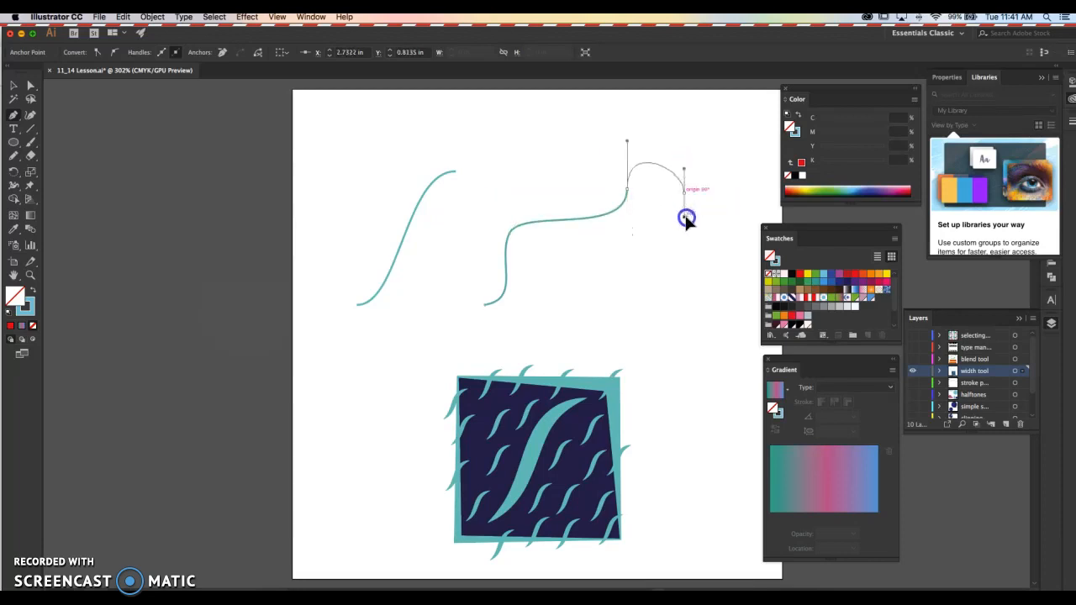
{"action": "left_click_drag", "start_coordinate": [720, 277], "coordinate": [751, 281]}
{"action": "left_click", "coordinate": [703, 331], "text": "super"}
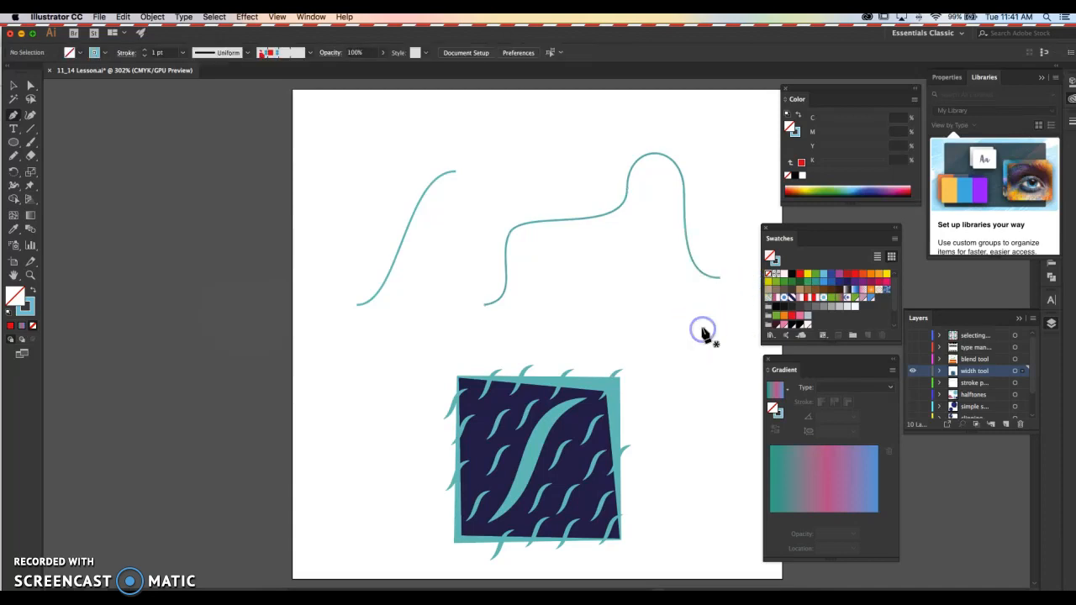
- Smooth the first upper bend of the wavy path by lengthening its anchor point's direction handle
{"action": "left_click", "coordinate": [583, 276], "text": "super"}
{"action": "left_click", "coordinate": [510, 230]}
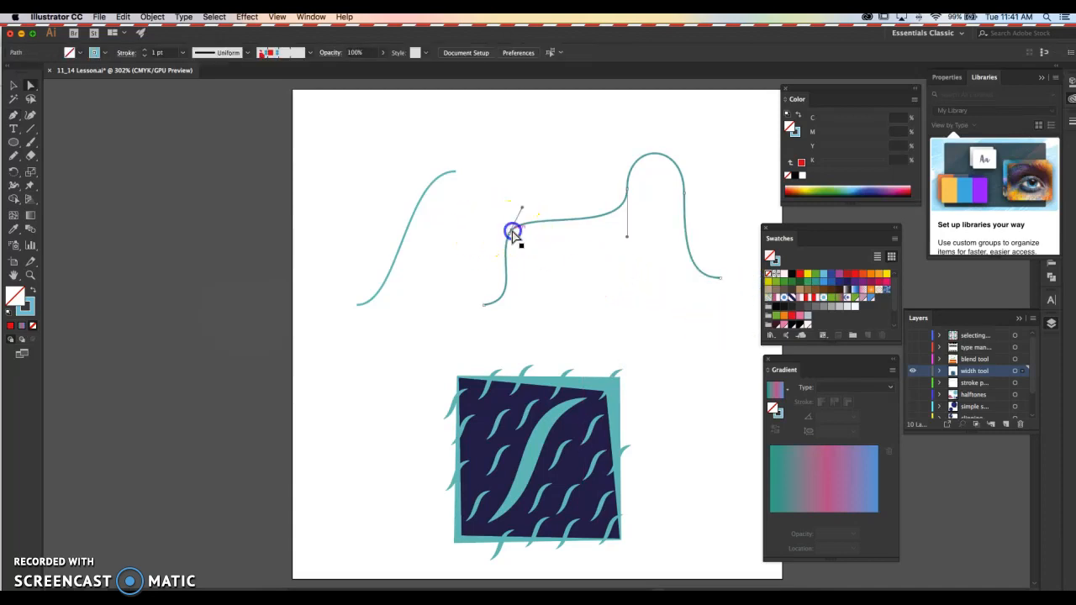
{"action": "mouse_move", "coordinate": [521, 213]}
{"action": "left_mouse_down"}
{"action": "mouse_move", "coordinate": [540, 203]}
{"action": "mouse_move", "coordinate": [532, 196]}
{"action": "left_mouse_up"}
{"action": "left_click", "coordinate": [538, 153], "text": "super"}
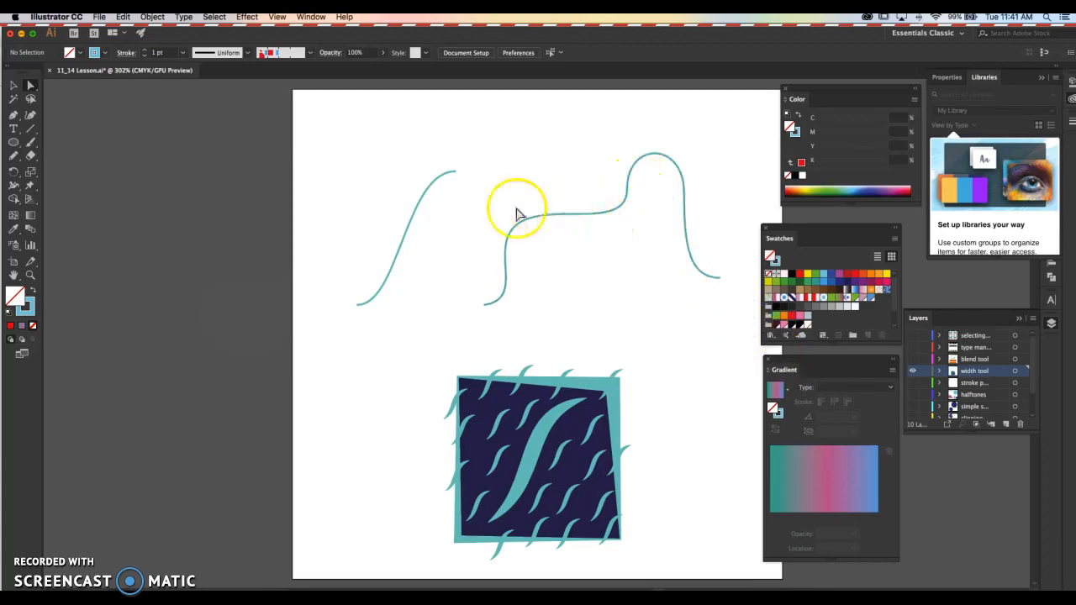
- Give both the S curve and the wavy path a round cap and a 0.5 pt stroke weight
{"action": "left_click", "coordinate": [418, 219]}
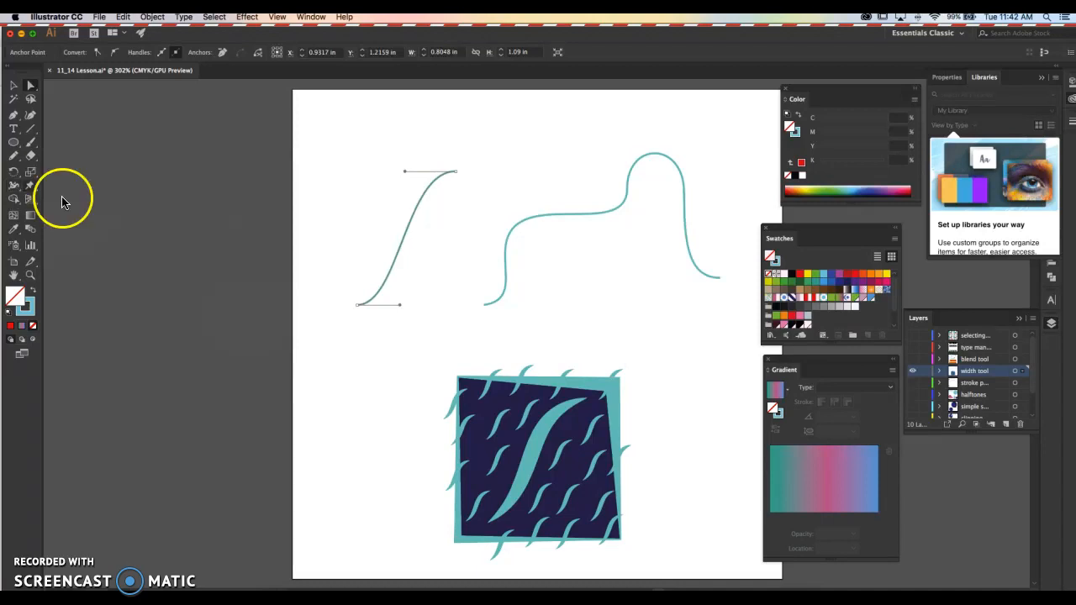
{"action": "key", "text": "v"}
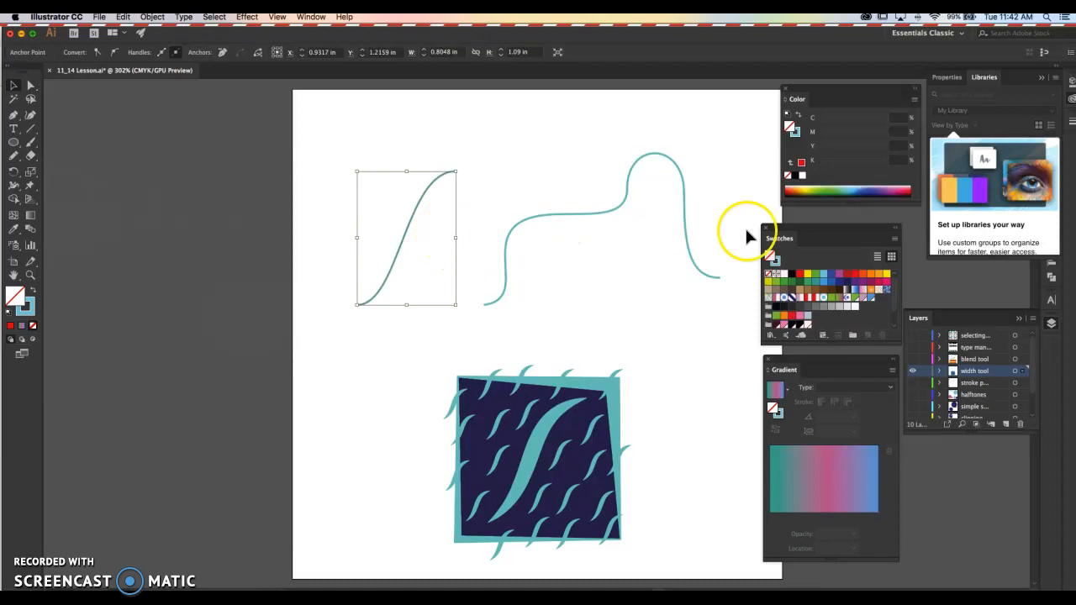
{"action": "left_click", "coordinate": [1070, 126]}
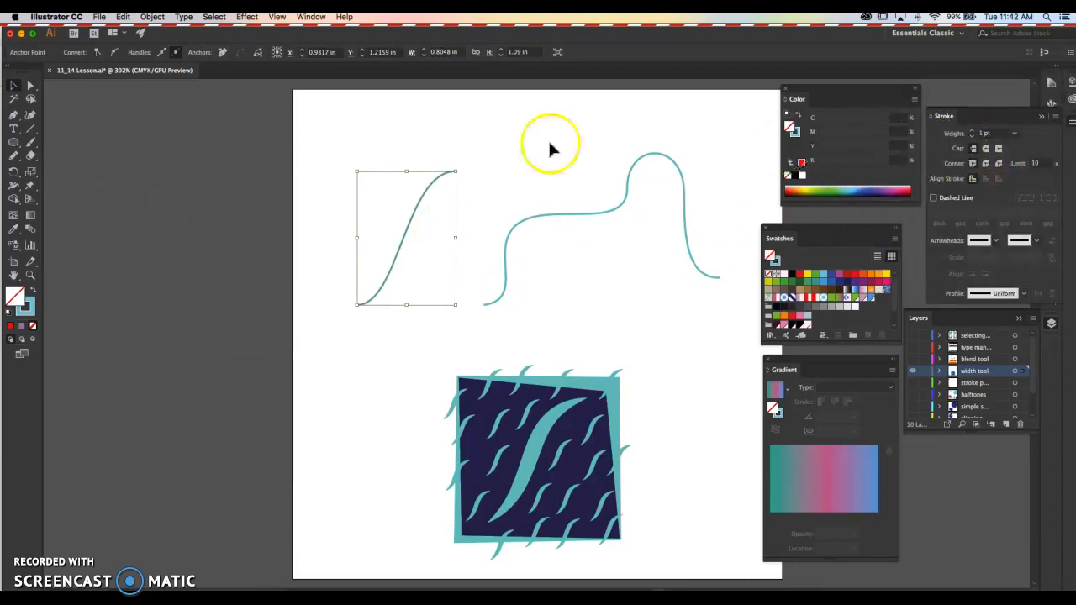
{"action": "left_click_drag", "start_coordinate": [580, 254], "coordinate": [580, 252]}
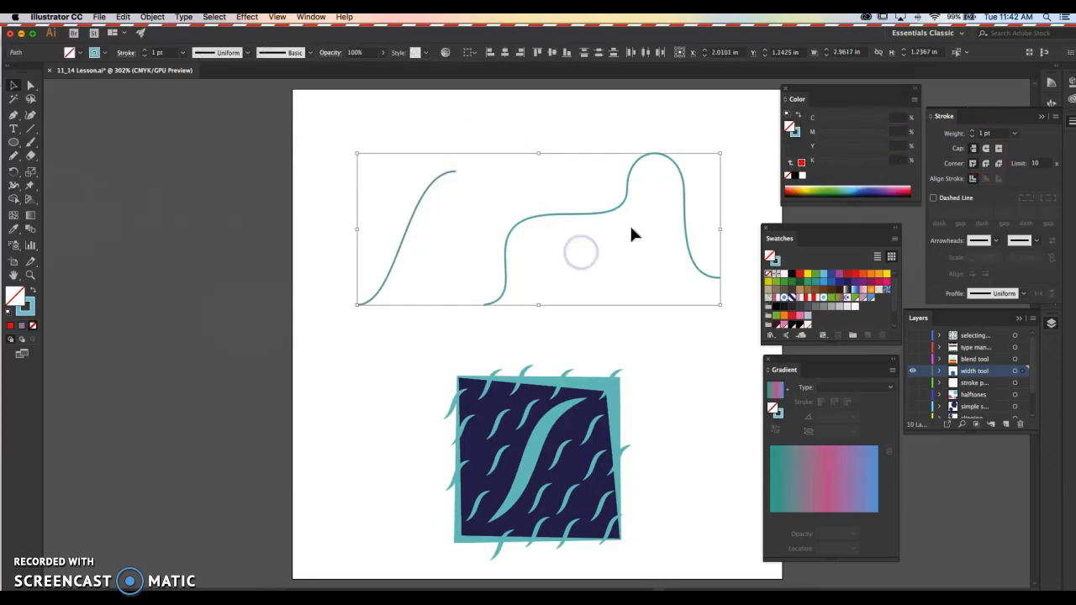
{"action": "left_click", "coordinate": [985, 149]}
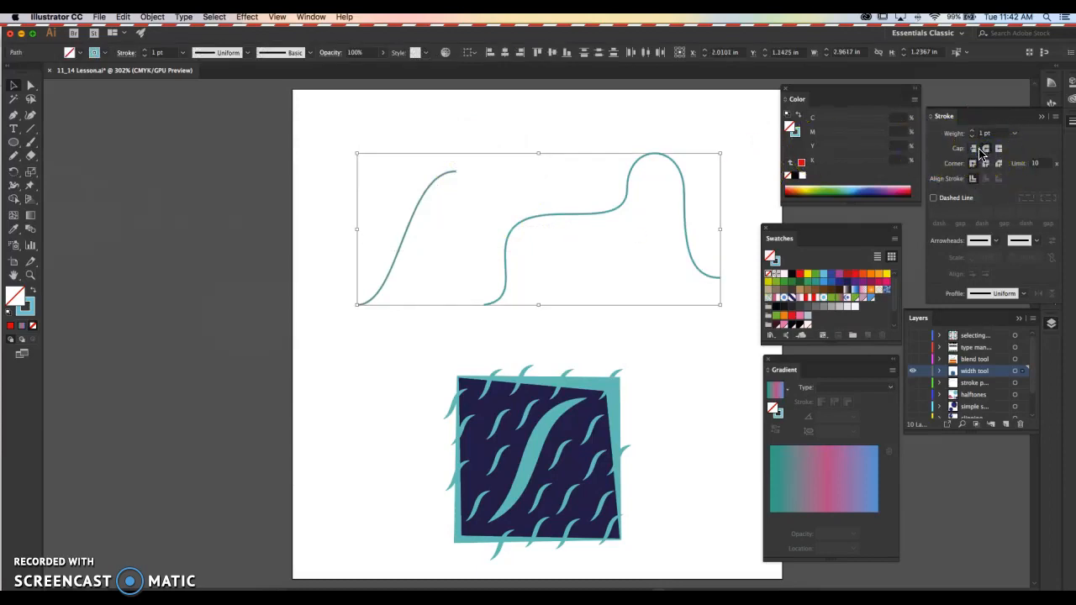
{"action": "left_click", "coordinate": [972, 139]}
{"action": "left_click_drag", "start_coordinate": [644, 132], "coordinate": [610, 107]}
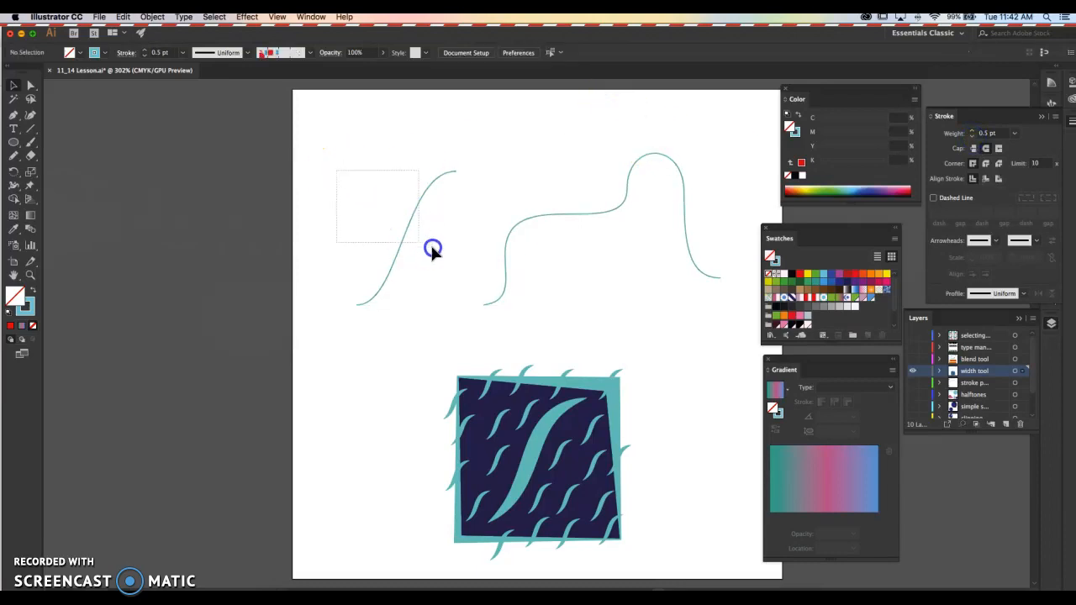
- Add width points to the S curve with the Width tool, thickening it near its lower and upper ends and thinning its middle
{"action": "left_click_drag", "start_coordinate": [432, 250], "coordinate": [436, 251]}
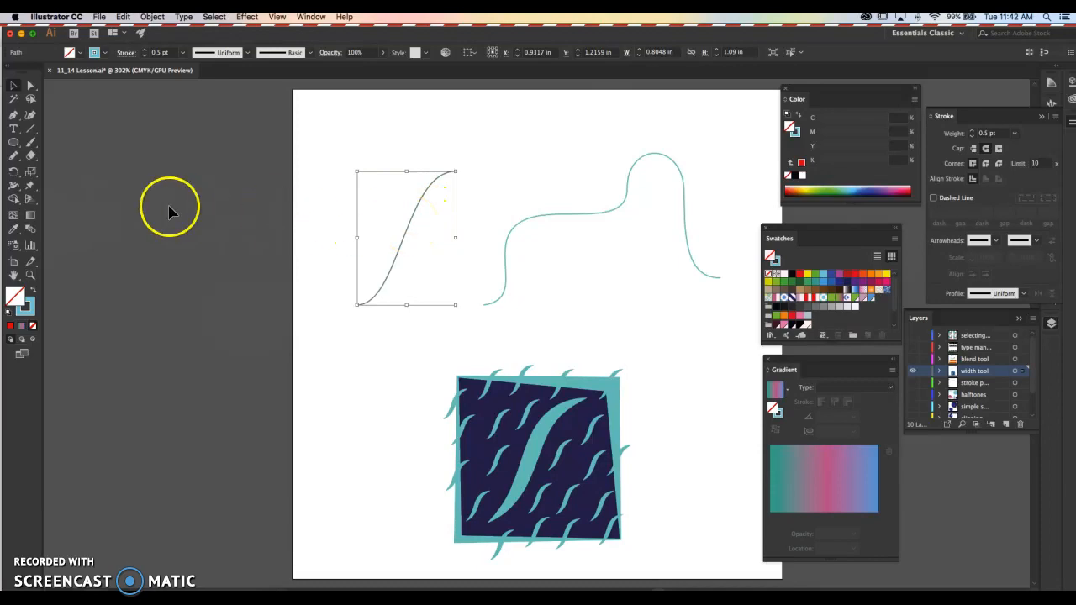
{"action": "left_click", "coordinate": [13, 187]}
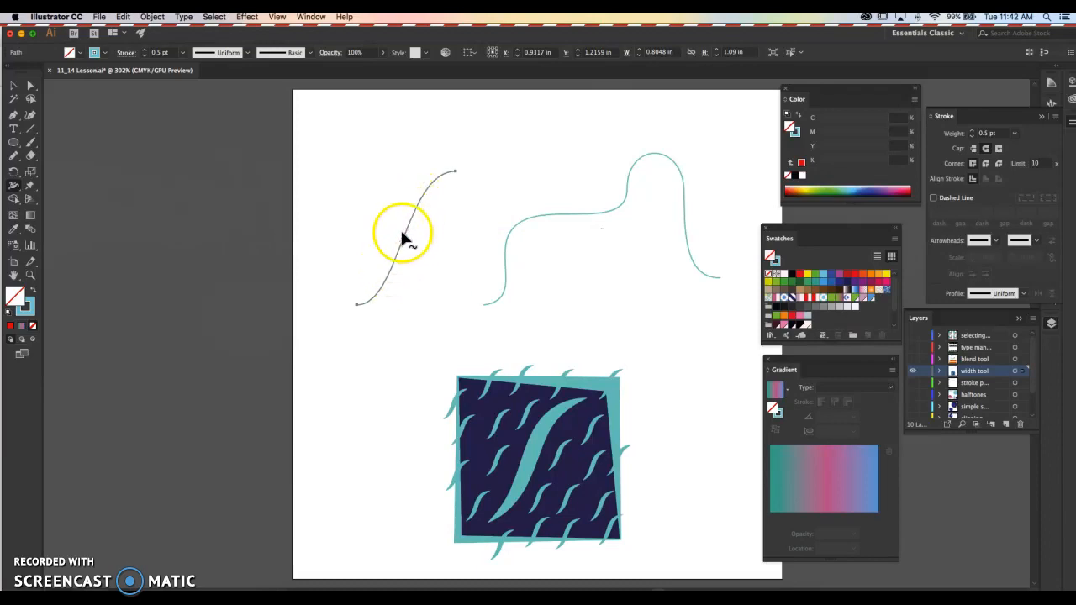
{"action": "mouse_move", "coordinate": [386, 284]}
{"action": "left_mouse_down"}
{"action": "mouse_move", "coordinate": [425, 298]}
{"action": "mouse_move", "coordinate": [389, 284]}
{"action": "left_mouse_up"}
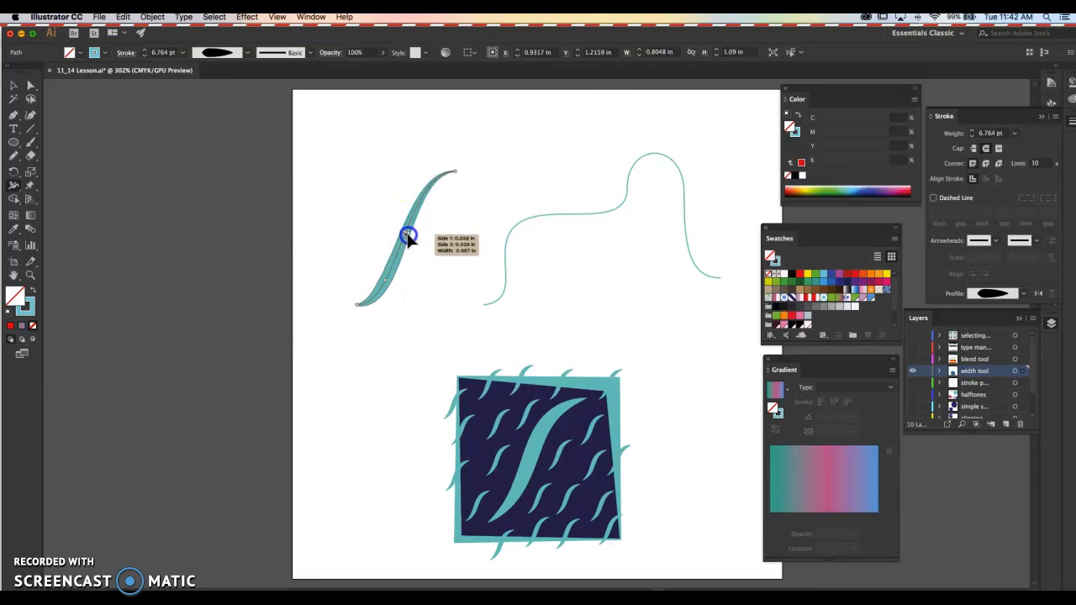
{"action": "left_click_drag", "start_coordinate": [427, 182], "coordinate": [434, 192]}
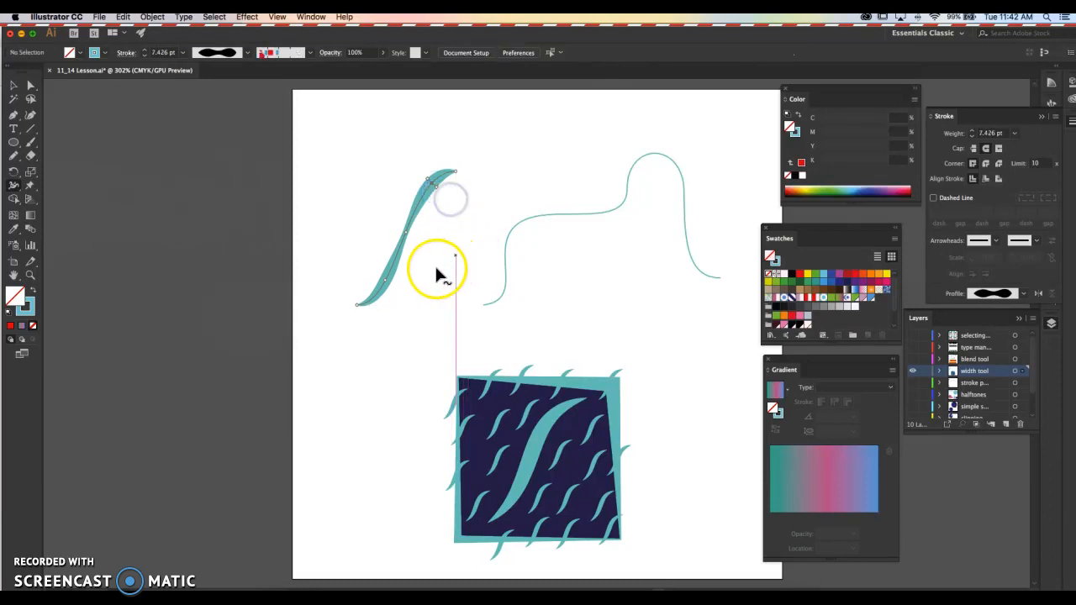
- Adjust the S curve's width points so the stroke is thickest in the middle and tapers towards both ends
{"action": "key", "text": "a"}
{"action": "left_click", "coordinate": [407, 234]}
{"action": "left_click", "coordinate": [14, 185]}
{"action": "left_click", "coordinate": [12, 186]}
{"action": "mouse_move", "coordinate": [431, 184]}
{"action": "left_mouse_down"}
{"action": "mouse_move", "coordinate": [422, 203]}
{"action": "mouse_move", "coordinate": [430, 188]}
{"action": "left_mouse_up"}
{"action": "left_click_drag", "start_coordinate": [414, 238], "coordinate": [413, 242]}
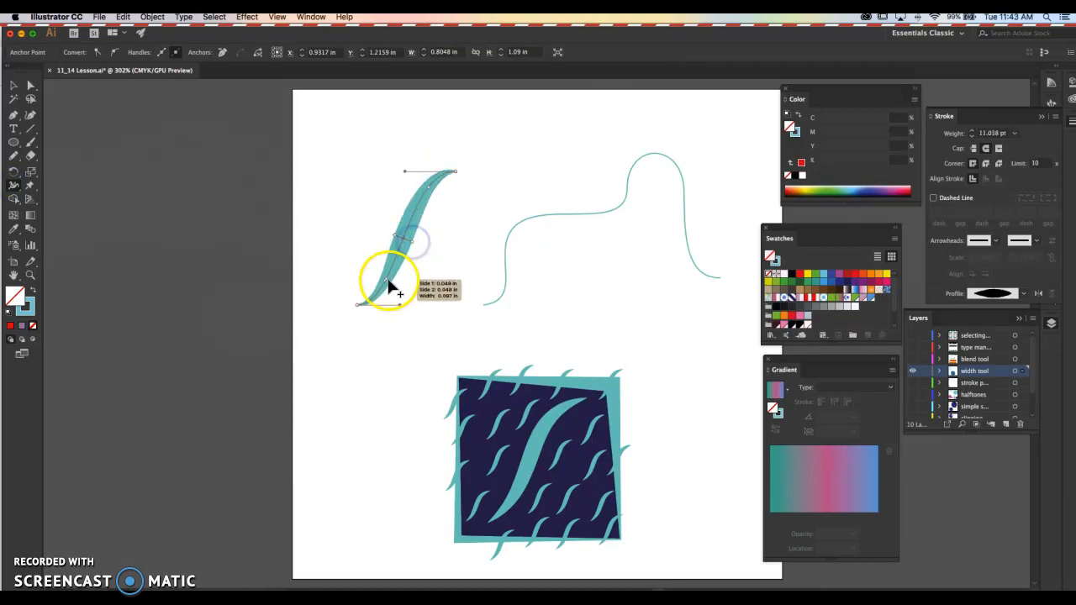
{"action": "left_click", "coordinate": [389, 283]}
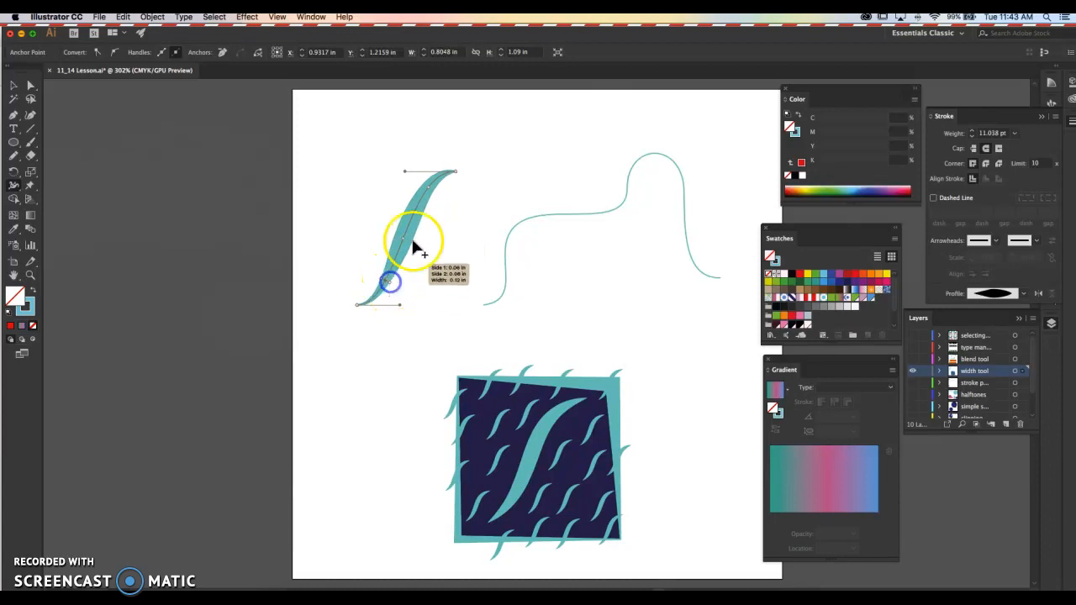
{"action": "left_click", "coordinate": [487, 151]}
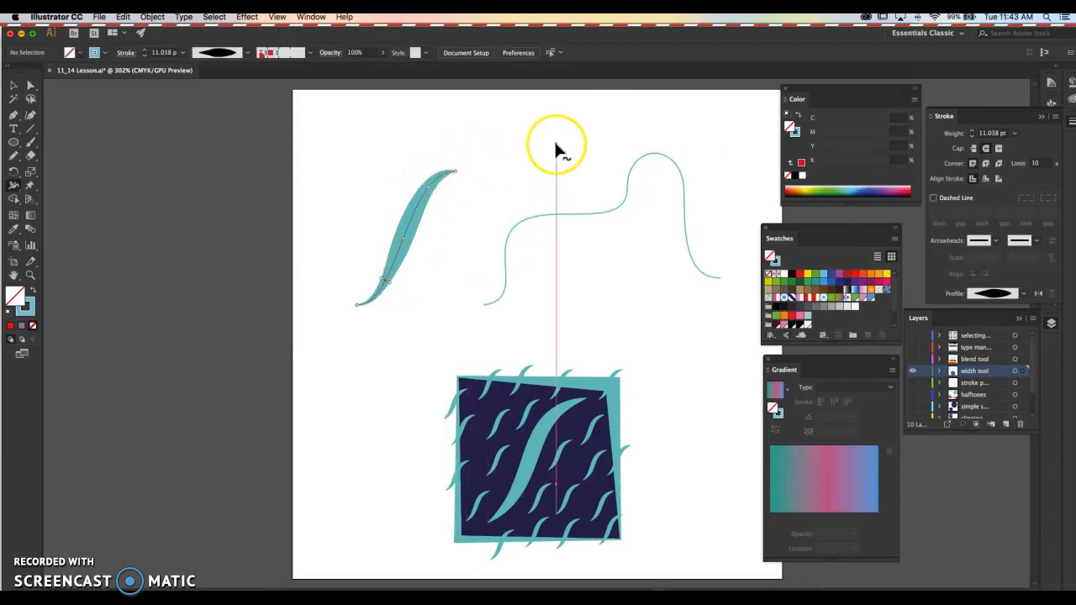
- Vary the wavy path's stroke with the Width tool, thickening the starting end, thinning the first bend and swelling the later sections
{"action": "key", "text": "v"}
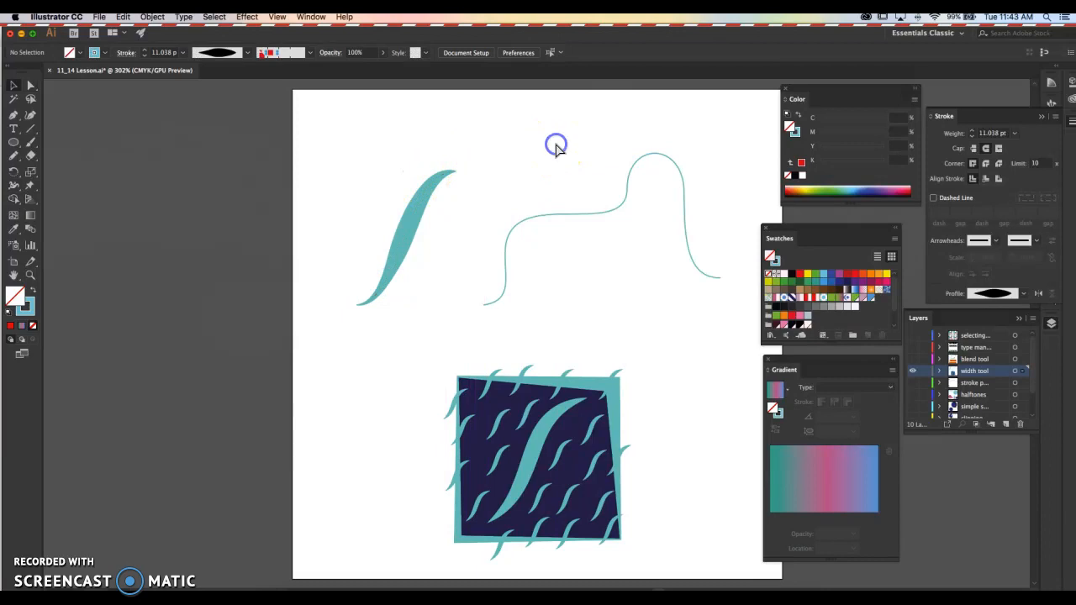
{"action": "left_click", "coordinate": [563, 222]}
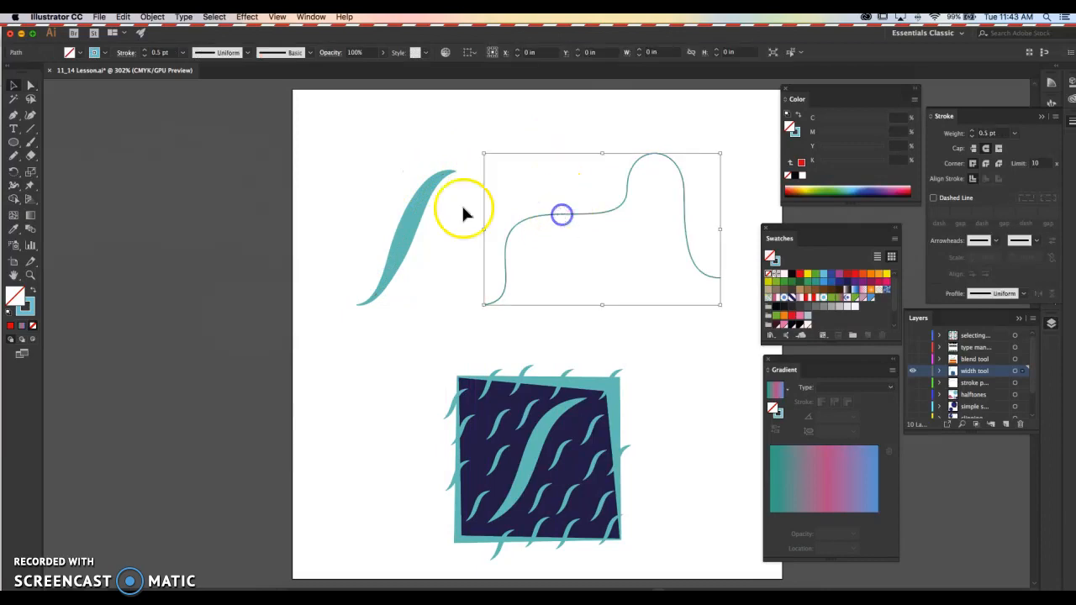
{"action": "left_click", "coordinate": [13, 184]}
{"action": "left_click_drag", "start_coordinate": [483, 305], "coordinate": [485, 316]}
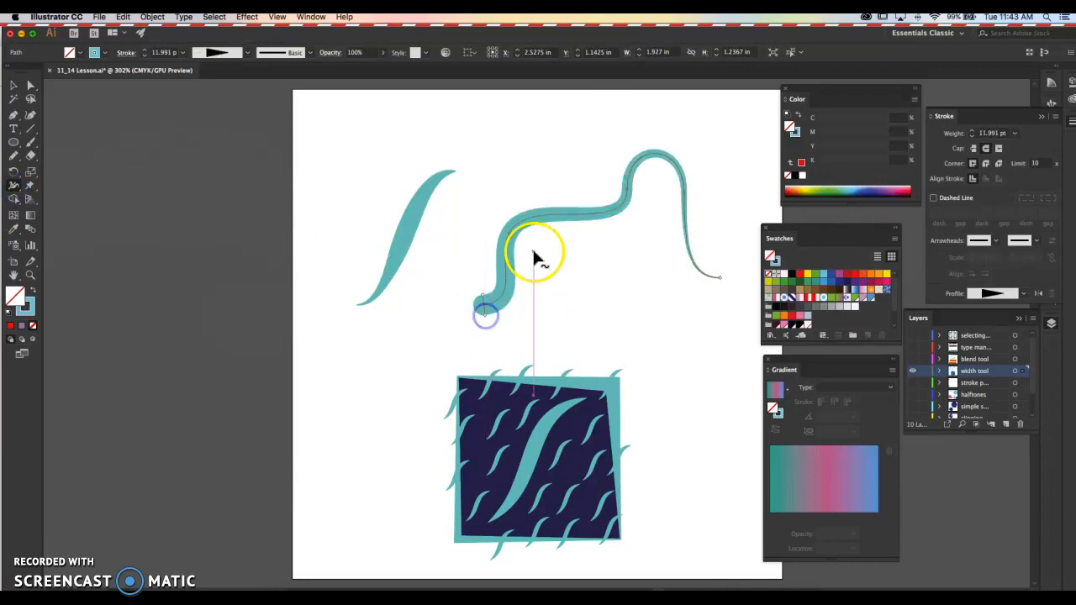
{"action": "left_click_drag", "start_coordinate": [508, 234], "coordinate": [511, 236]}
{"action": "left_click_drag", "start_coordinate": [613, 221], "coordinate": [614, 218]}
{"action": "mouse_move", "coordinate": [661, 157]}
{"action": "left_mouse_down"}
{"action": "mouse_move", "coordinate": [682, 193]}
{"action": "mouse_move", "coordinate": [694, 265]}
{"action": "mouse_move", "coordinate": [678, 234]}
{"action": "left_mouse_up"}
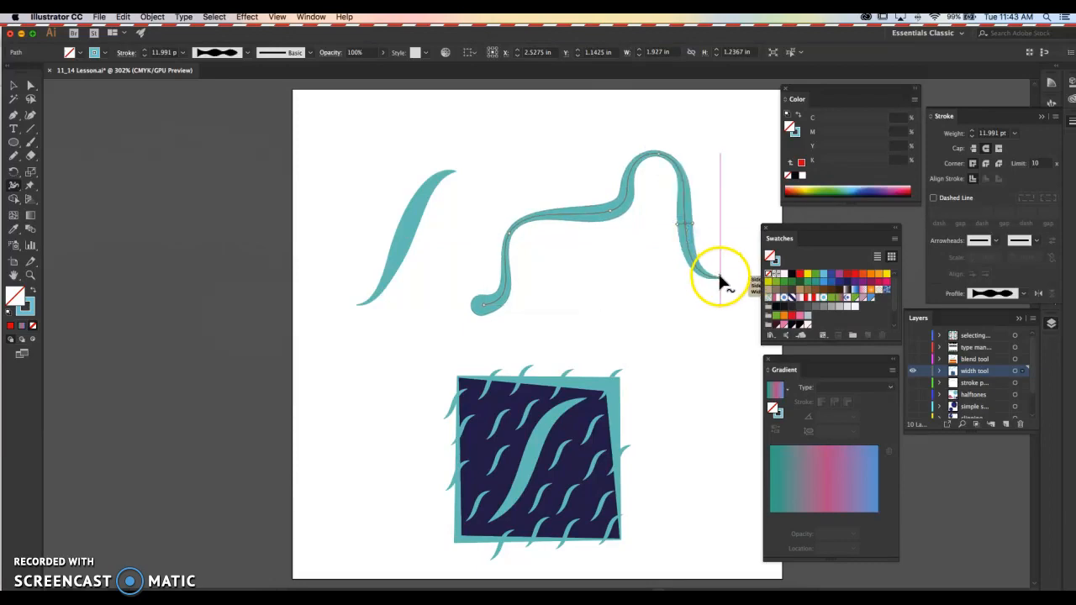
{"action": "left_click_drag", "start_coordinate": [720, 277], "coordinate": [721, 276]}
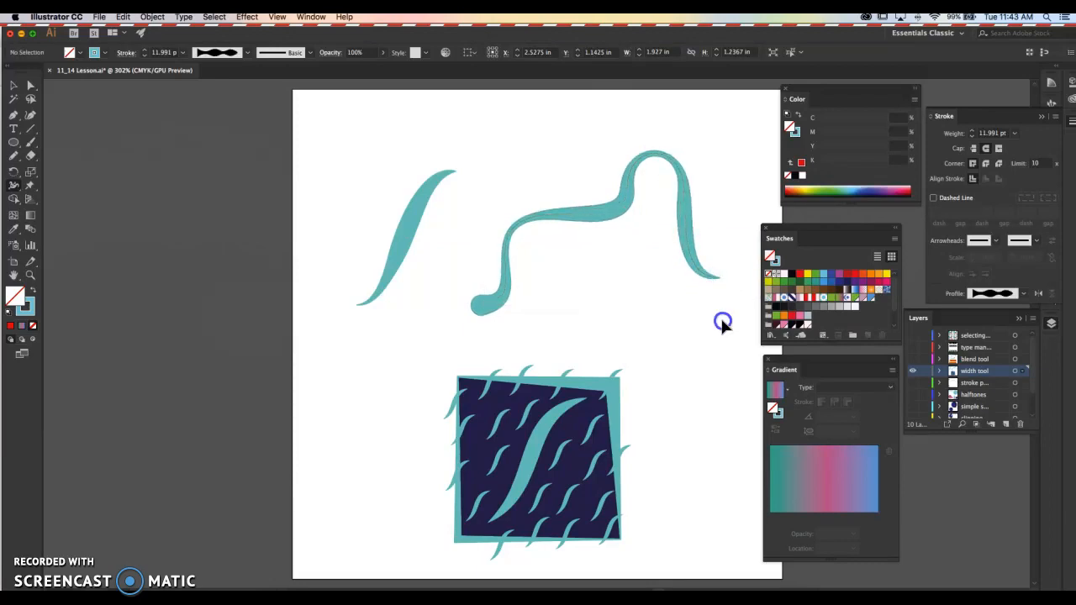
{"action": "left_click", "coordinate": [723, 321]}
{"action": "key", "text": "a"}
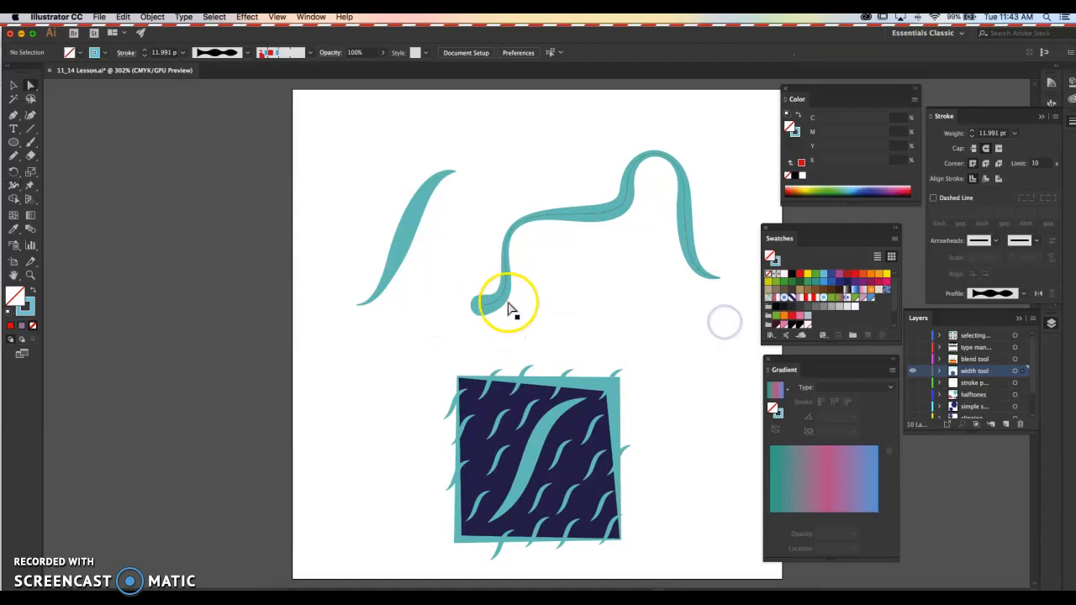
{"action": "left_click", "coordinate": [657, 292]}
{"action": "left_click", "coordinate": [591, 326]}
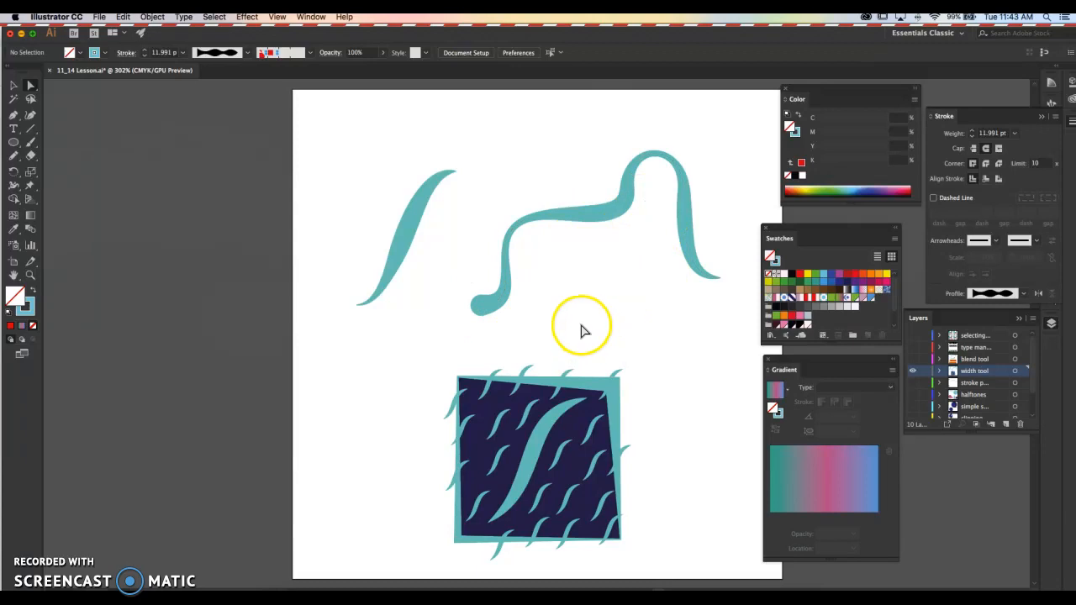
- Draw a square about 1.09 in wide beside the patterned artwork
{"action": "left_click_drag", "start_coordinate": [651, 398], "coordinate": [556, 314]}
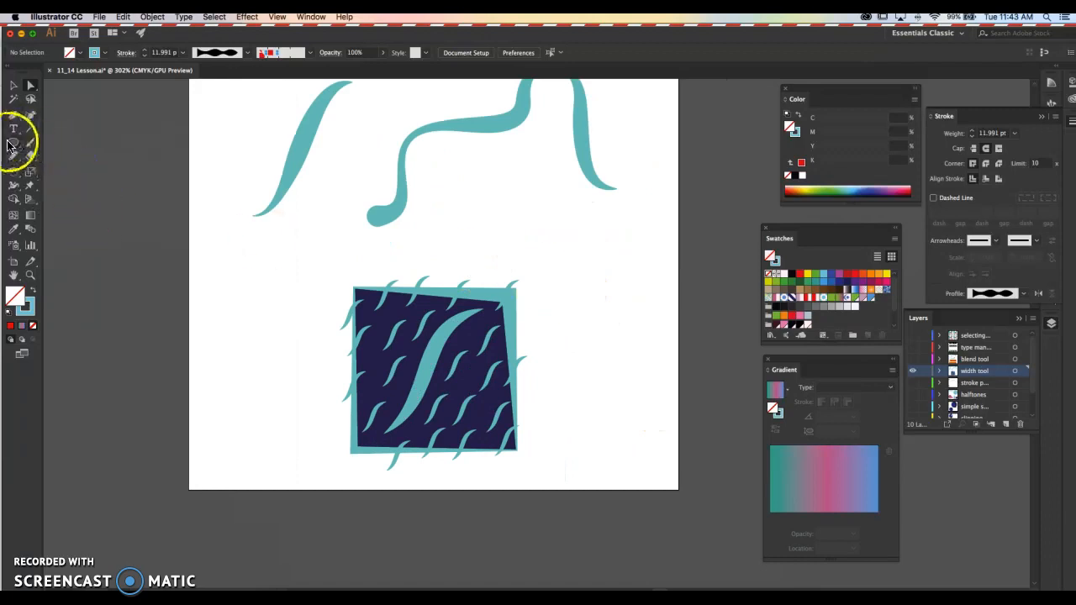
{"action": "left_click", "coordinate": [8, 144]}
{"action": "left_click", "coordinate": [61, 148]}
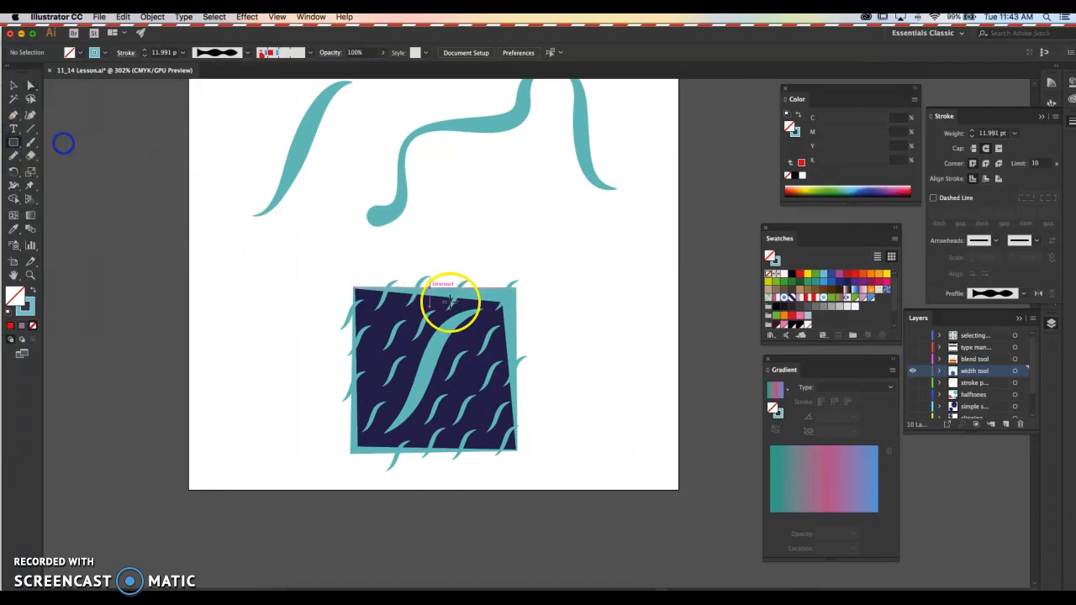
{"action": "left_click_drag", "start_coordinate": [554, 300], "coordinate": [669, 434]}
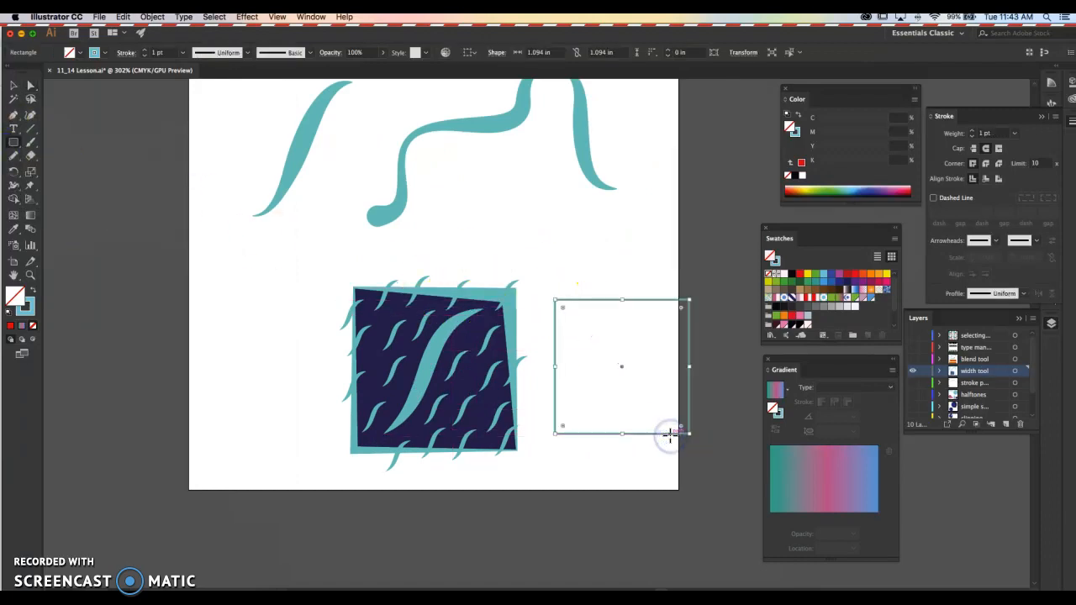
- Space the patterned artwork and the new square apart, and copy the artwork's navy fill and teal stroke onto the square with the Eyedropper
{"action": "key", "text": "v"}
{"action": "left_click_drag", "start_coordinate": [457, 412], "coordinate": [382, 410]}
{"action": "left_click_drag", "start_coordinate": [634, 308], "coordinate": [538, 321]}
{"action": "key", "text": "i"}
{"action": "left_click", "coordinate": [376, 321]}
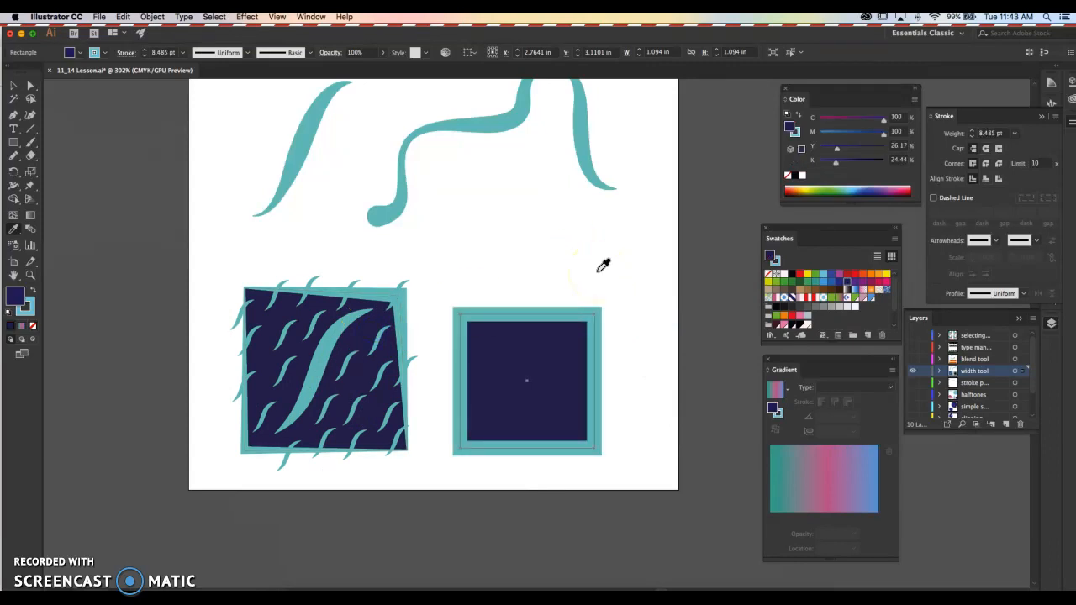
- Taper the new square's teal border with the Width tool, narrowing it at the upper-left and lower-right corners
{"action": "left_click", "coordinate": [14, 185]}
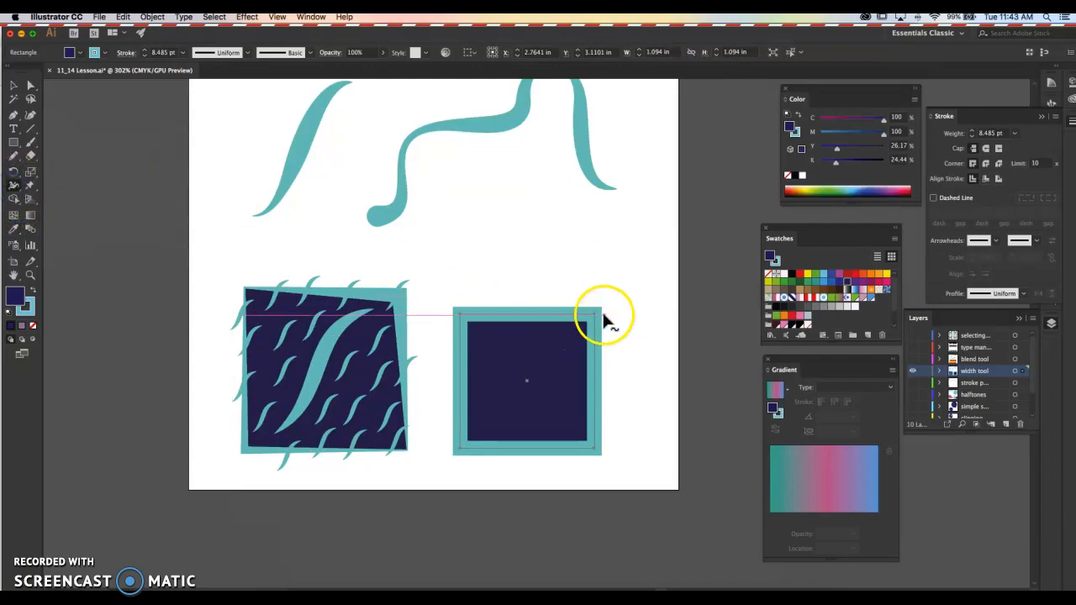
{"action": "left_click_drag", "start_coordinate": [462, 315], "coordinate": [461, 318]}
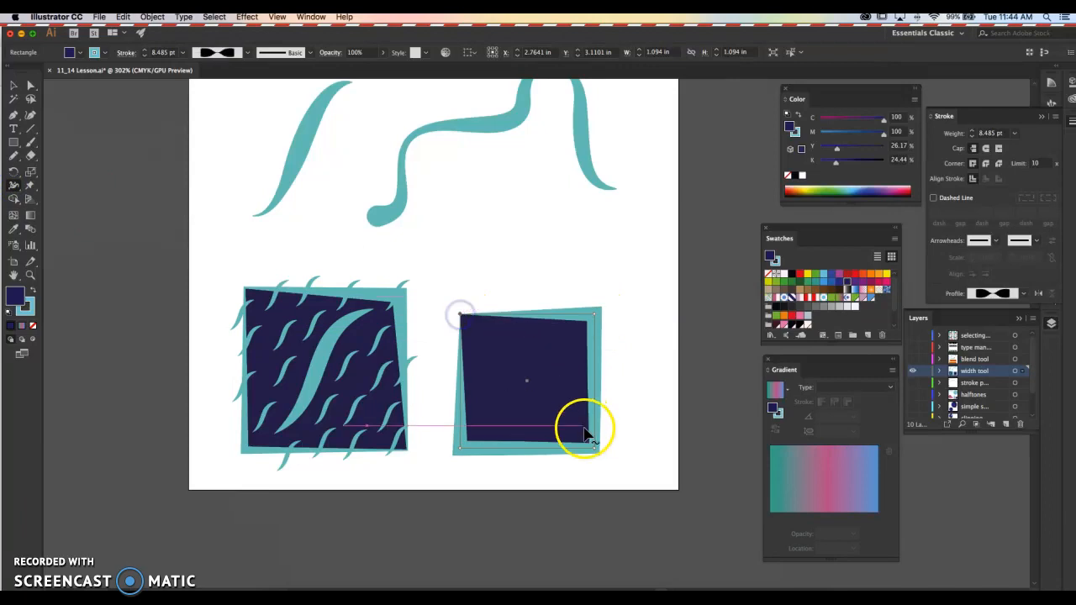
{"action": "left_click_drag", "start_coordinate": [590, 442], "coordinate": [599, 449]}
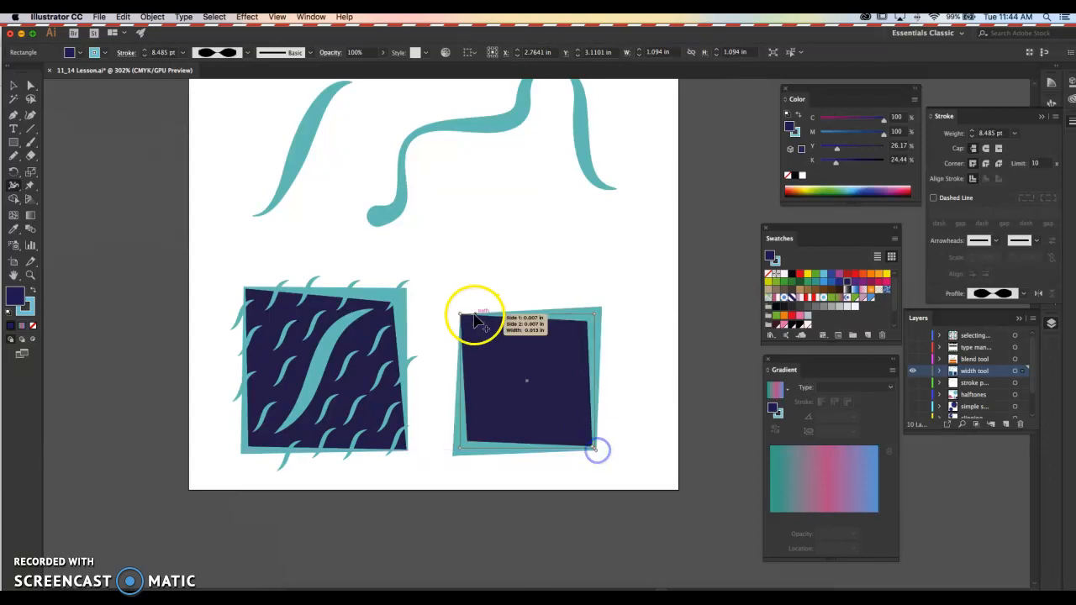
{"action": "left_click", "coordinate": [552, 250]}
{"action": "key", "text": "v"}
{"action": "left_click", "coordinate": [517, 253]}
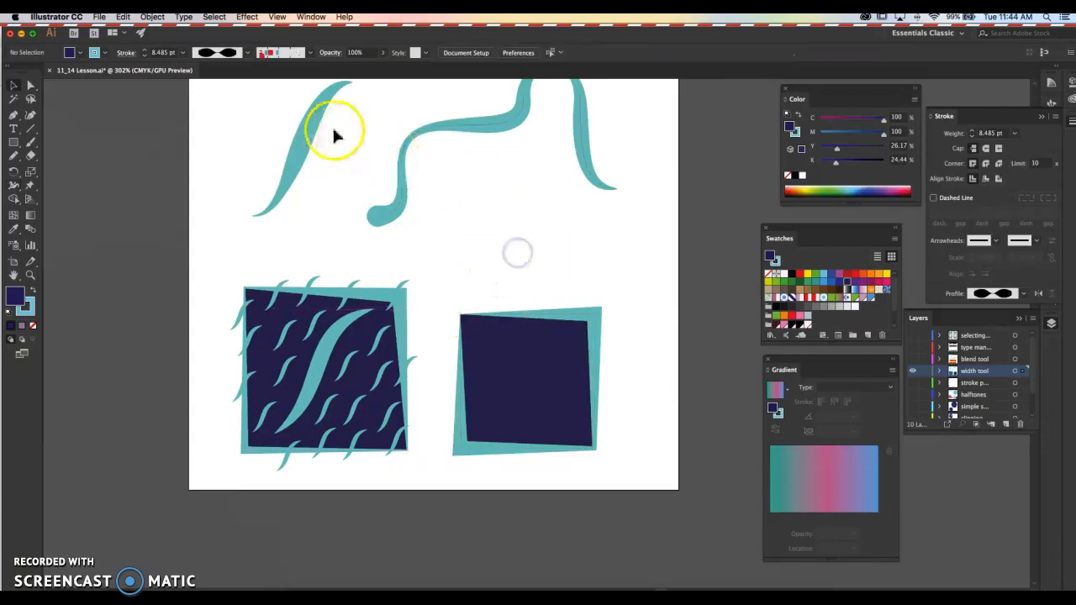
- Move the tapered S shape onto the middle of the navy square and scale it down to fit inside
{"action": "mouse_move", "coordinate": [305, 148]}
{"action": "left_mouse_down"}
{"action": "mouse_move", "coordinate": [505, 227]}
{"action": "mouse_move", "coordinate": [534, 373]}
{"action": "left_mouse_up"}
{"action": "left_click_drag", "start_coordinate": [582, 309], "coordinate": [565, 333]}
{"action": "left_click_drag", "start_coordinate": [532, 366], "coordinate": [533, 365]}
- Scatter small tapered copies of the S shape around the large S on the new navy square
{"action": "mouse_move", "coordinate": [567, 327]}
{"action": "left_mouse_down"}
{"action": "mouse_move", "coordinate": [534, 370]}
{"action": "mouse_move", "coordinate": [515, 333]}
{"action": "mouse_move", "coordinate": [511, 355]}
{"action": "mouse_move", "coordinate": [492, 350]}
{"action": "left_mouse_up"}
{"action": "left_click_drag", "start_coordinate": [496, 348], "coordinate": [508, 337]}
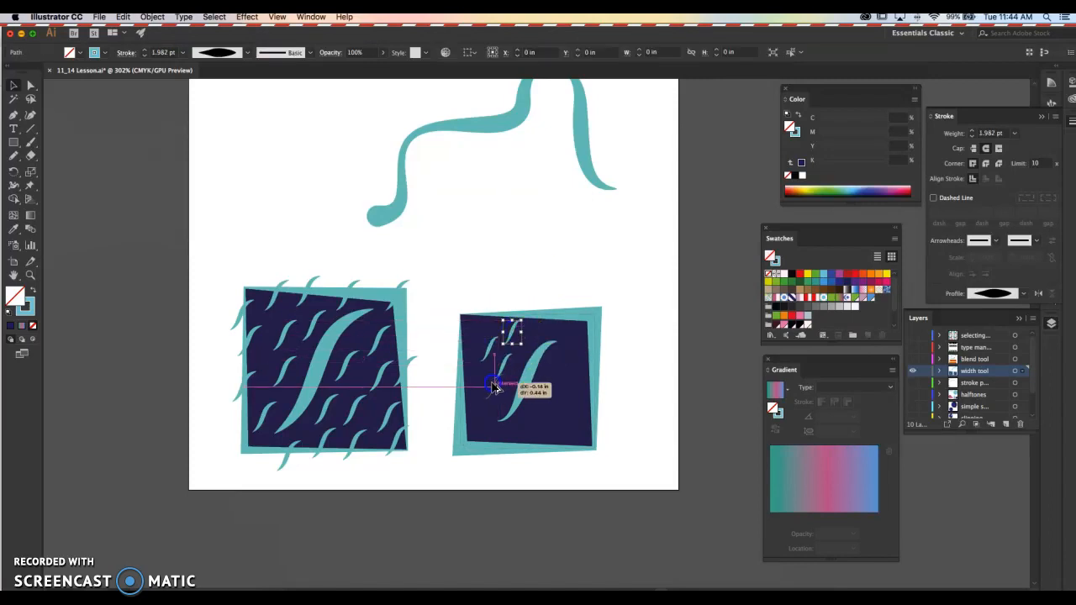
{"action": "mouse_move", "coordinate": [479, 417]}
{"action": "left_mouse_down"}
{"action": "mouse_move", "coordinate": [527, 335]}
{"action": "mouse_move", "coordinate": [491, 323]}
{"action": "mouse_move", "coordinate": [482, 325]}
{"action": "mouse_move", "coordinate": [488, 443]}
{"action": "mouse_move", "coordinate": [521, 448]}
{"action": "mouse_move", "coordinate": [561, 366]}
{"action": "mouse_move", "coordinate": [572, 397]}
{"action": "mouse_move", "coordinate": [547, 412]}
{"action": "left_mouse_up"}
{"action": "left_click", "coordinate": [636, 295]}
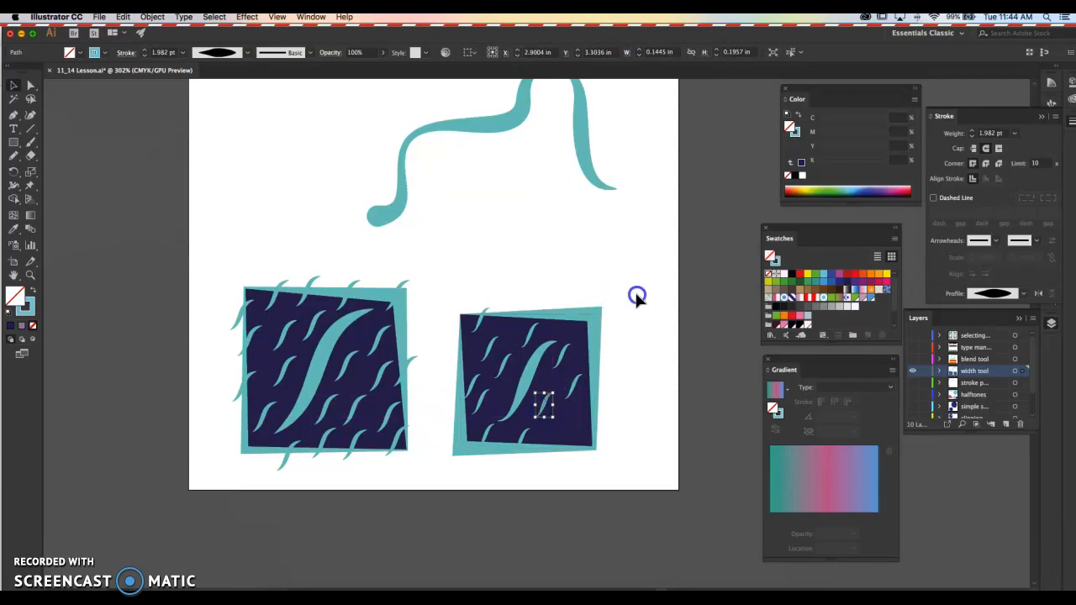
{"action": "left_click", "coordinate": [536, 263]}
{"action": "left_click", "coordinate": [501, 259]}
{"action": "left_click", "coordinate": [535, 265]}
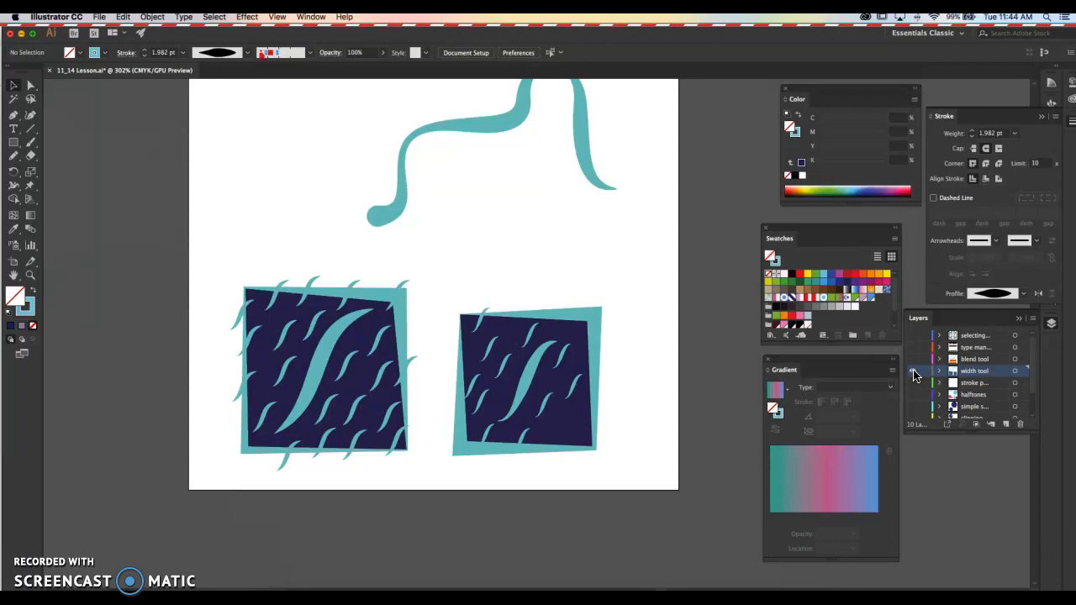
- Hide the width tool layer and show the "stroke p..." layer below it
{"action": "left_click", "coordinate": [915, 372]}
{"action": "left_click", "coordinate": [914, 383]}
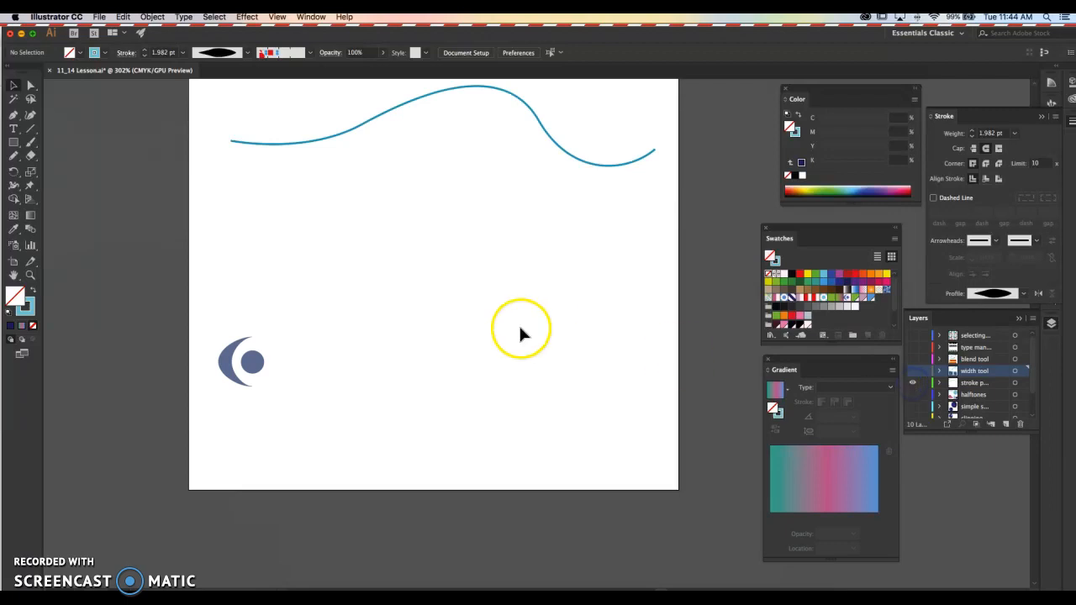
{"action": "scroll", "coordinate": [507, 335], "scroll_direction": "up", "scroll_amount": 5}
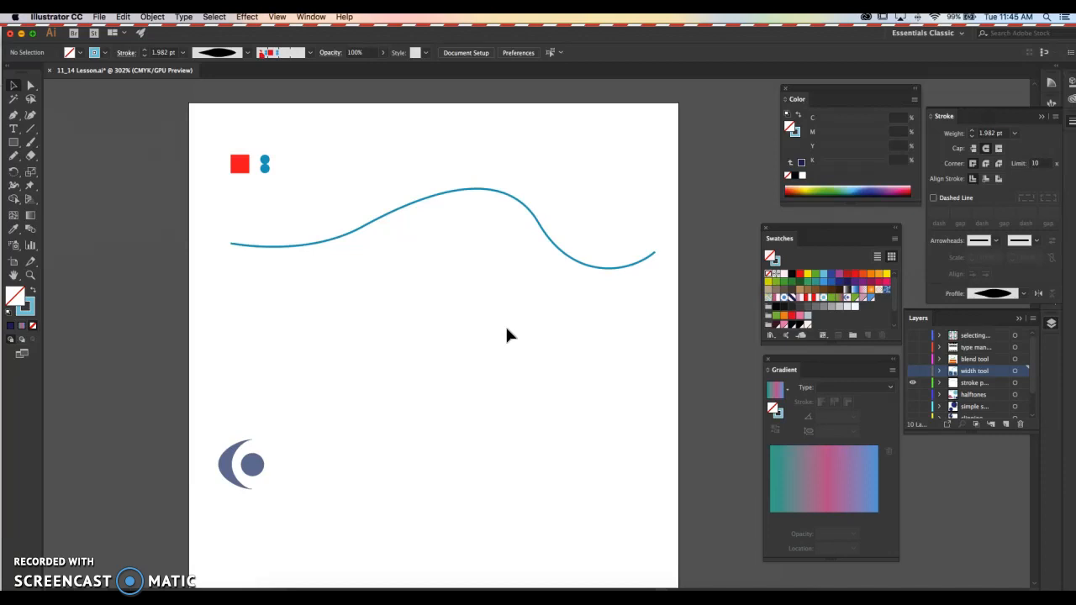
{"action": "left_click", "coordinate": [506, 328]}
{"action": "scroll", "coordinate": [242, 161], "scroll_direction": "up", "scroll_amount": 2}
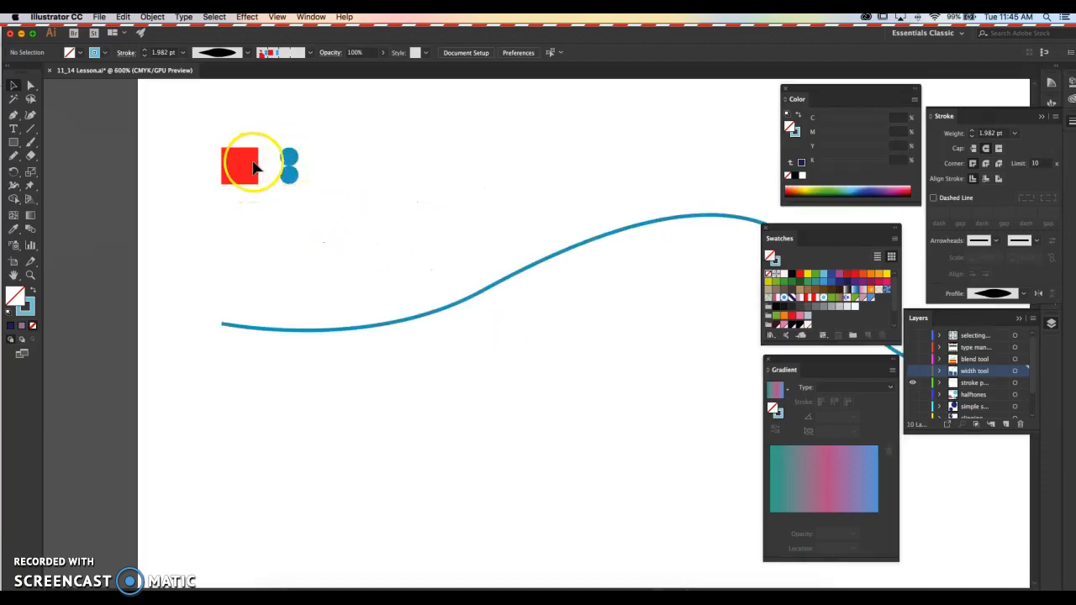
{"action": "left_click", "coordinate": [245, 168]}
{"action": "left_click", "coordinate": [319, 166]}
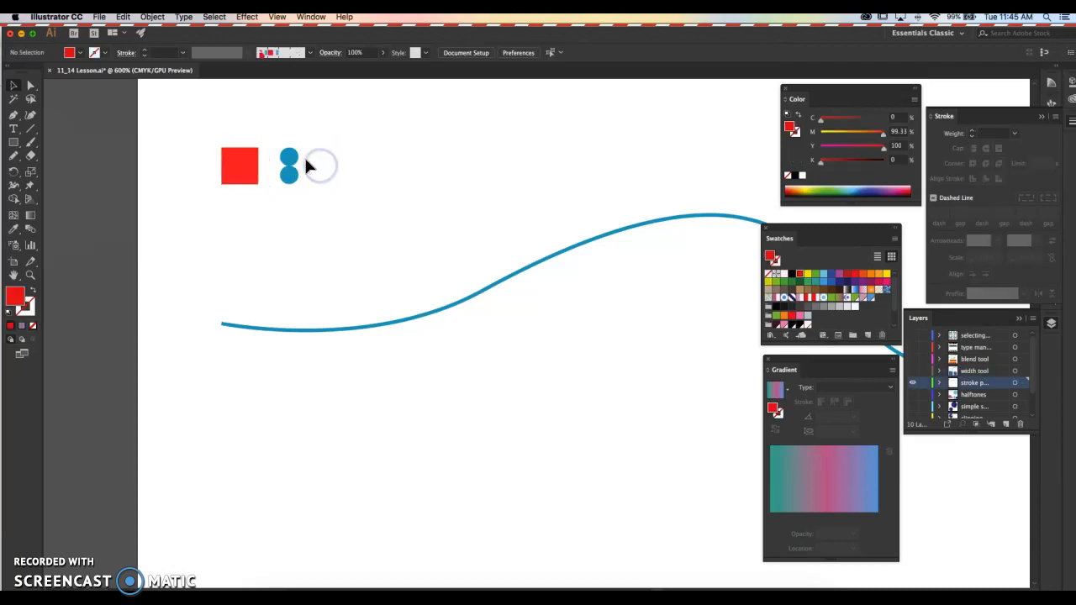
- Select the red square and two blue circles above the curve, and display the available brushes
{"action": "scroll", "coordinate": [304, 155], "scroll_direction": "down", "scroll_amount": 1}
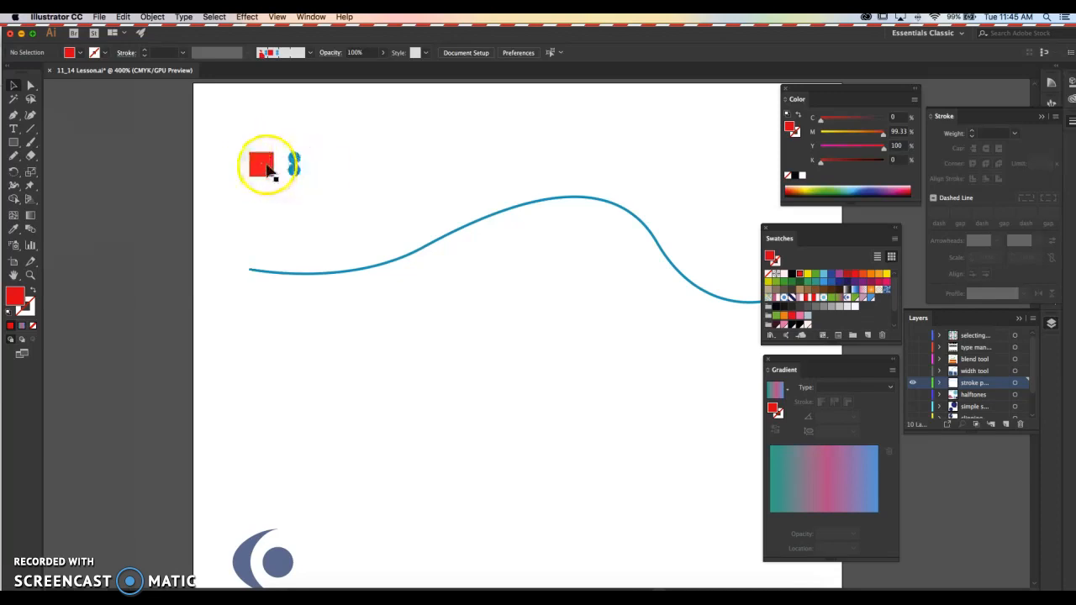
{"action": "left_click_drag", "start_coordinate": [301, 274], "coordinate": [415, 254]}
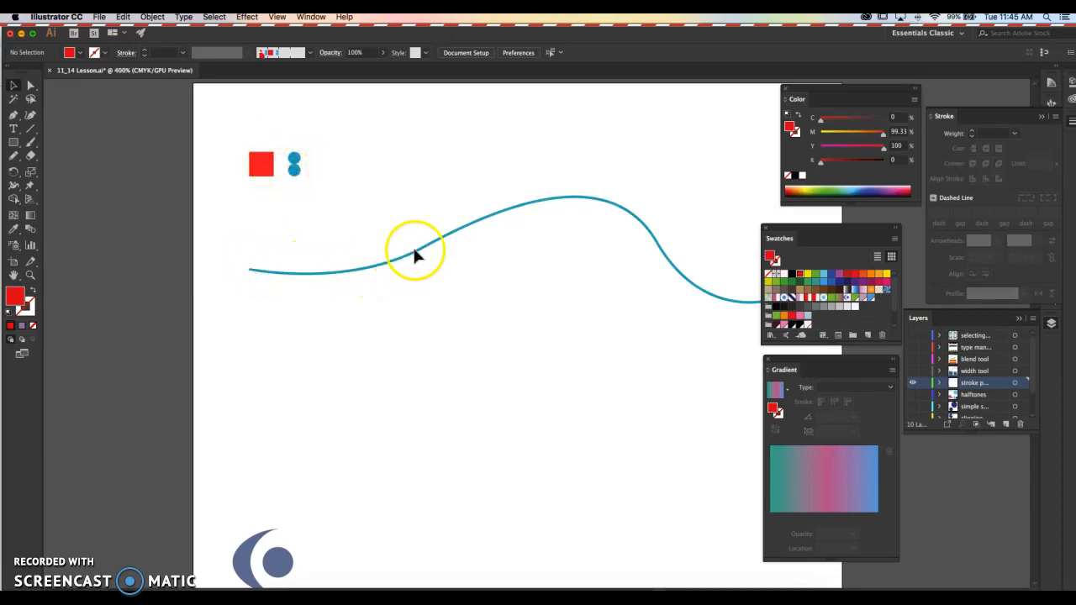
{"action": "left_click_drag", "start_coordinate": [680, 331], "coordinate": [595, 375]}
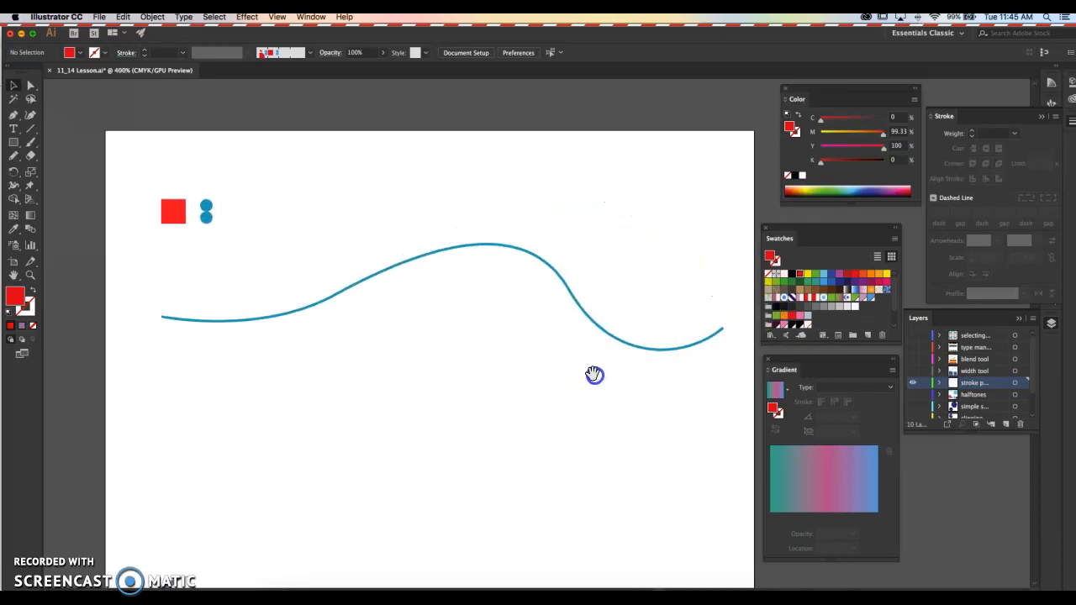
{"action": "left_click_drag", "start_coordinate": [123, 147], "coordinate": [238, 229]}
{"action": "left_click", "coordinate": [925, 95]}
{"action": "left_click", "coordinate": [1050, 101]}
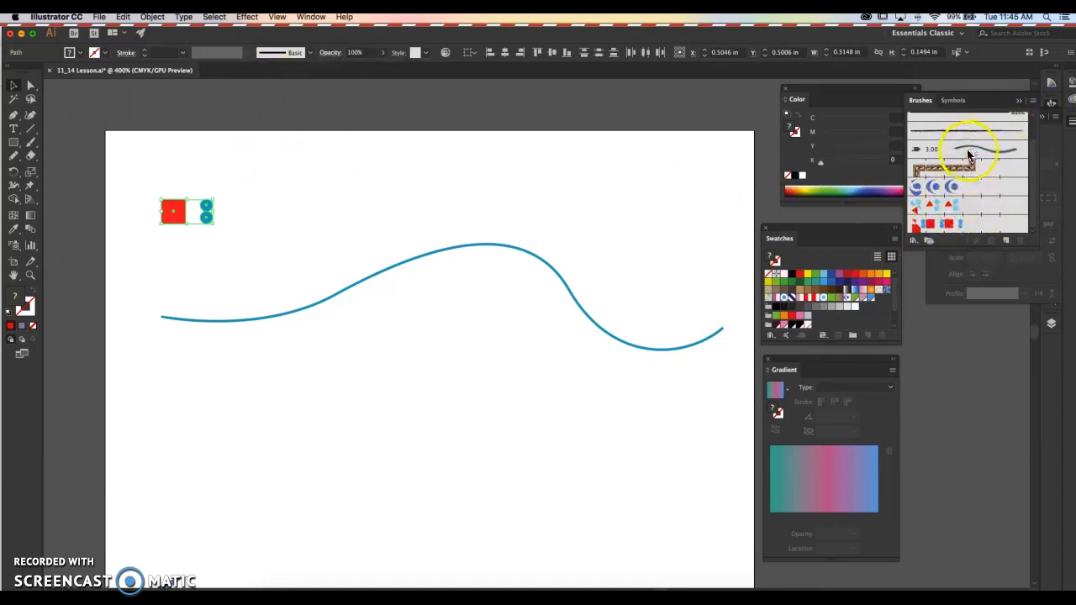
- Create a new Pattern Brush from the red square and two blue circles, and name it "square circles"
{"action": "left_click", "coordinate": [311, 163]}
{"action": "left_click", "coordinate": [229, 230]}
{"action": "left_click", "coordinate": [235, 242]}
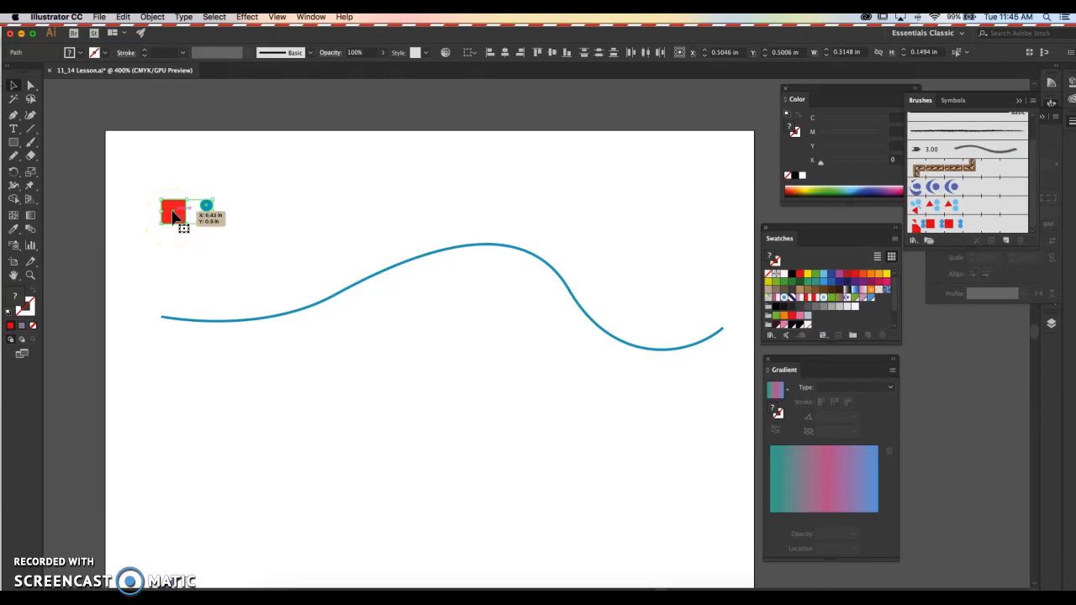
{"action": "left_click_drag", "start_coordinate": [137, 173], "coordinate": [281, 244]}
{"action": "mouse_move", "coordinate": [202, 229]}
{"action": "left_mouse_down"}
{"action": "mouse_move", "coordinate": [174, 218]}
{"action": "mouse_move", "coordinate": [981, 213]}
{"action": "left_mouse_up"}
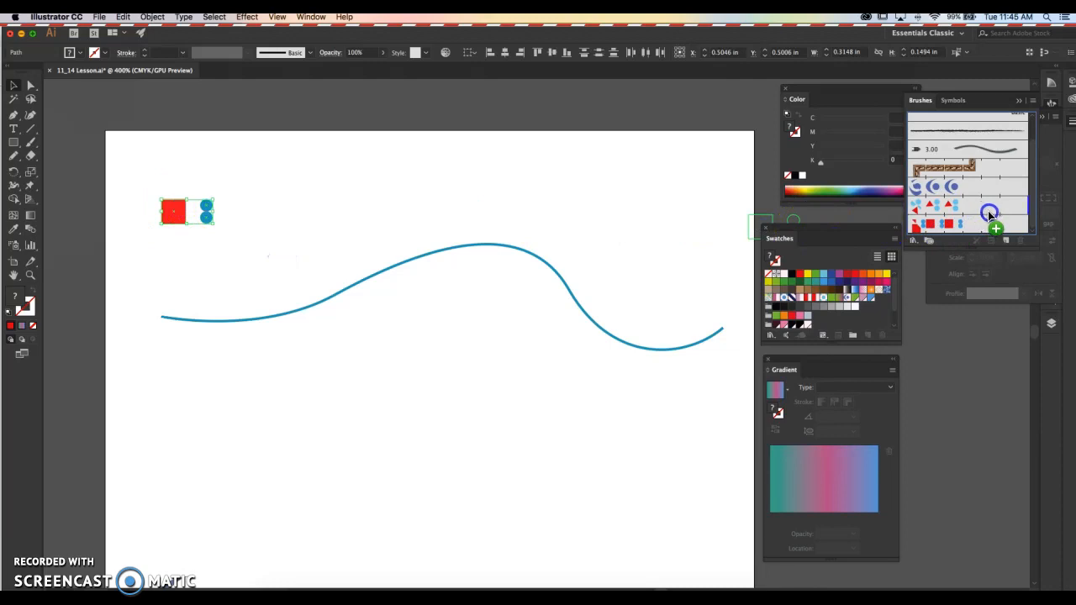
{"action": "left_click_drag", "start_coordinate": [988, 210], "coordinate": [988, 211]}
{"action": "left_click", "coordinate": [488, 331]}
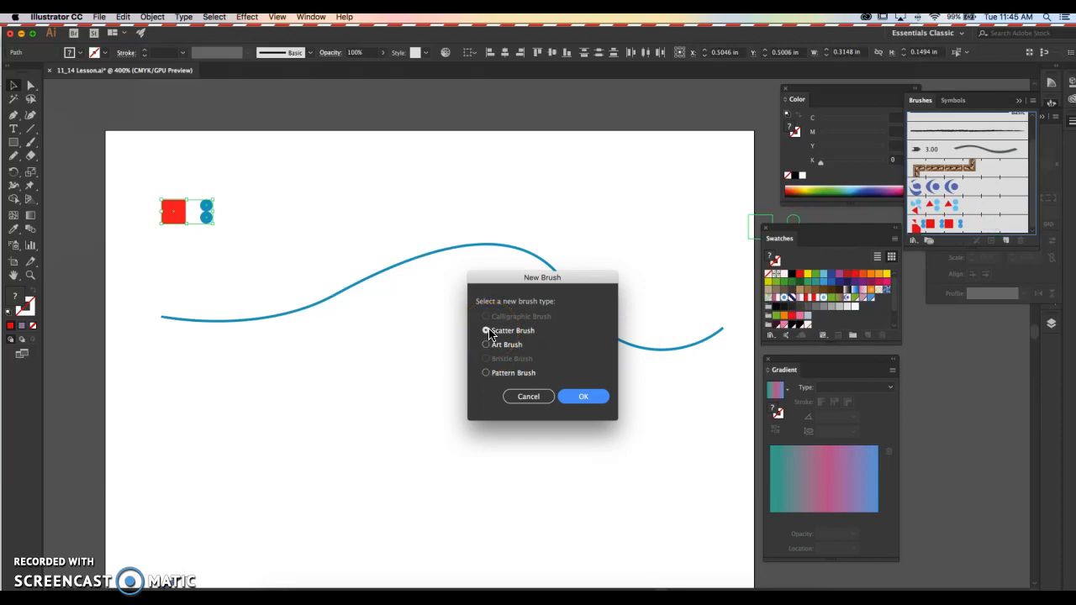
{"action": "left_click", "coordinate": [487, 373]}
{"action": "left_click", "coordinate": [578, 395]}
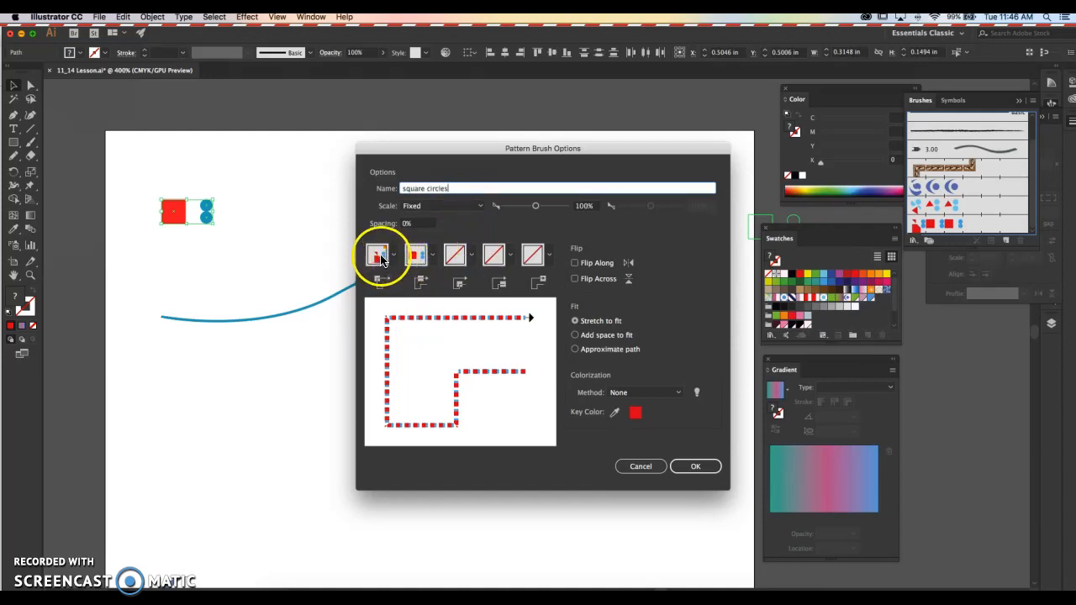
- Try the Pressure and Tilt scale options for the pattern brush, and return the scale to Fixed
{"action": "left_click", "coordinate": [427, 204]}
{"action": "left_click", "coordinate": [434, 243]}
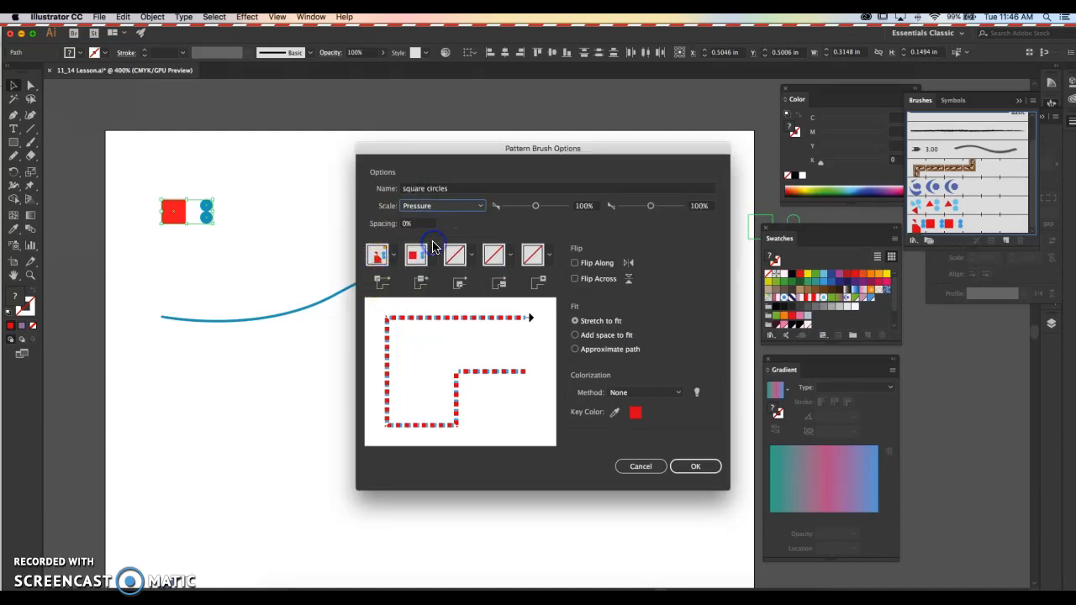
{"action": "left_click", "coordinate": [446, 207]}
{"action": "left_click", "coordinate": [425, 221]}
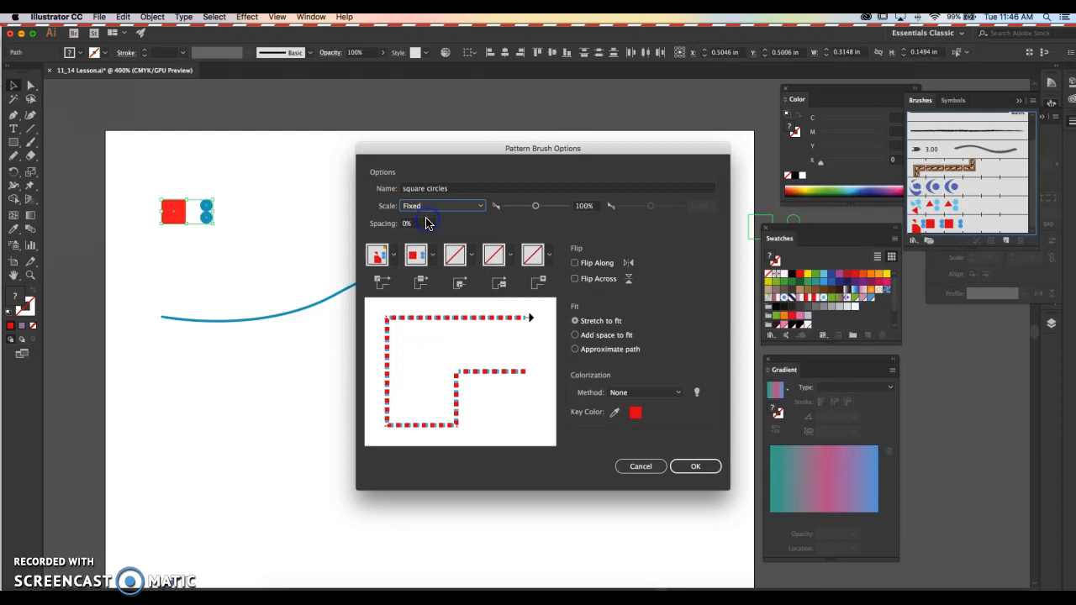
{"action": "left_click", "coordinate": [431, 206]}
{"action": "left_click", "coordinate": [423, 267]}
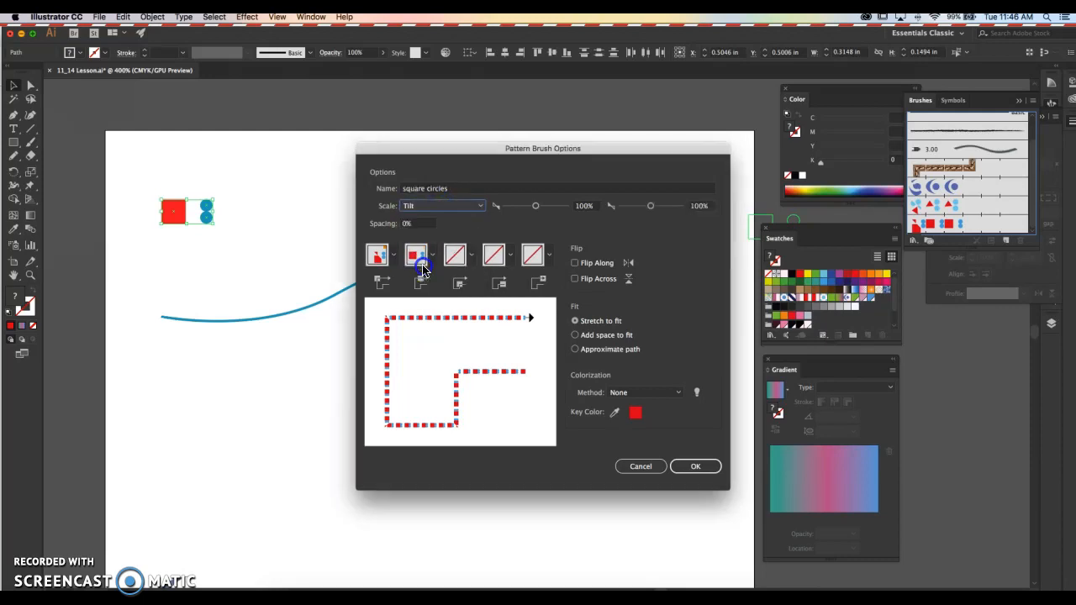
{"action": "left_click", "coordinate": [431, 208]}
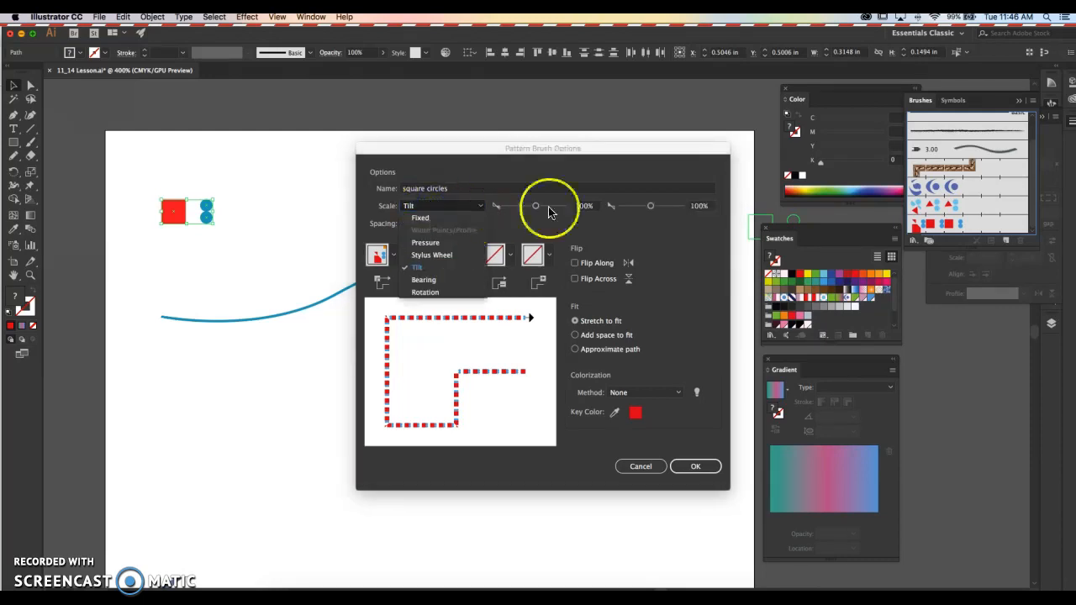
{"action": "left_click", "coordinate": [420, 218]}
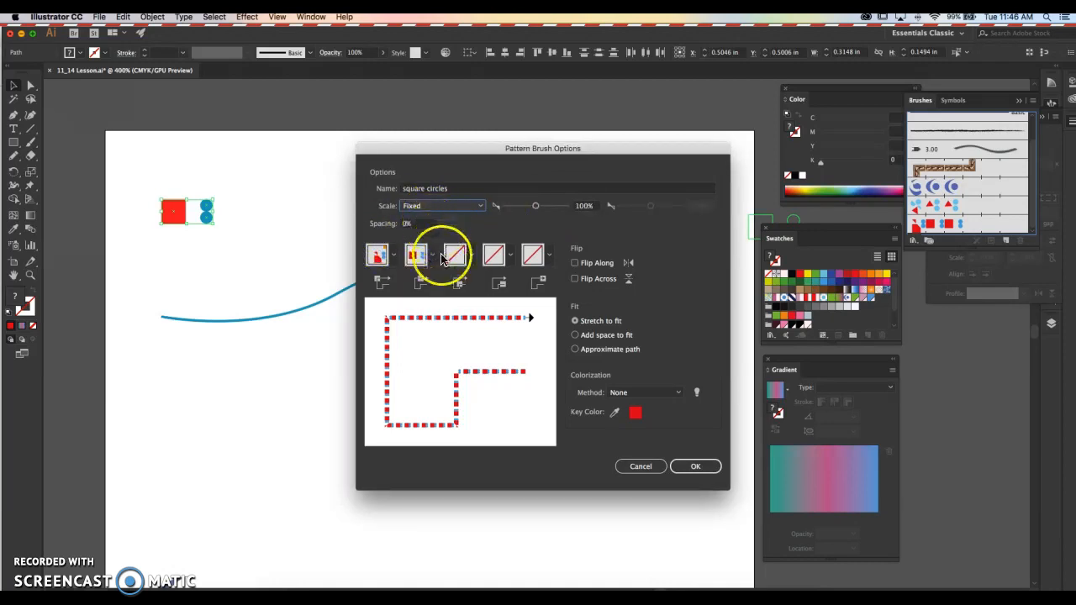
- Set the brush's outer corner tile to Auto-Centered and its fit to Approximate path, and accept the brush
{"action": "left_click", "coordinate": [393, 257]}
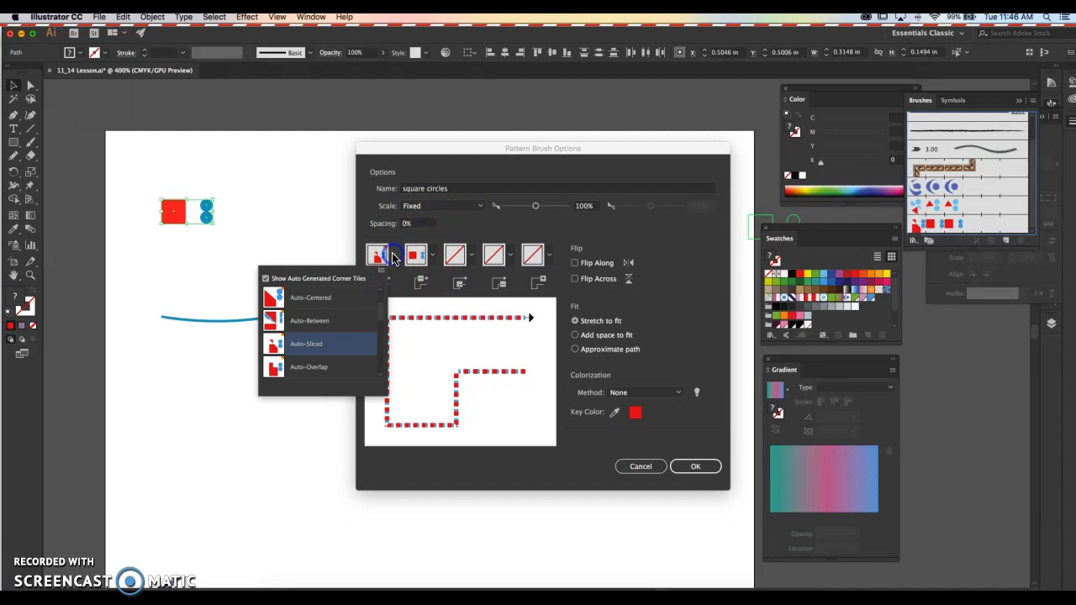
{"action": "left_click", "coordinate": [320, 368]}
{"action": "left_click", "coordinate": [393, 256]}
{"action": "left_click", "coordinate": [332, 294]}
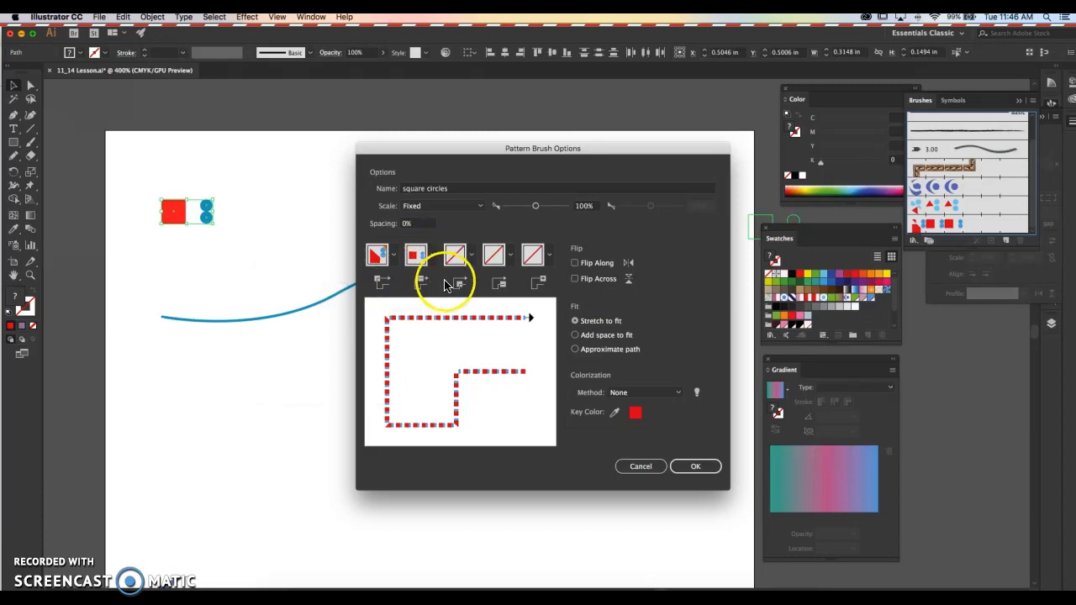
{"action": "left_click", "coordinate": [576, 350]}
{"action": "left_click", "coordinate": [575, 321]}
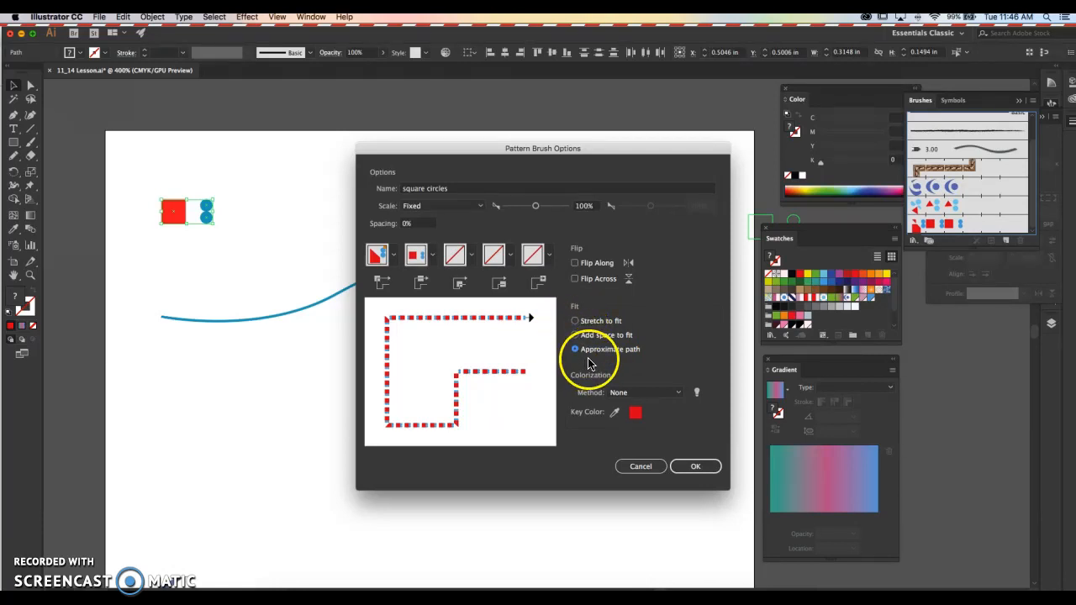
{"action": "left_click", "coordinate": [693, 469]}
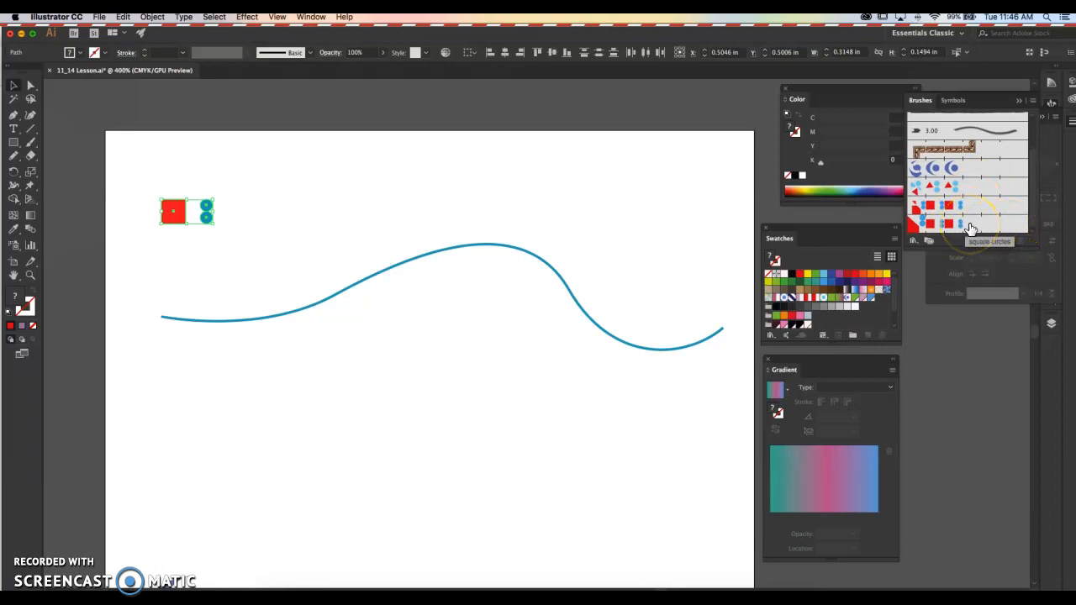
- Apply the square circles pattern brush to the stroke of the wavy blue curve
{"action": "left_click", "coordinate": [511, 160]}
{"action": "left_click", "coordinate": [482, 247]}
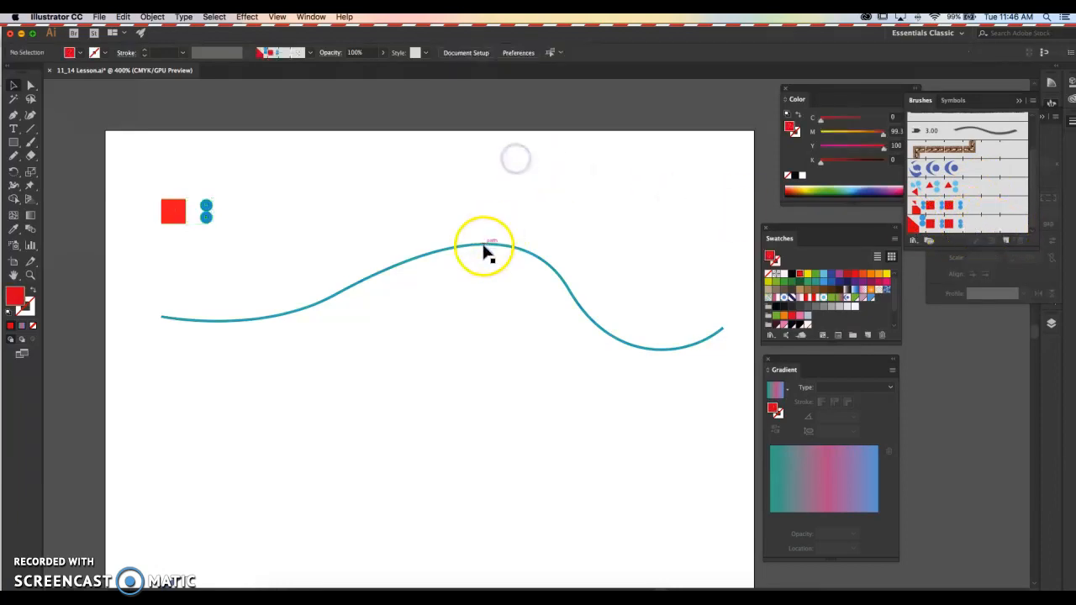
{"action": "left_click", "coordinate": [25, 308]}
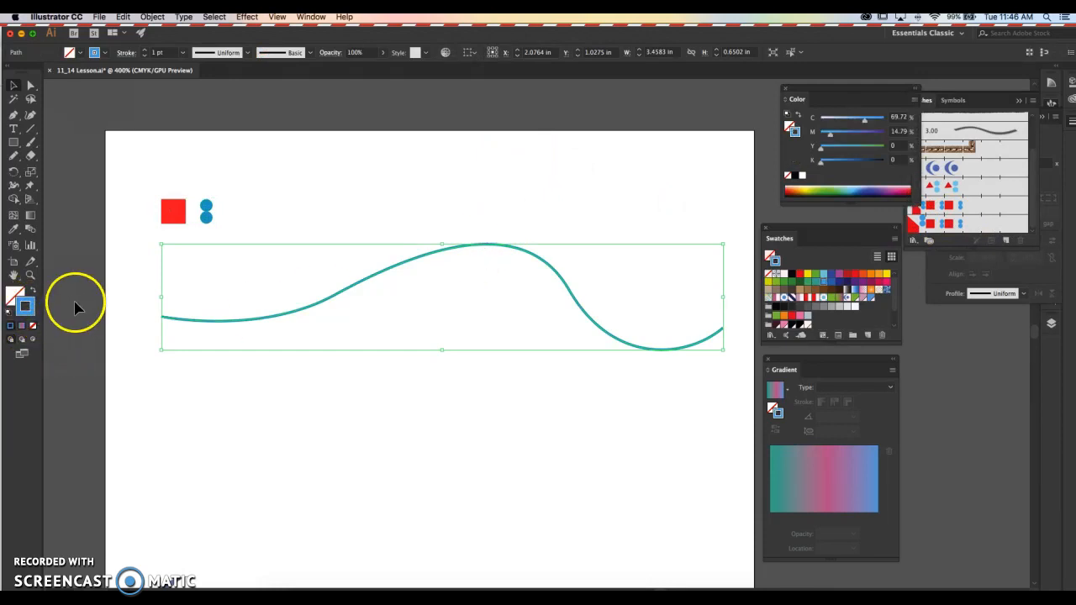
{"action": "left_click", "coordinate": [961, 229]}
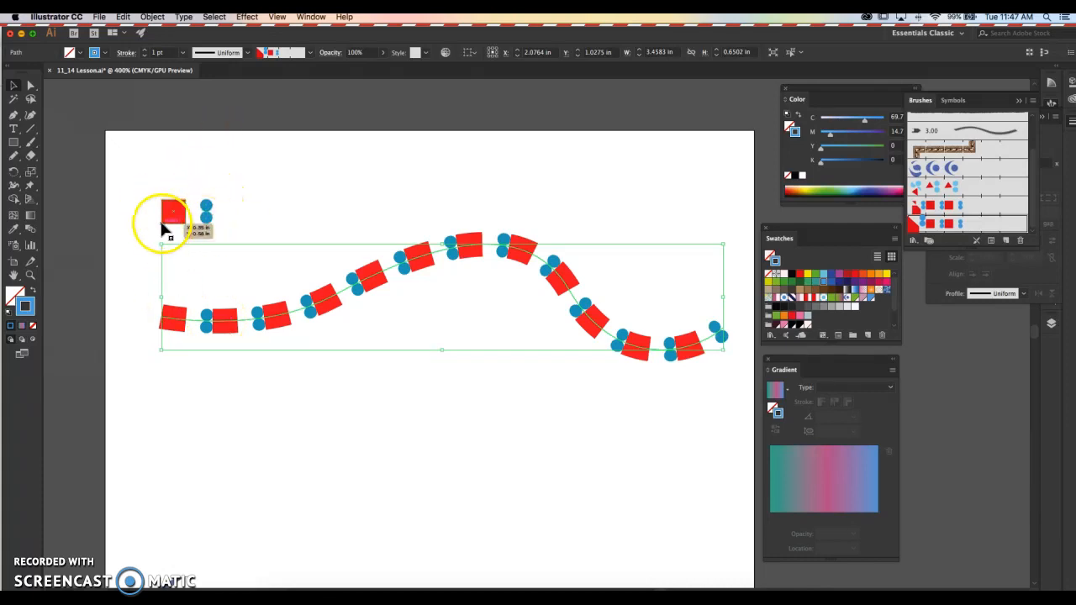
- Reopen the square circles brush's options beside the curve and set the spacing to 10%
{"action": "double_click", "coordinate": [983, 228]}
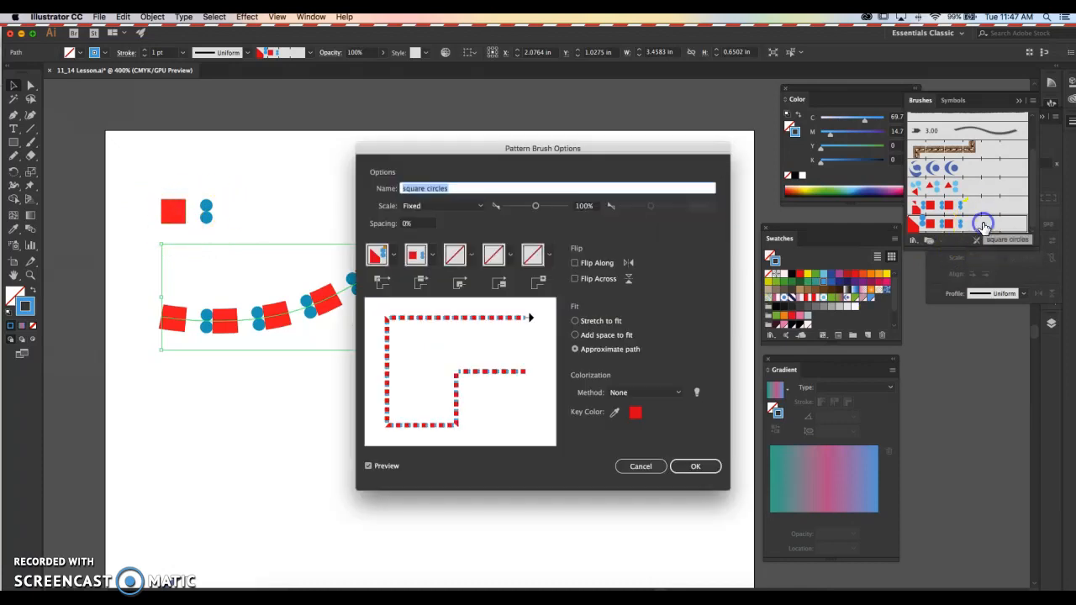
{"action": "left_click_drag", "start_coordinate": [445, 149], "coordinate": [634, 175]}
{"action": "left_click", "coordinate": [608, 243]}
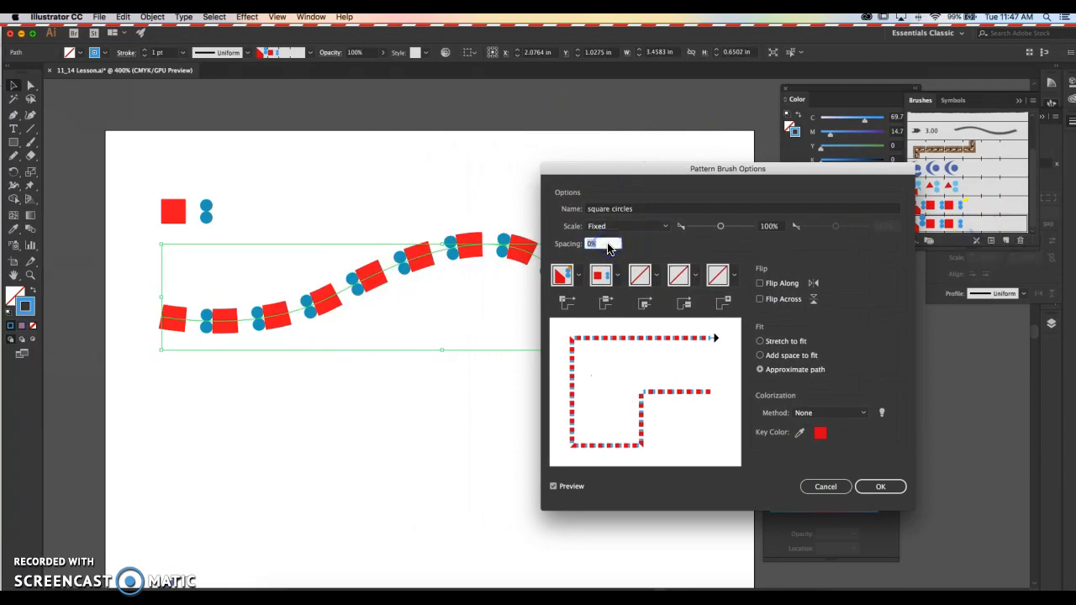
{"action": "type", "text": "10"}
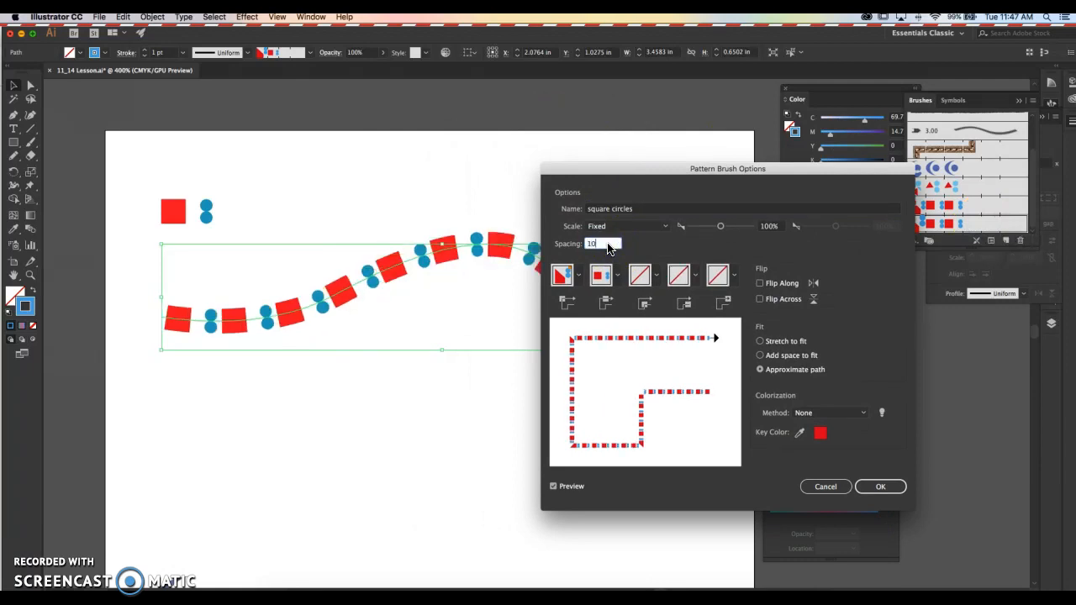
- Set the brush's scale option to Tilt, with a minimum of 197% and a maximum of 178%
{"action": "left_click", "coordinate": [661, 225]}
{"action": "left_click", "coordinate": [602, 287]}
{"action": "left_click_drag", "start_coordinate": [721, 227], "coordinate": [732, 231]}
{"action": "left_click_drag", "start_coordinate": [835, 228], "coordinate": [844, 232]}
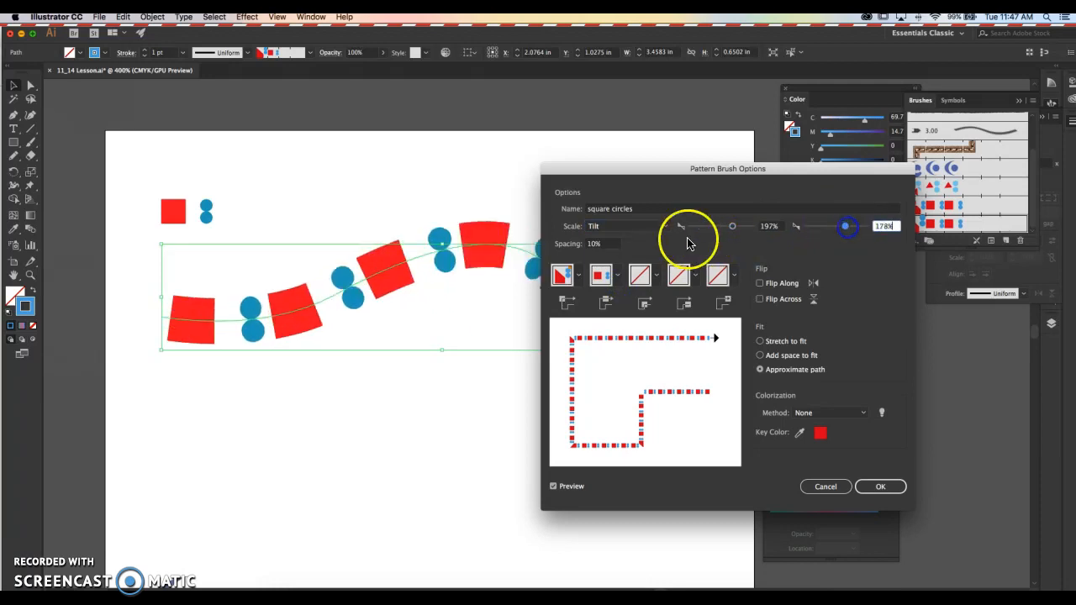
- Set the brush's scale option to Rotation with a minimum of 16%, and change its fit to Stretch to fit
{"action": "left_click", "coordinate": [632, 226]}
{"action": "left_click", "coordinate": [607, 311]}
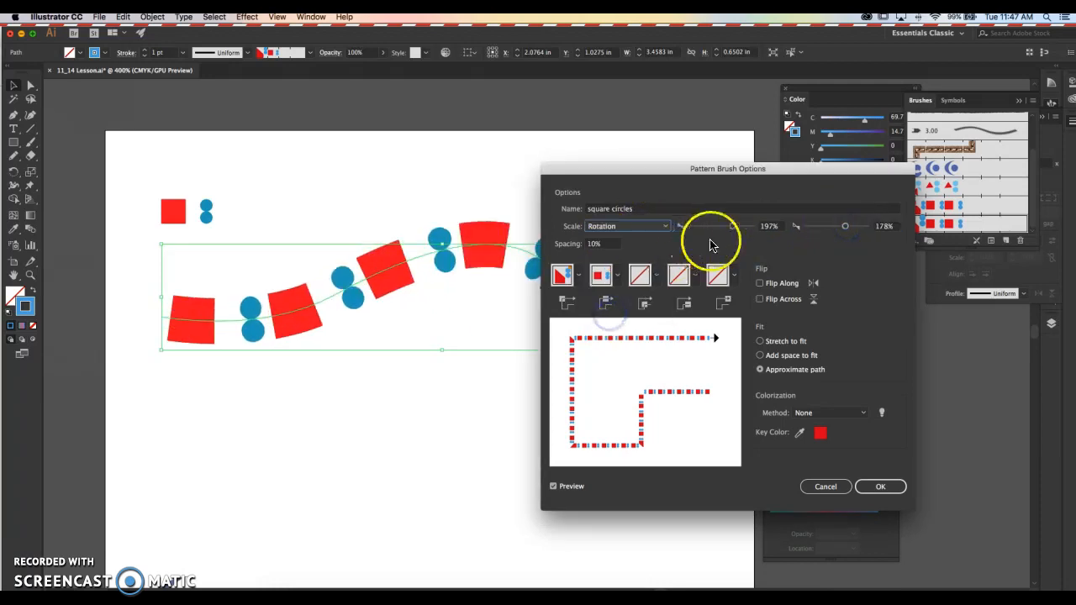
{"action": "mouse_move", "coordinate": [731, 228]}
{"action": "left_mouse_down"}
{"action": "mouse_move", "coordinate": [743, 229]}
{"action": "mouse_move", "coordinate": [632, 244]}
{"action": "left_mouse_up"}
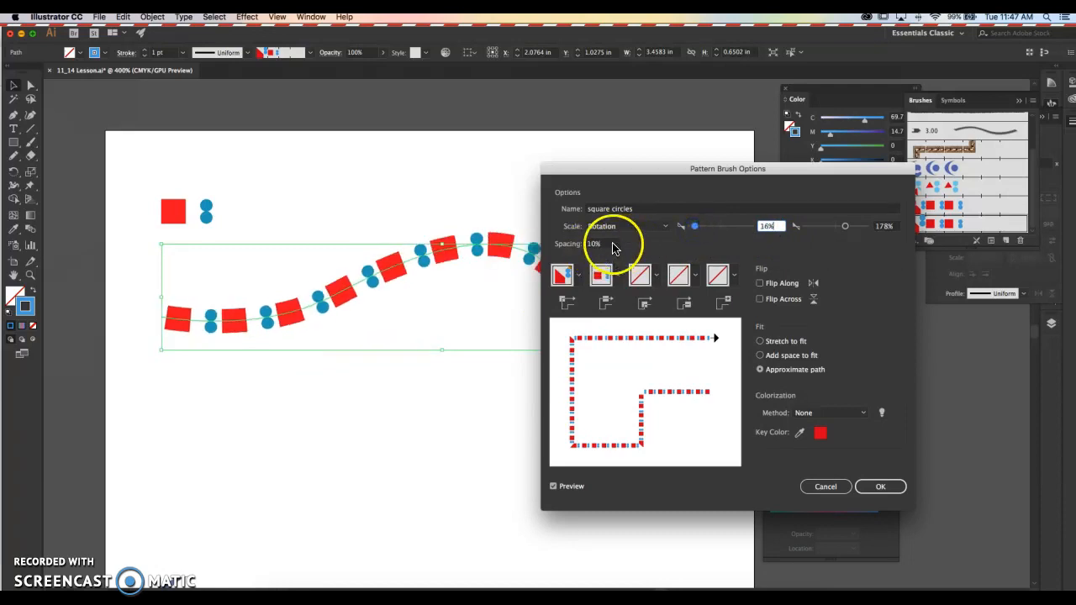
{"action": "left_click", "coordinate": [761, 342]}
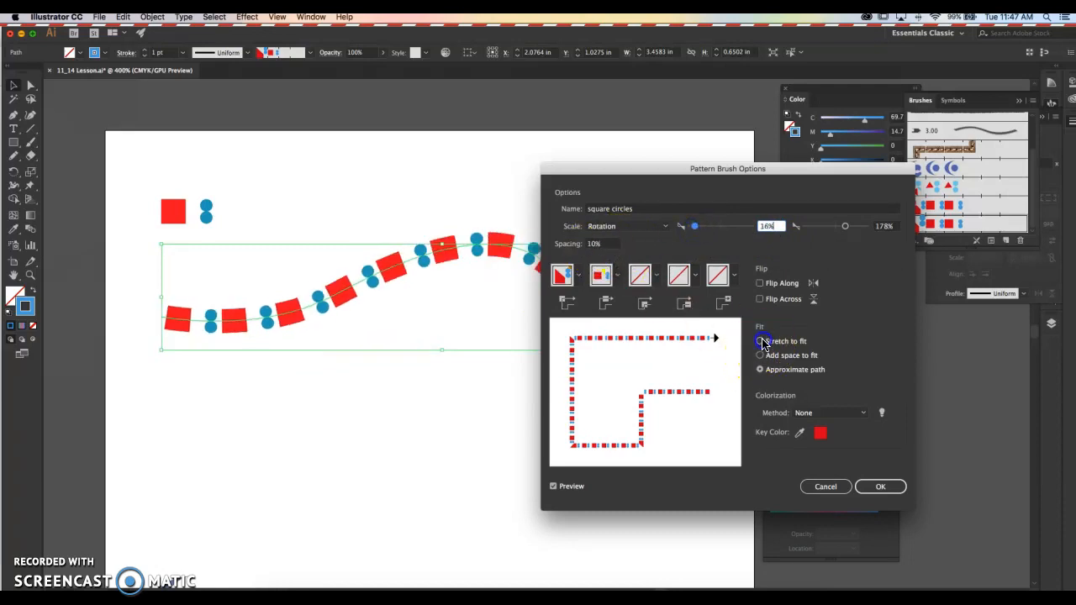
- Change the brush's scale option to Bearing, accept the brush options and deselect the curve
{"action": "left_click", "coordinate": [629, 225]}
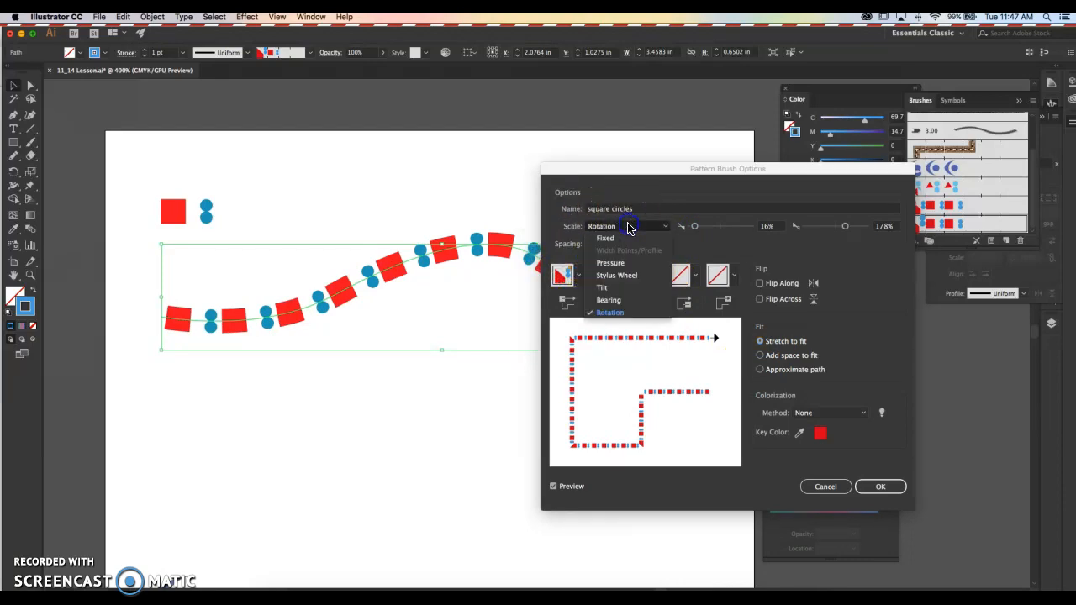
{"action": "left_click", "coordinate": [621, 300]}
{"action": "left_click", "coordinate": [679, 227]}
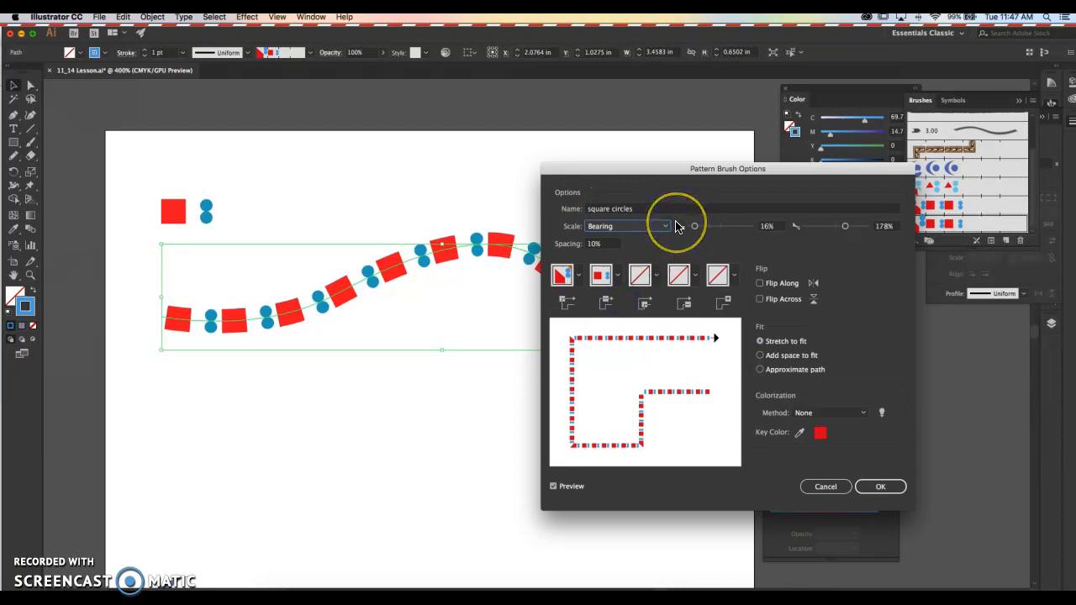
{"action": "left_click", "coordinate": [876, 486]}
{"action": "left_click", "coordinate": [542, 330]}
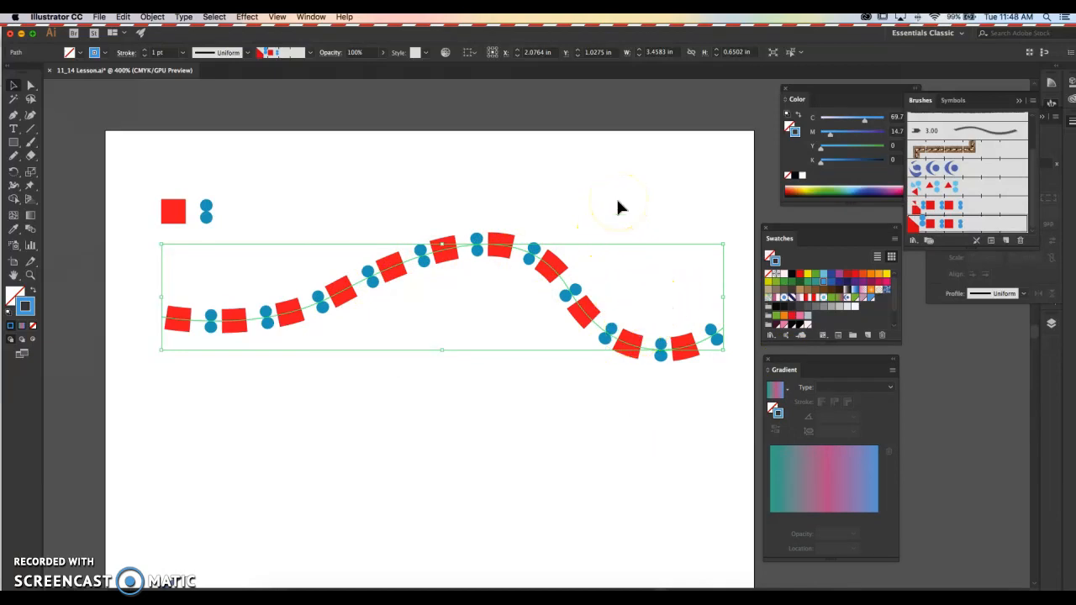
{"action": "left_click_drag", "start_coordinate": [636, 257], "coordinate": [649, 218]}
{"action": "left_click", "coordinate": [596, 158]}
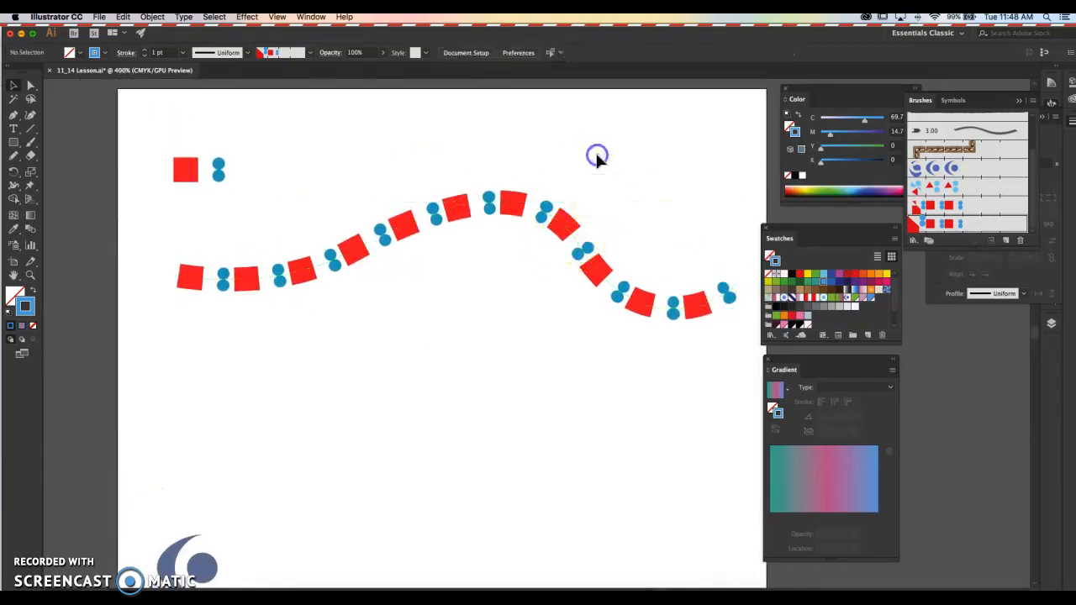
- Hide the layer with the pattern brush artwork and show the halftones layer
{"action": "left_click", "coordinate": [1049, 322]}
{"action": "left_click", "coordinate": [912, 387]}
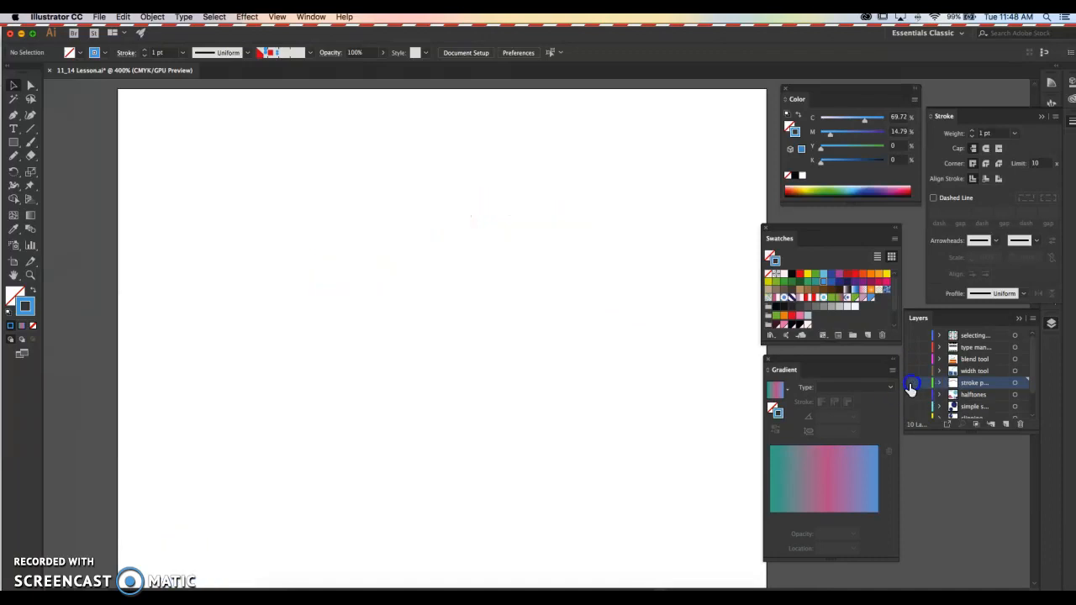
{"action": "scroll", "coordinate": [912, 399], "scroll_direction": "down", "scroll_amount": 2}
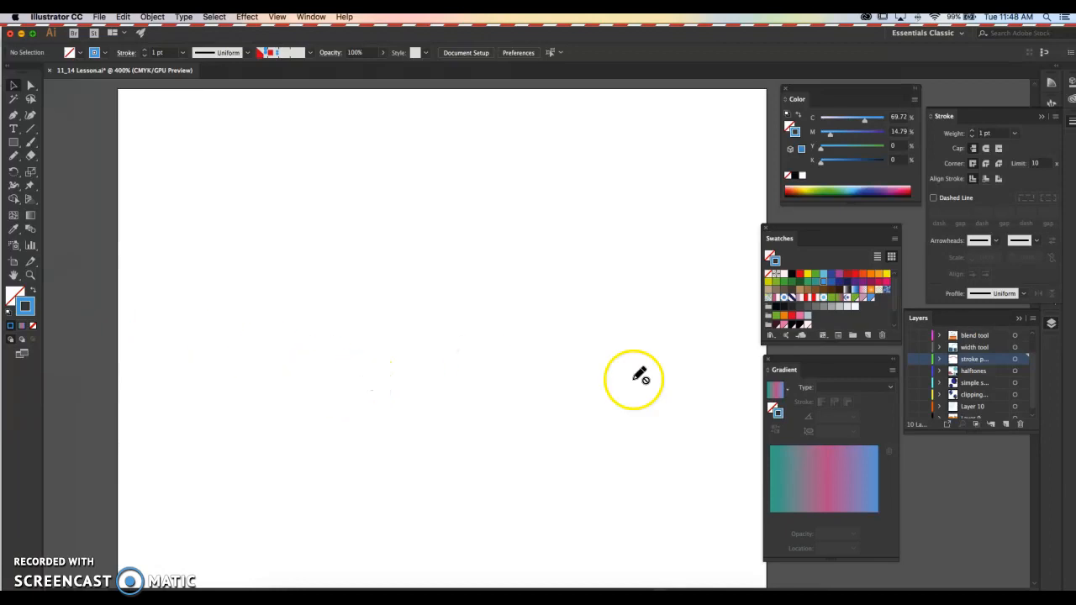
{"action": "left_click", "coordinate": [912, 384]}
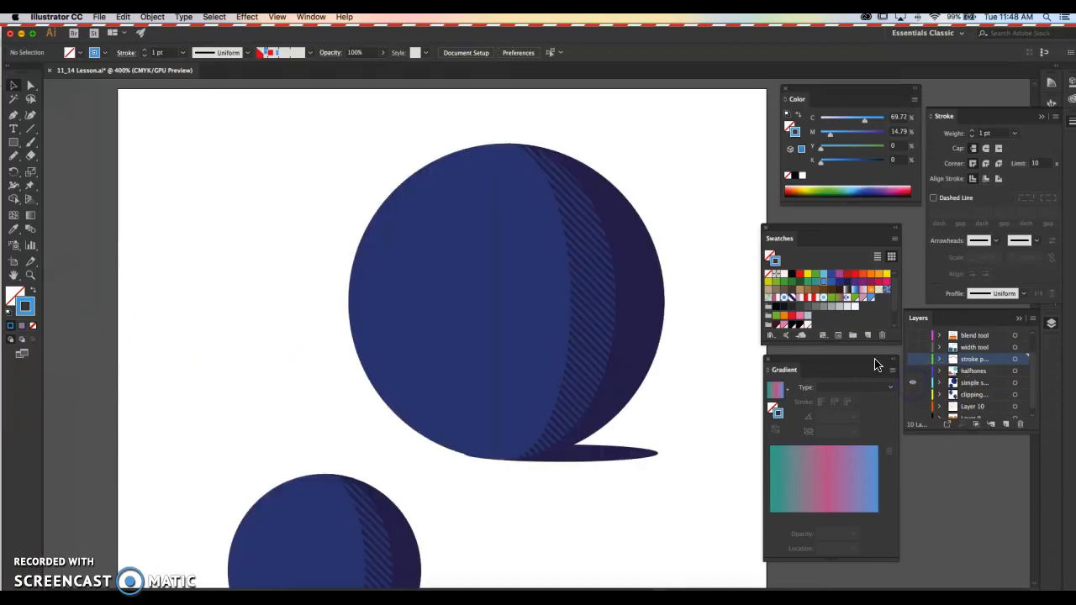
{"action": "left_click", "coordinate": [912, 382]}
{"action": "left_click", "coordinate": [912, 370]}
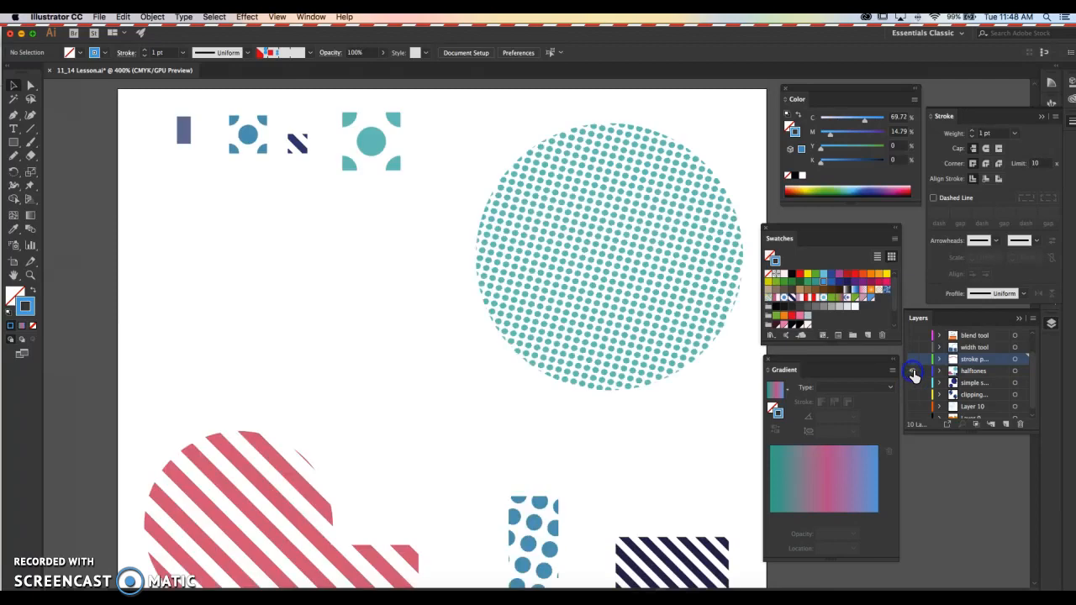
- Delete the large circle with the teal dot pattern from the halftones artwork
{"action": "scroll", "coordinate": [343, 336], "scroll_direction": "down", "scroll_amount": 1}
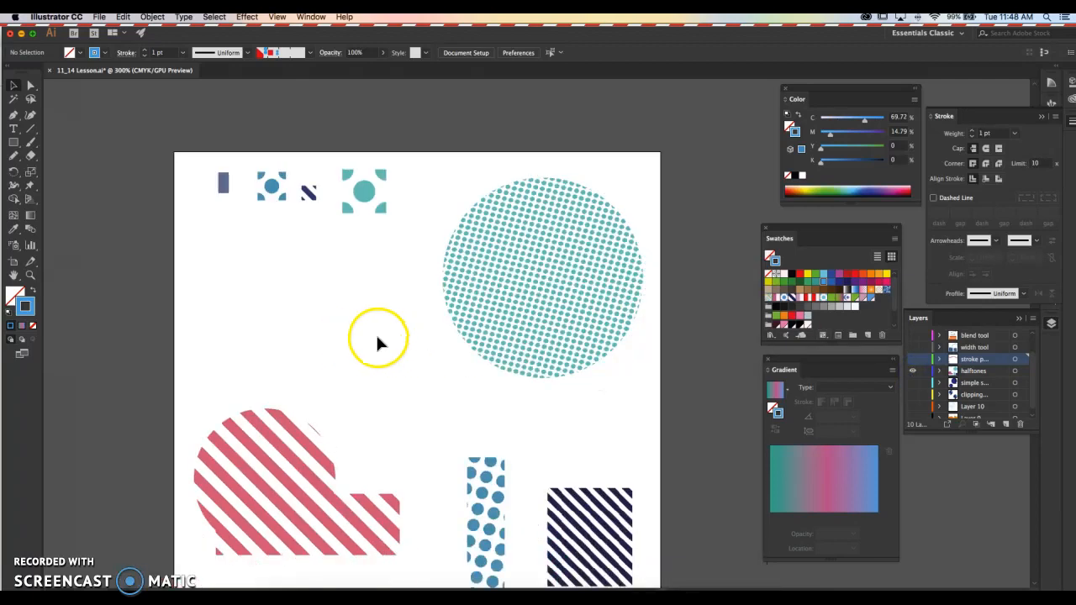
{"action": "left_click_drag", "start_coordinate": [403, 334], "coordinate": [324, 305]}
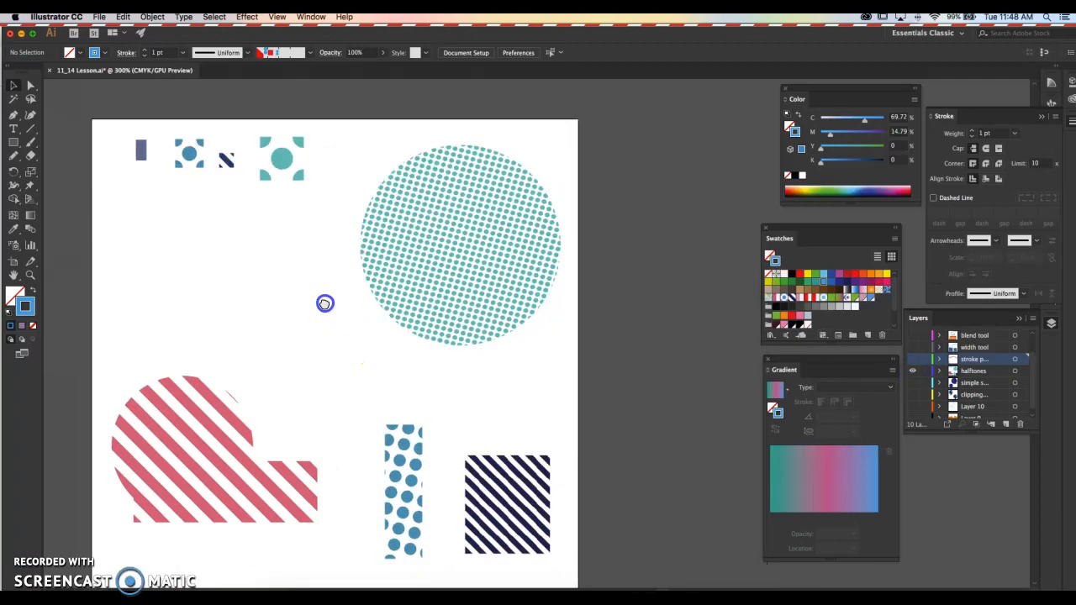
{"action": "left_click", "coordinate": [402, 280]}
{"action": "key", "text": "Delete"}
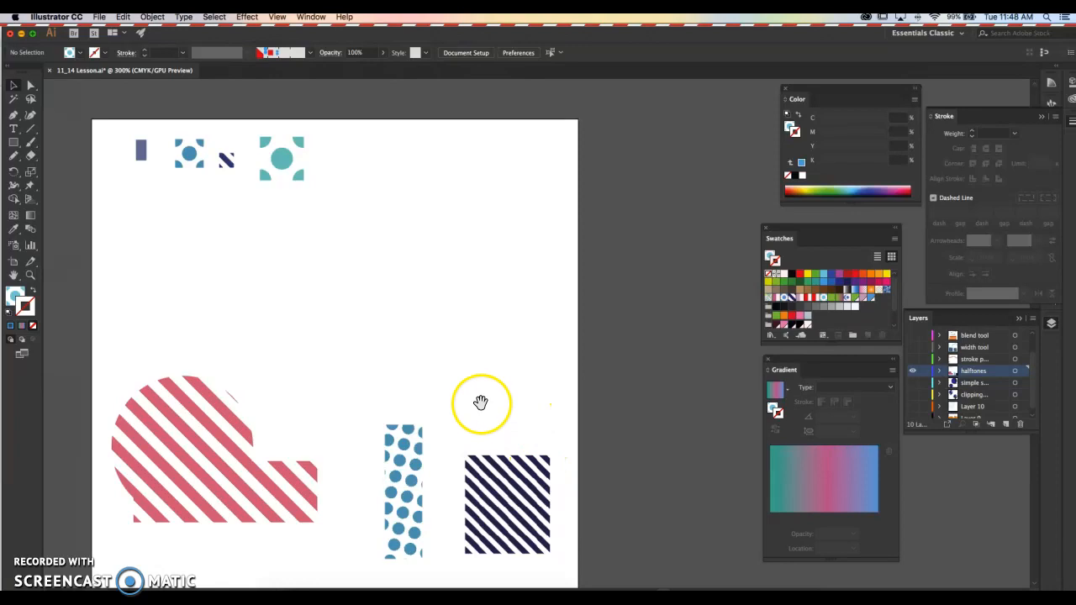
- Start making a new pattern with nothing selected and set its tile width and height to 0.5 in
{"action": "left_click_drag", "start_coordinate": [480, 403], "coordinate": [493, 424]}
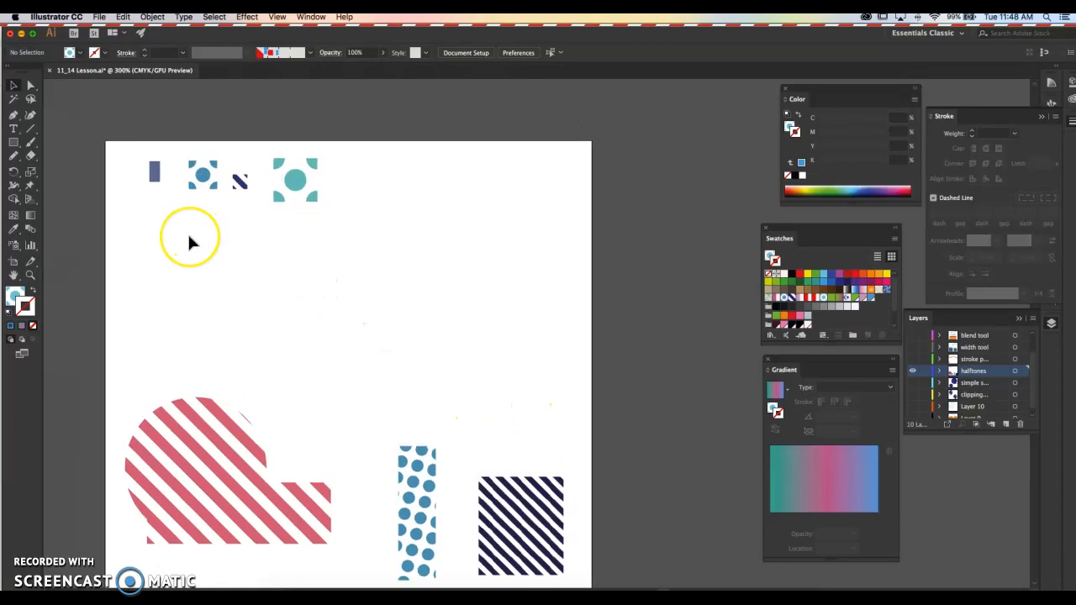
{"action": "scroll", "coordinate": [187, 231], "scroll_direction": "up", "scroll_amount": 1}
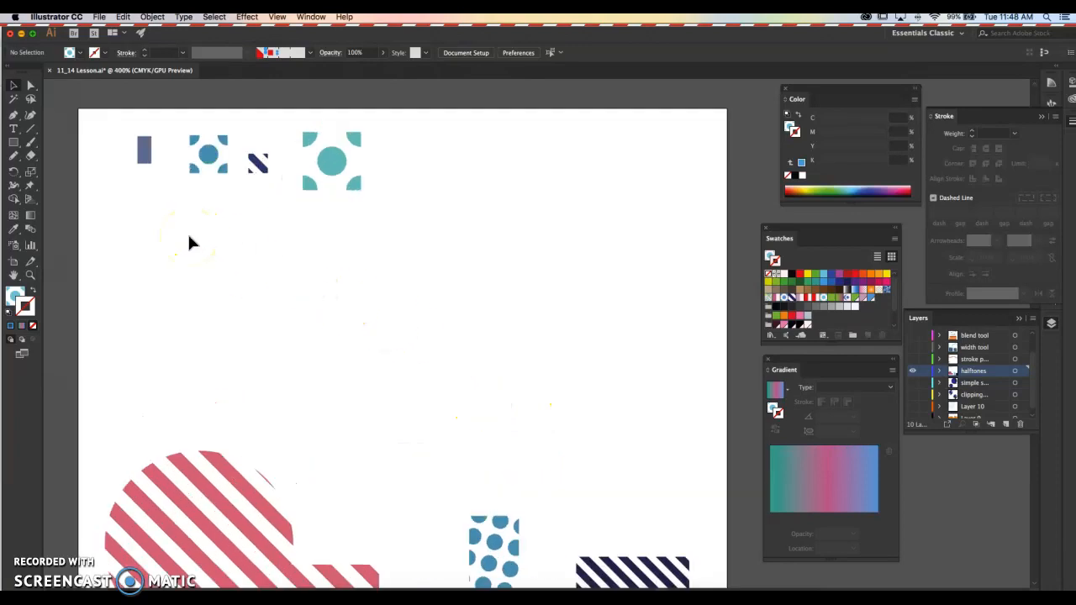
{"action": "left_click", "coordinate": [151, 18]}
{"action": "mouse_move", "coordinate": [190, 281]}
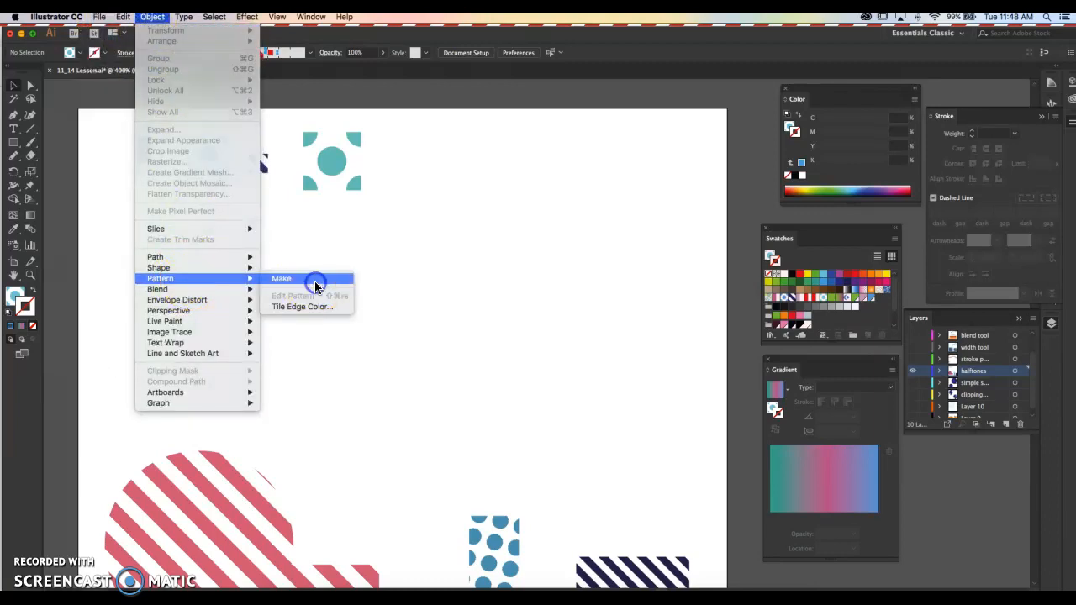
{"action": "left_click", "coordinate": [315, 287]}
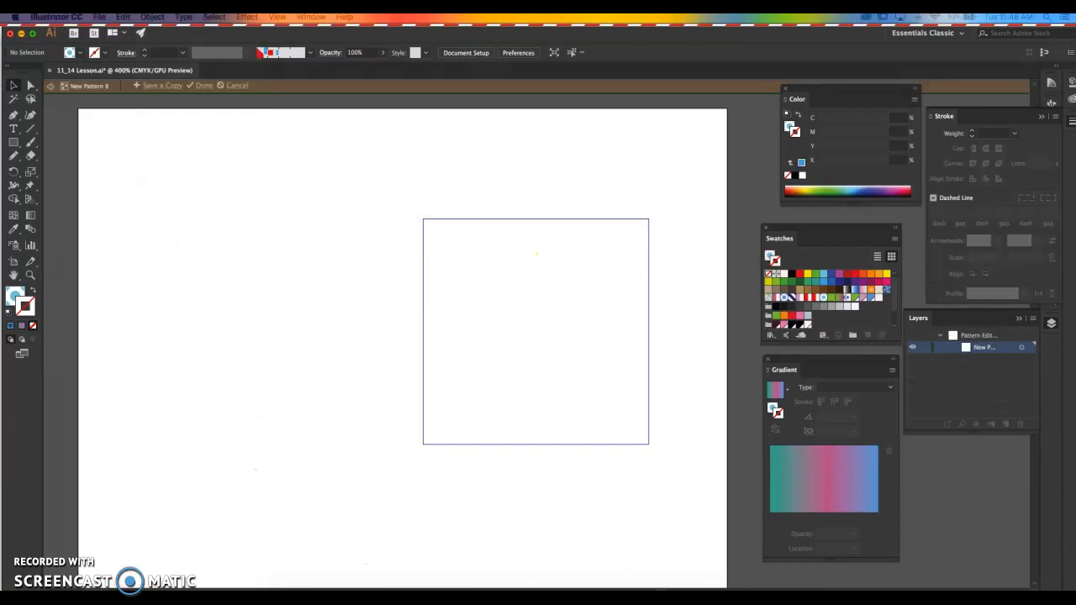
{"action": "key", "text": "Tab"}
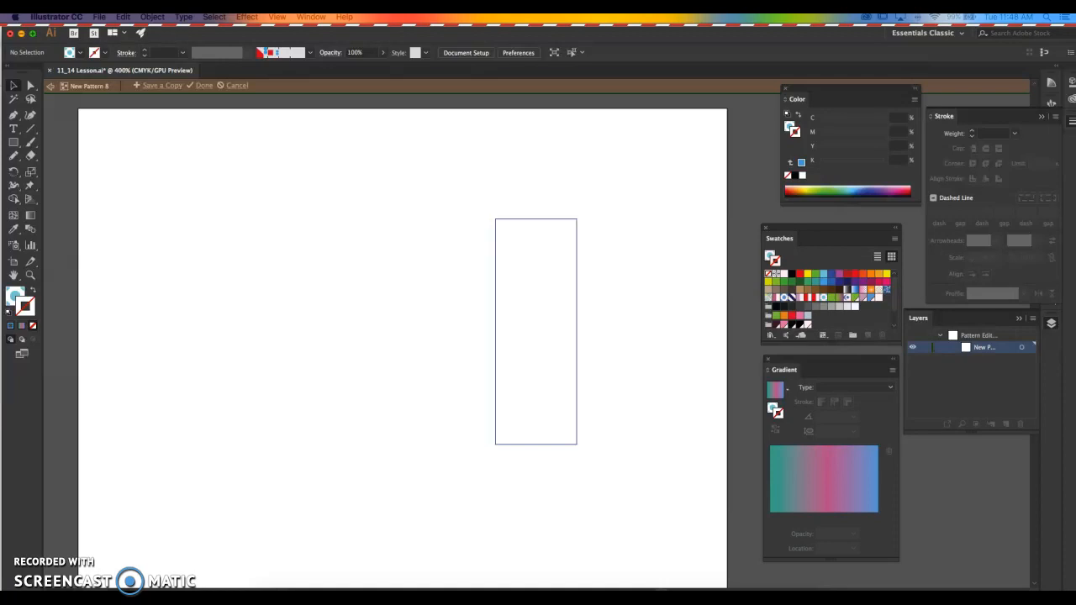
{"action": "key", "text": "Return"}
{"action": "left_click", "coordinate": [33, 85]}
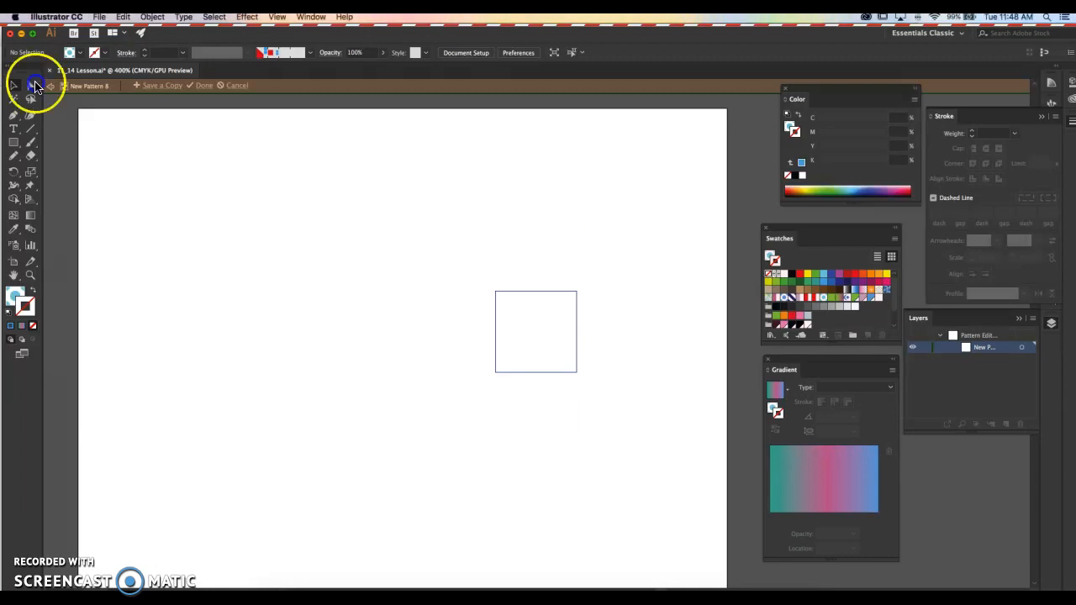
- Set the pattern tile's width and height to 0.25 in and its tile type to Grid
{"action": "left_click", "coordinate": [252, 227]}
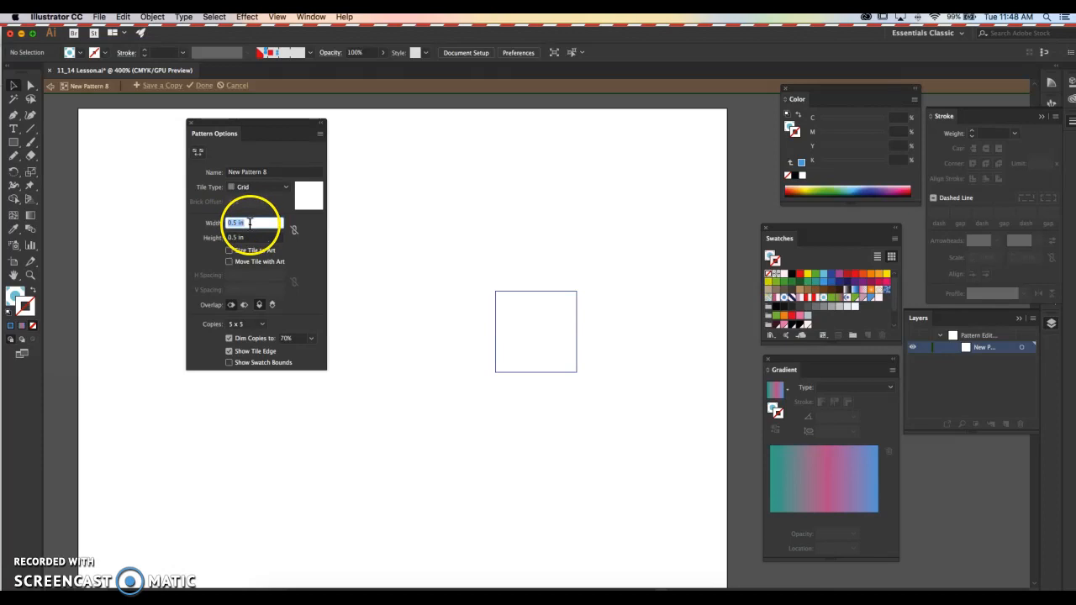
{"action": "key", "text": "BackSpace"}
{"action": "type", "text": ".2"}
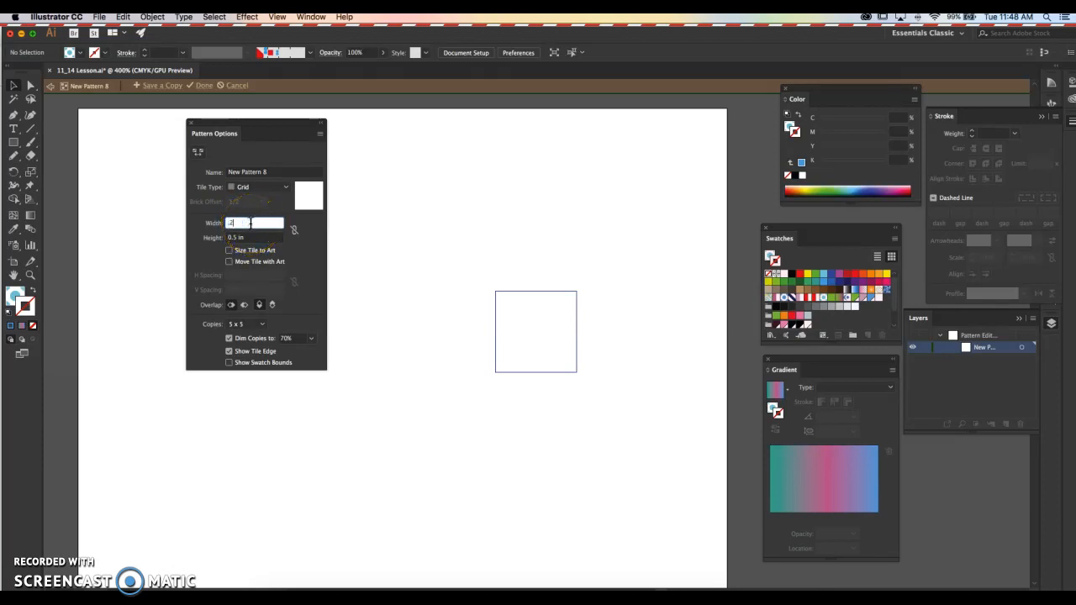
{"action": "type", "text": "5"}
{"action": "key", "text": "Tab"}
{"action": "left_click", "coordinate": [244, 238]}
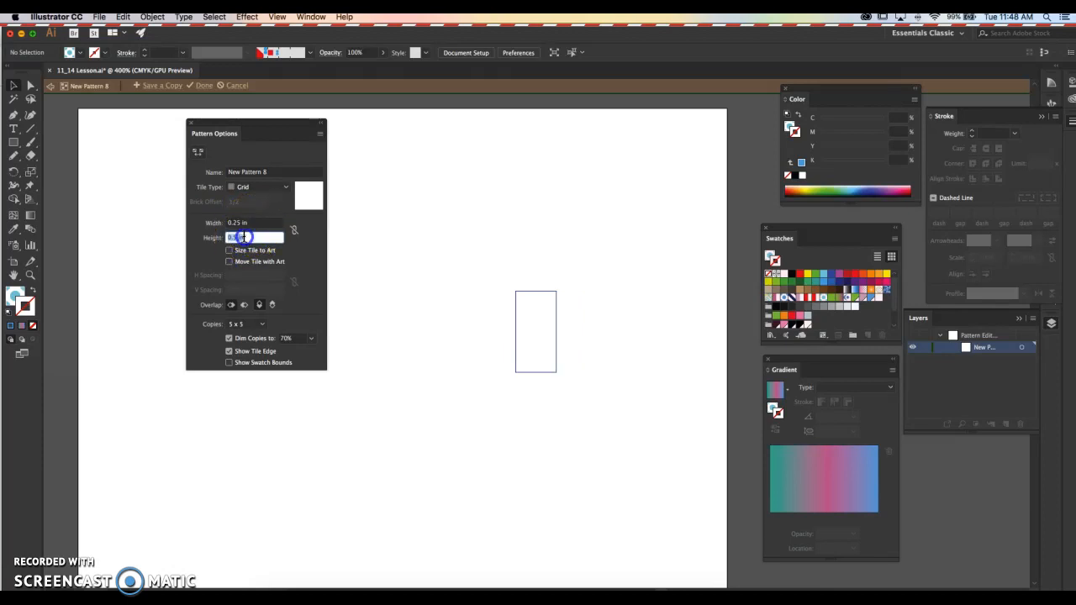
{"action": "type", "text": ".25"}
{"action": "key", "text": "Tab"}
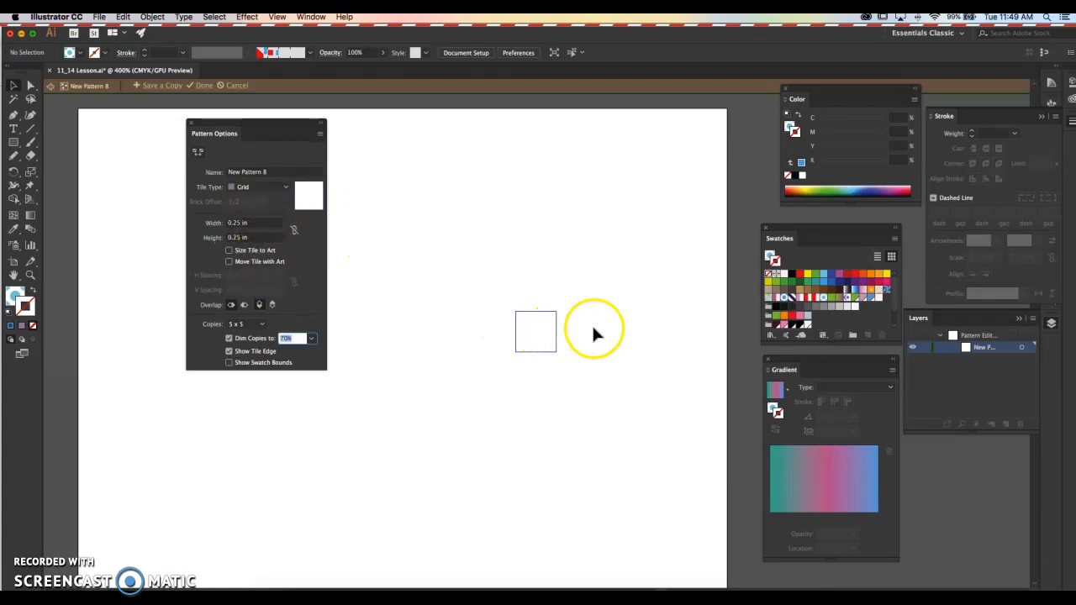
{"action": "scroll", "coordinate": [537, 313], "scroll_direction": "up", "scroll_amount": 4}
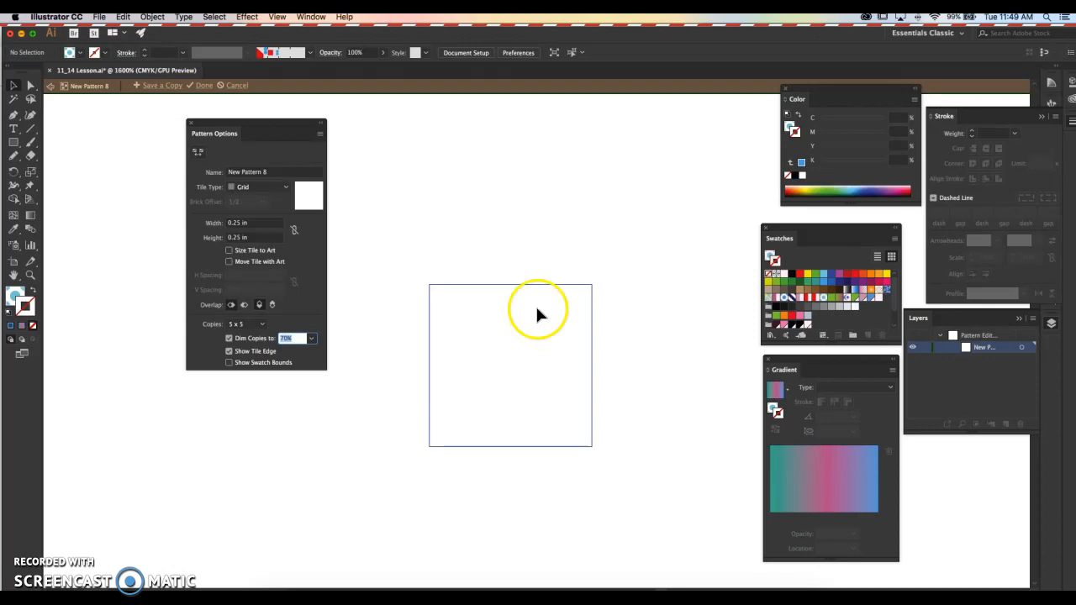
{"action": "left_click", "coordinate": [273, 187]}
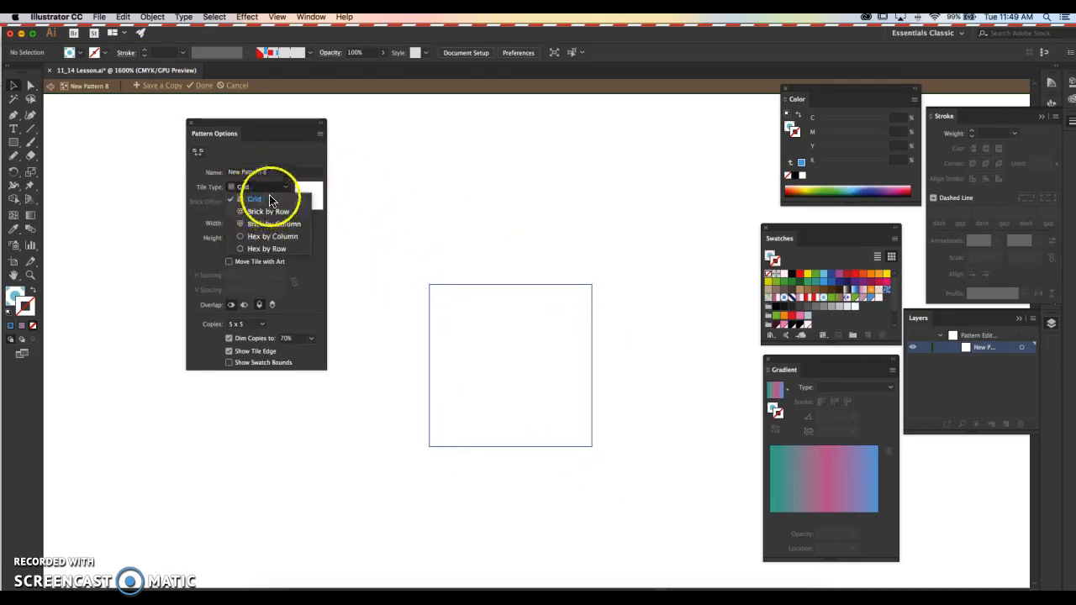
{"action": "left_click", "coordinate": [261, 202]}
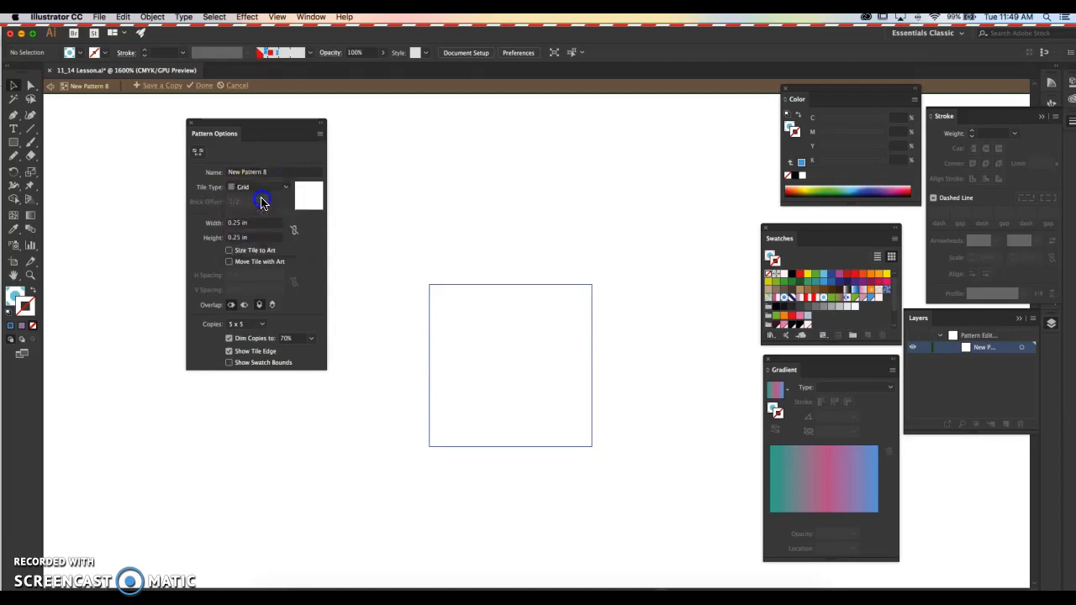
- Draw a circle about 0.07 in wide with the Ellipse tool near the middle of the pattern tile
{"action": "left_click", "coordinate": [15, 145]}
{"action": "left_click", "coordinate": [12, 145]}
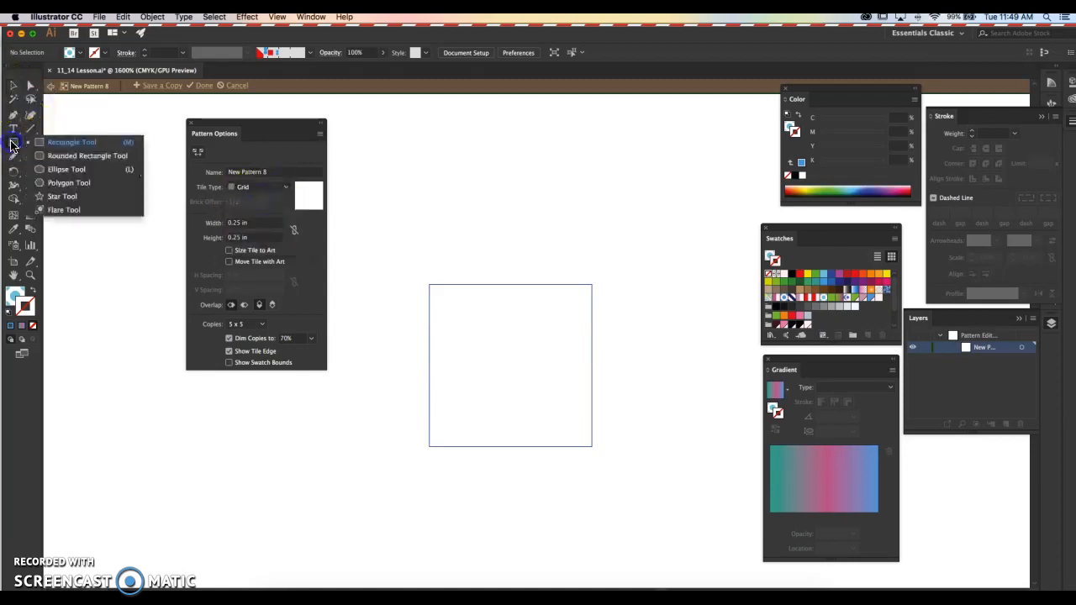
{"action": "left_click", "coordinate": [49, 168]}
{"action": "left_click", "coordinate": [243, 215]}
{"action": "mouse_move", "coordinate": [517, 363]}
{"action": "left_mouse_down"}
{"action": "mouse_move", "coordinate": [492, 346]}
{"action": "mouse_move", "coordinate": [528, 391]}
{"action": "left_mouse_up"}
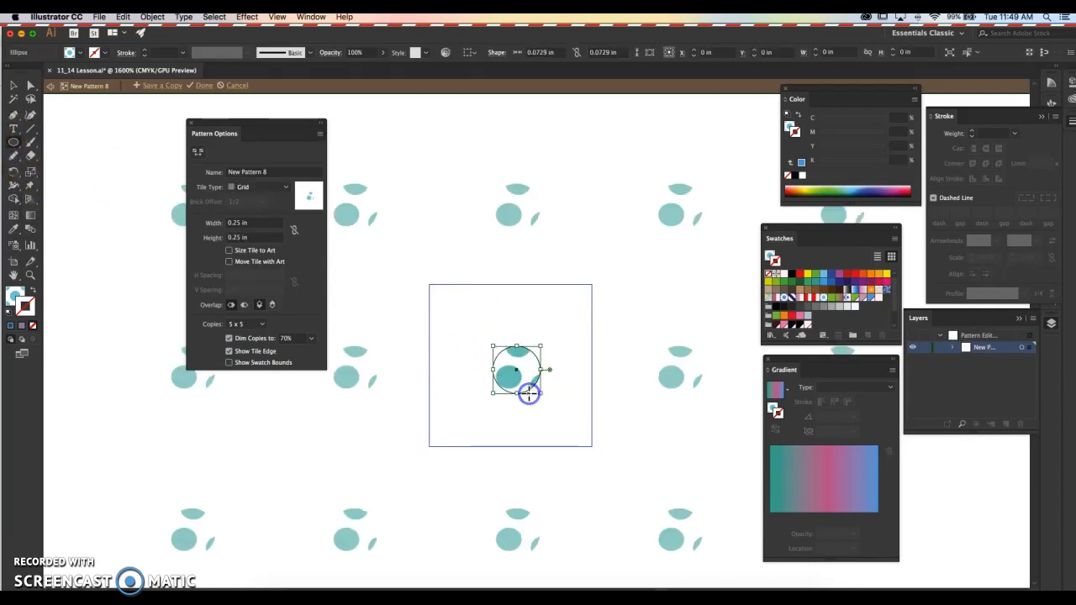
- Fill the circle with the last used solid blue and remove its stroke
{"action": "left_click", "coordinate": [801, 163]}
{"action": "key", "text": "shift+x"}
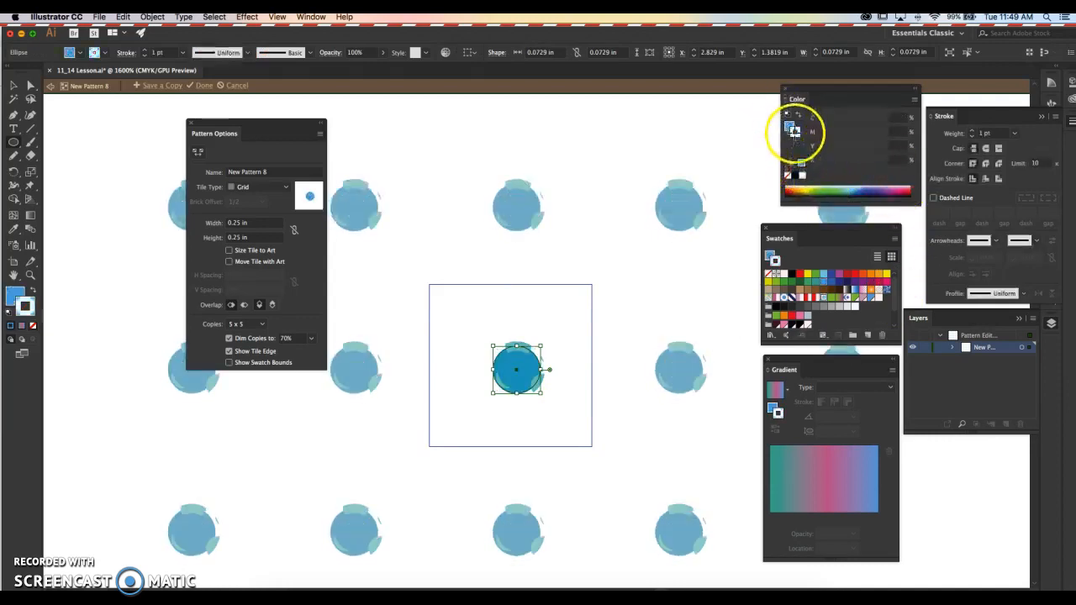
{"action": "left_click", "coordinate": [788, 174]}
- Enlarge the blue circle to about 0.086 in and centre it in the pattern tile
{"action": "left_click", "coordinate": [14, 85]}
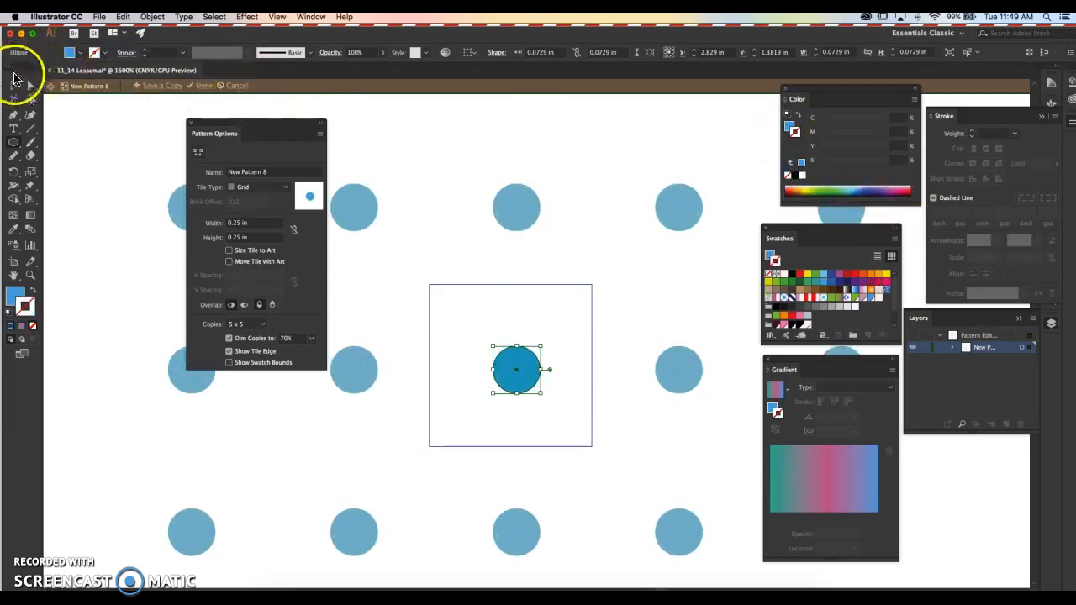
{"action": "left_click_drag", "start_coordinate": [525, 374], "coordinate": [543, 341]}
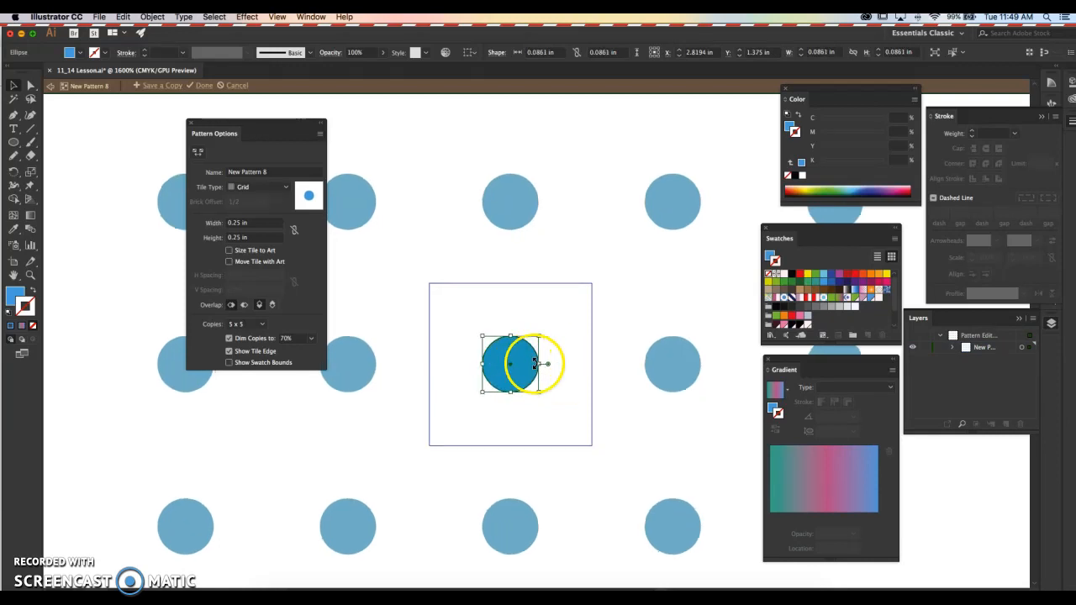
{"action": "scroll", "coordinate": [533, 360], "scroll_direction": "down", "scroll_amount": 3}
{"action": "scroll", "coordinate": [523, 363], "scroll_direction": "up", "scroll_amount": 2}
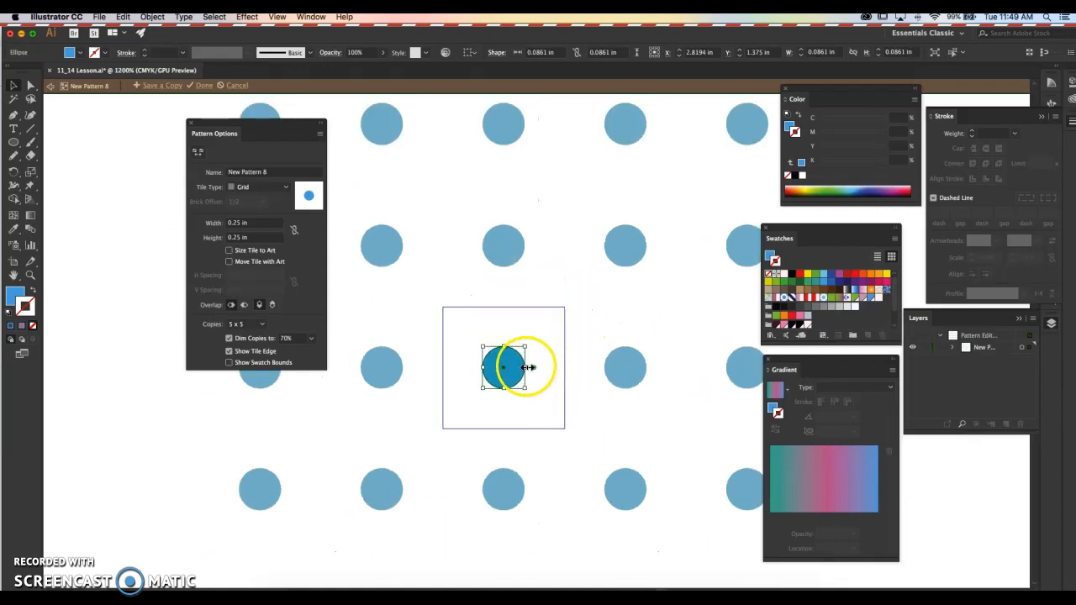
- Duplicate the blue circle diagonally up and to the left inside the pattern tile
{"action": "left_click_drag", "start_coordinate": [513, 373], "coordinate": [493, 356]}
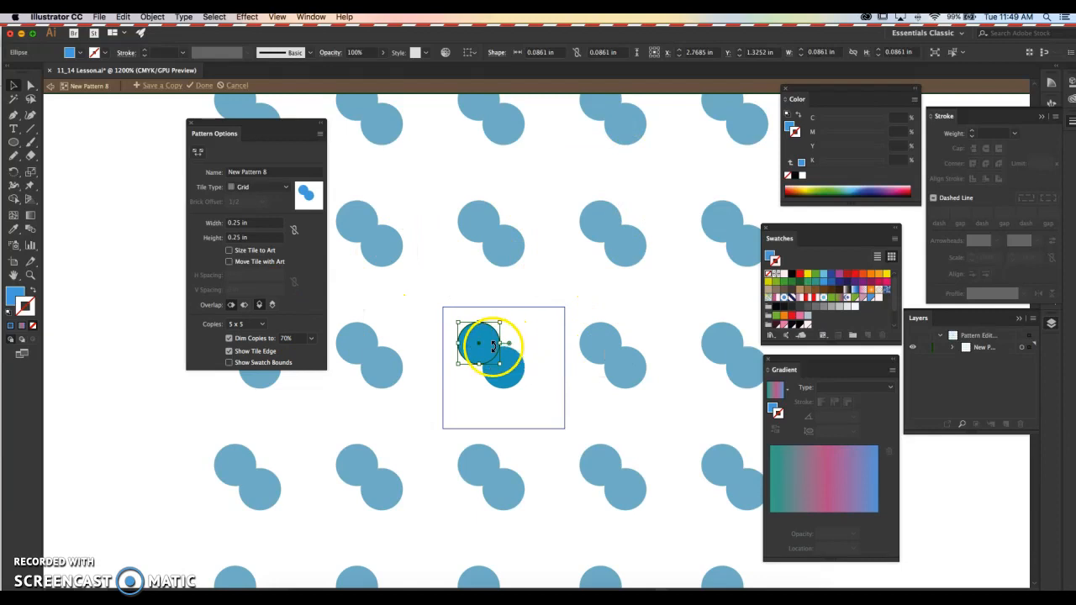
- Try the Brick by Row, Brick by Column and Hex by Column tile types, and return the tile type to Grid
{"action": "left_click", "coordinate": [263, 187]}
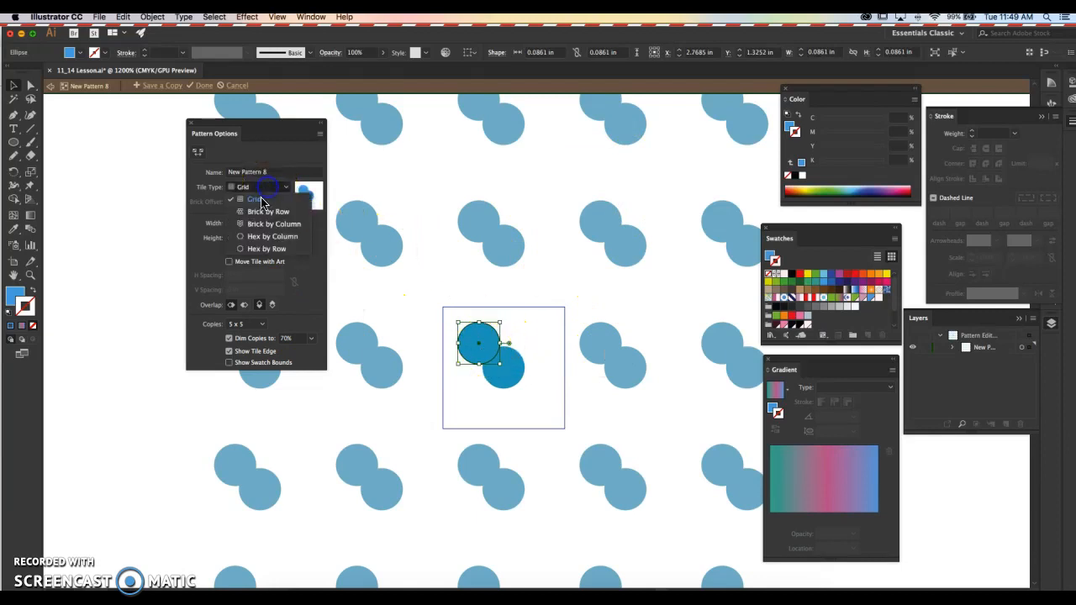
{"action": "left_click", "coordinate": [265, 211]}
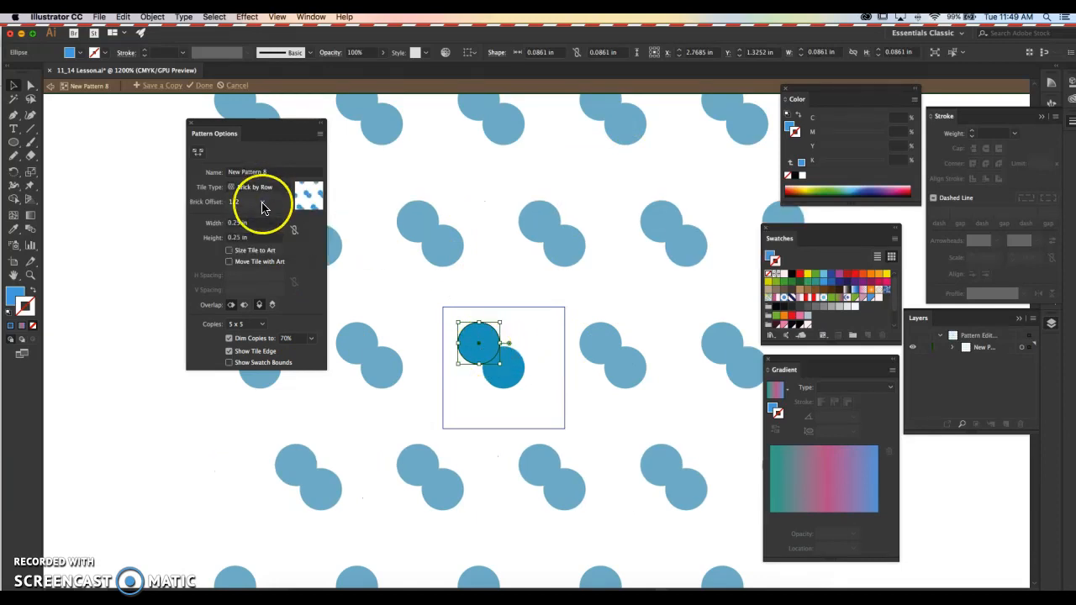
{"action": "left_click", "coordinate": [268, 189]}
{"action": "left_click", "coordinate": [267, 225]}
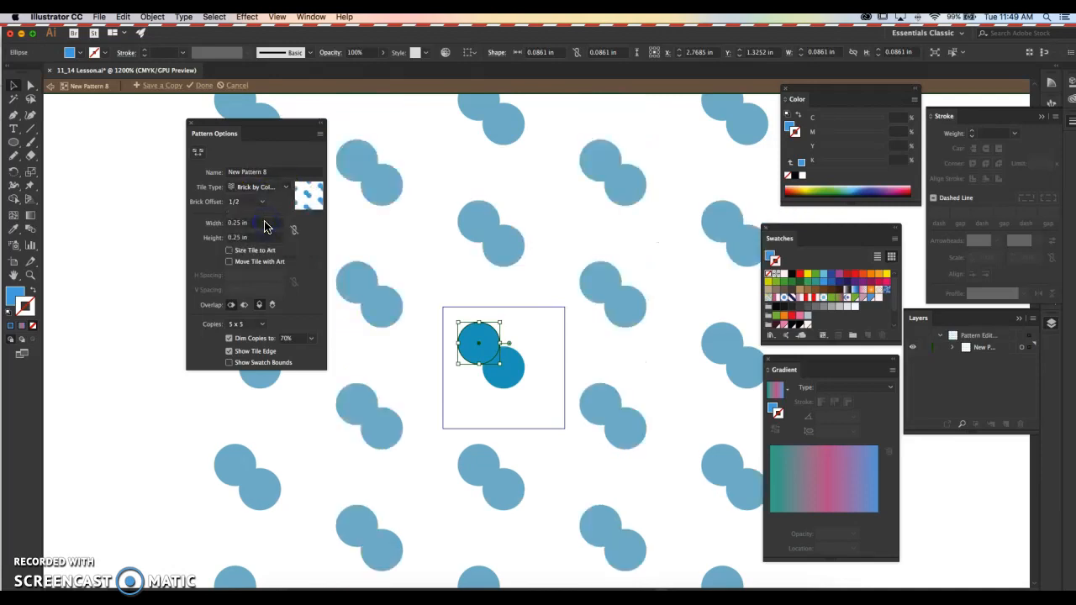
{"action": "left_click", "coordinate": [256, 187]}
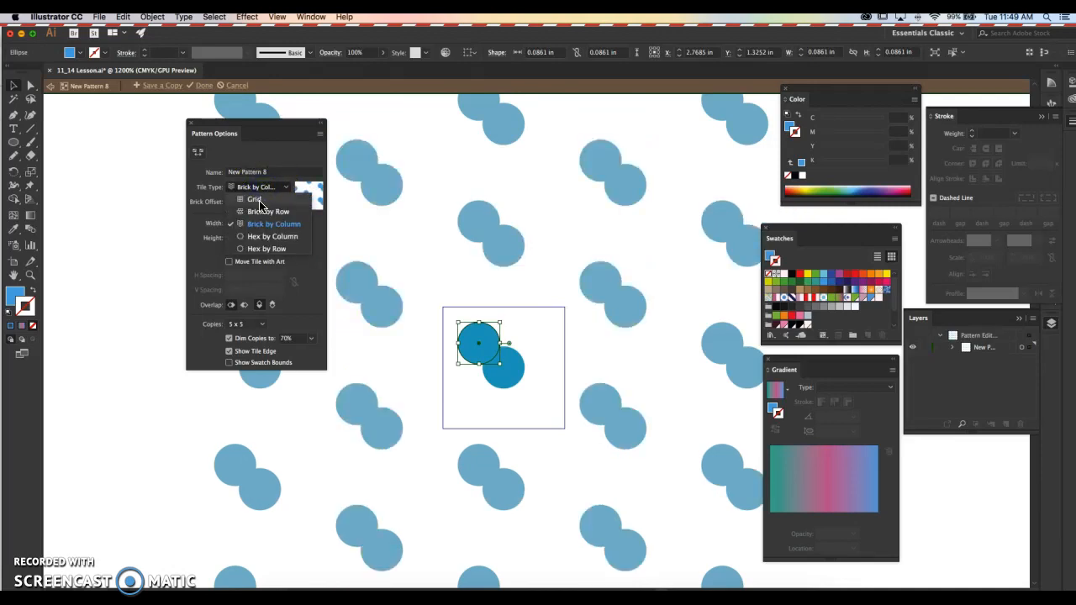
{"action": "left_click", "coordinate": [271, 236]}
{"action": "left_click", "coordinate": [266, 188]}
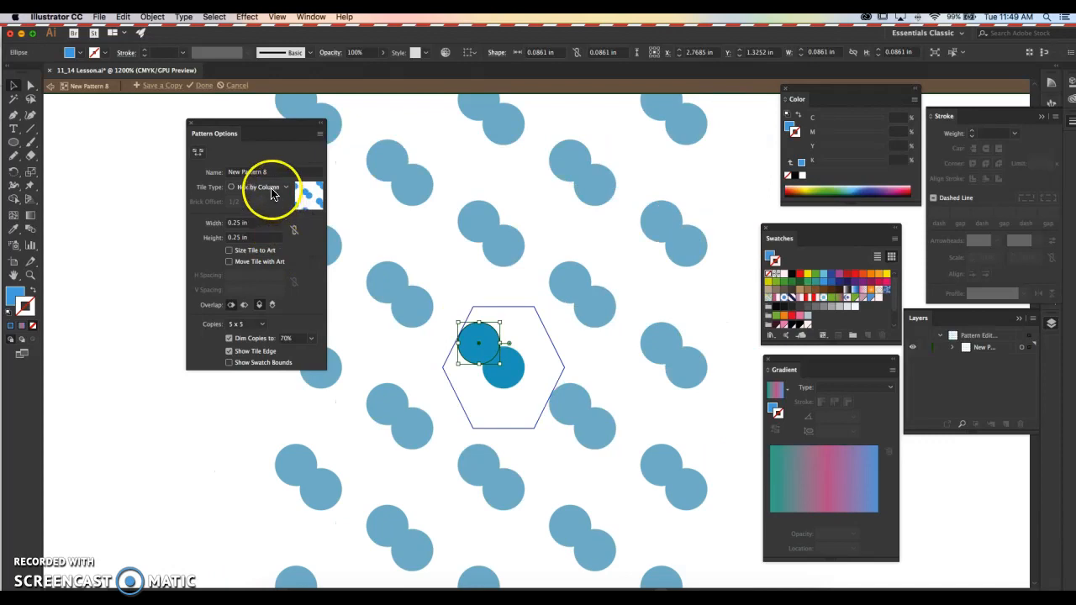
{"action": "left_click", "coordinate": [269, 205]}
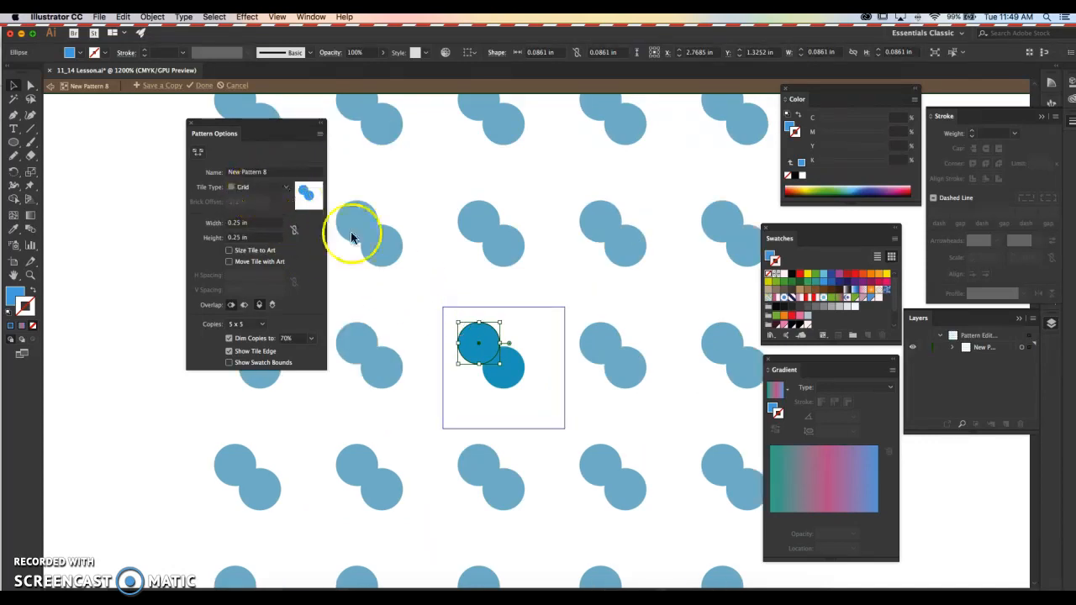
- Move the duplicate circle onto the tile's corners, with a circle centred on both the upper-right and lower-right corners
{"action": "left_click_drag", "start_coordinate": [473, 362], "coordinate": [437, 326]}
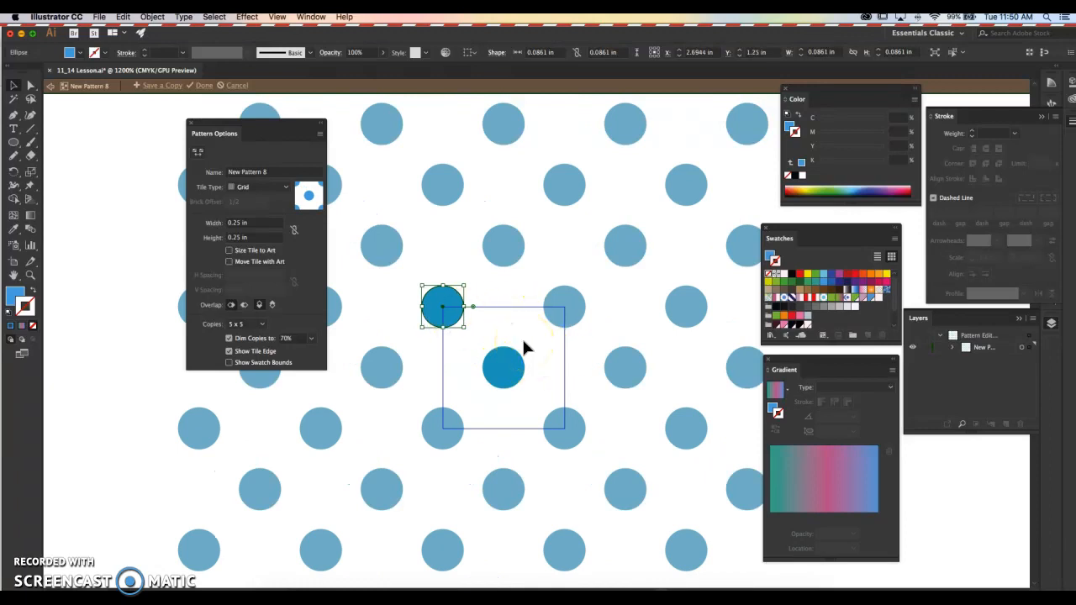
{"action": "left_click", "coordinate": [454, 316]}
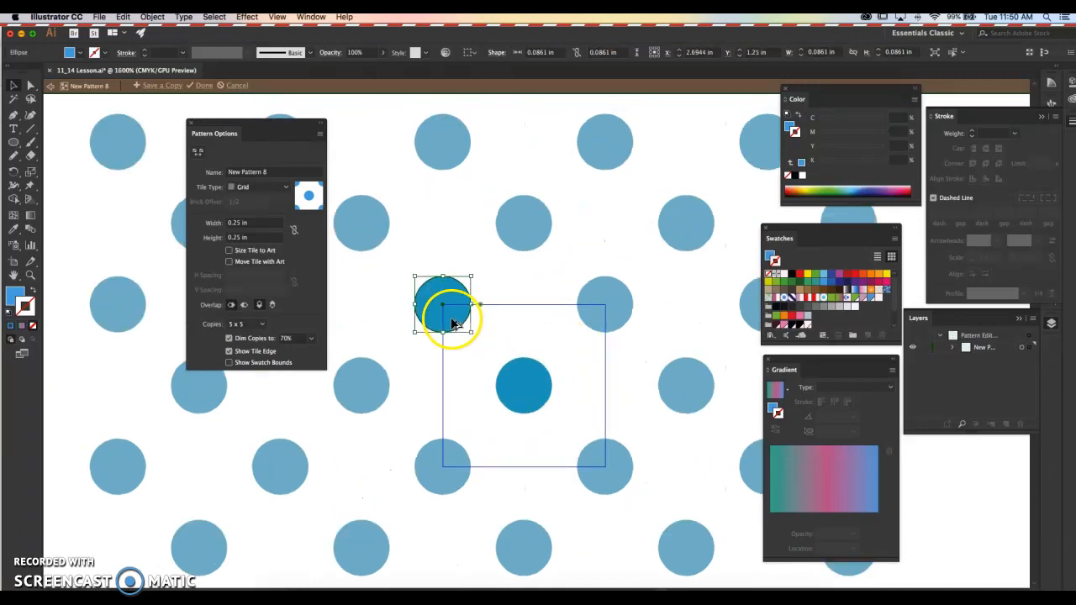
{"action": "left_click_drag", "start_coordinate": [555, 329], "coordinate": [519, 296]}
{"action": "left_click", "coordinate": [384, 283]}
{"action": "left_click_drag", "start_coordinate": [406, 289], "coordinate": [573, 292]}
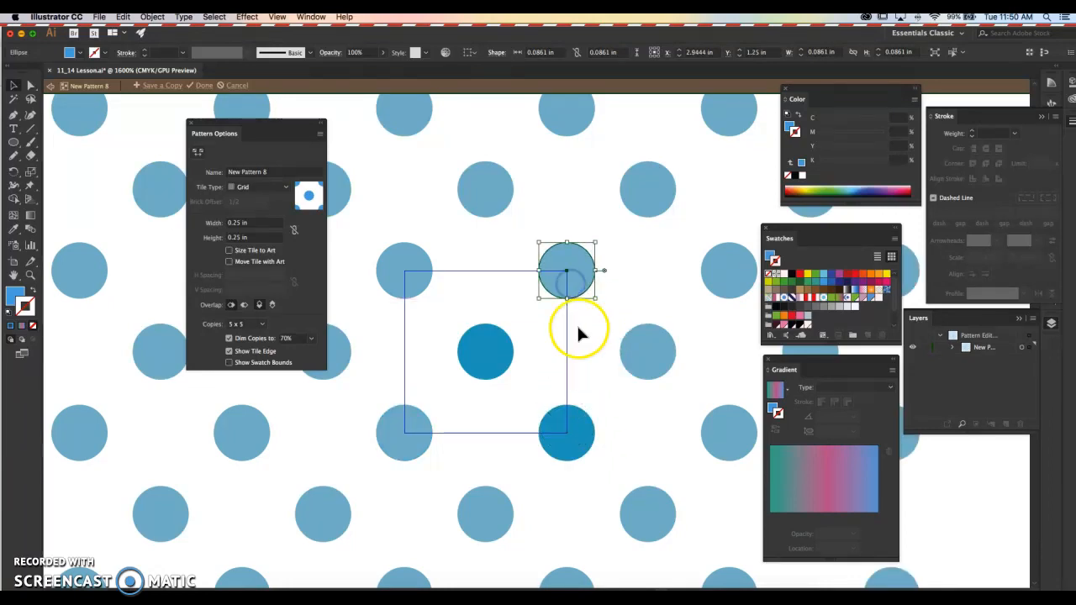
- Save a copy of the dot pattern named "new" and finish editing the pattern
{"action": "scroll", "coordinate": [576, 323], "scroll_direction": "down", "scroll_amount": 3, "text": "alt"}
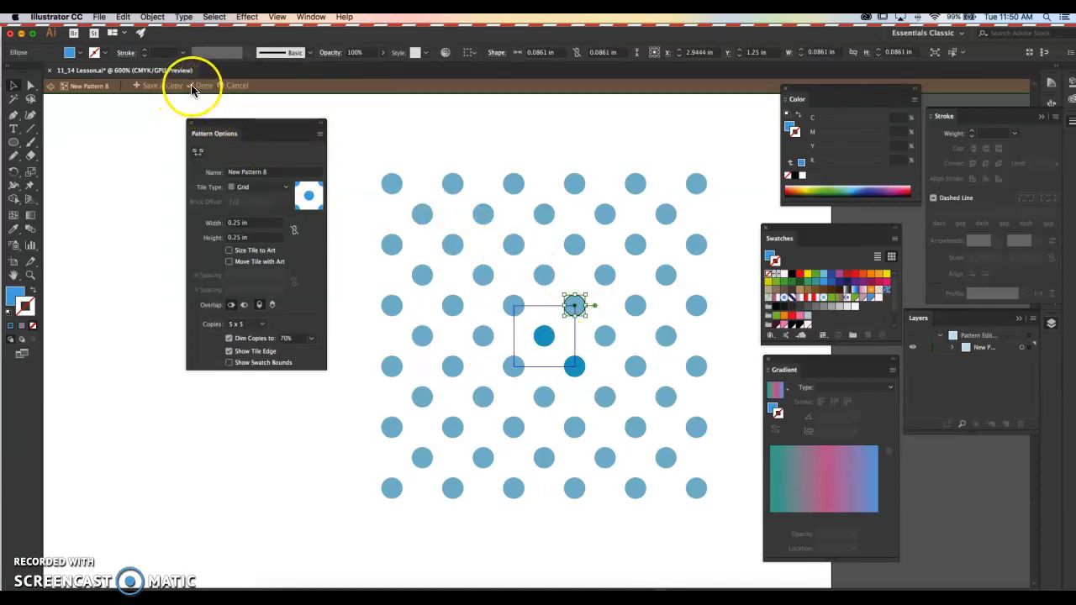
{"action": "left_click", "coordinate": [156, 88]}
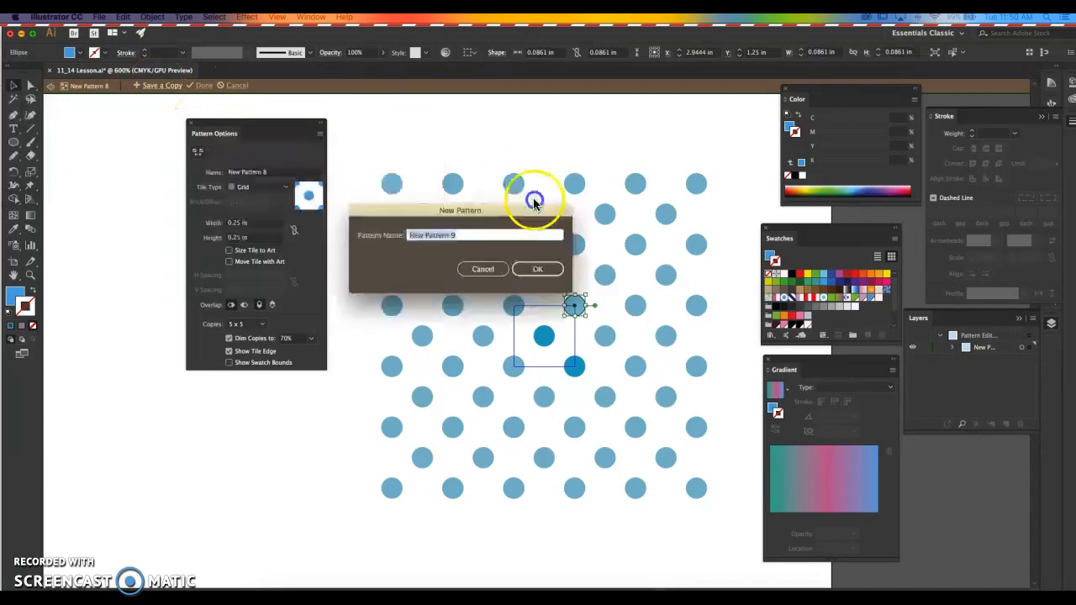
{"action": "left_click_drag", "start_coordinate": [555, 212], "coordinate": [584, 228]}
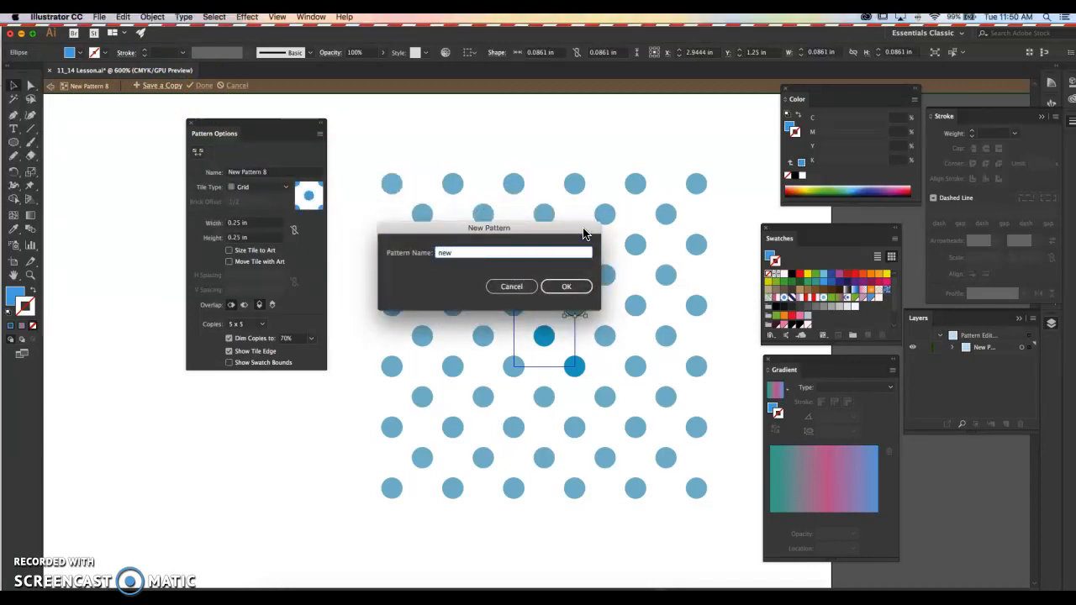
{"action": "key", "text": "Return"}
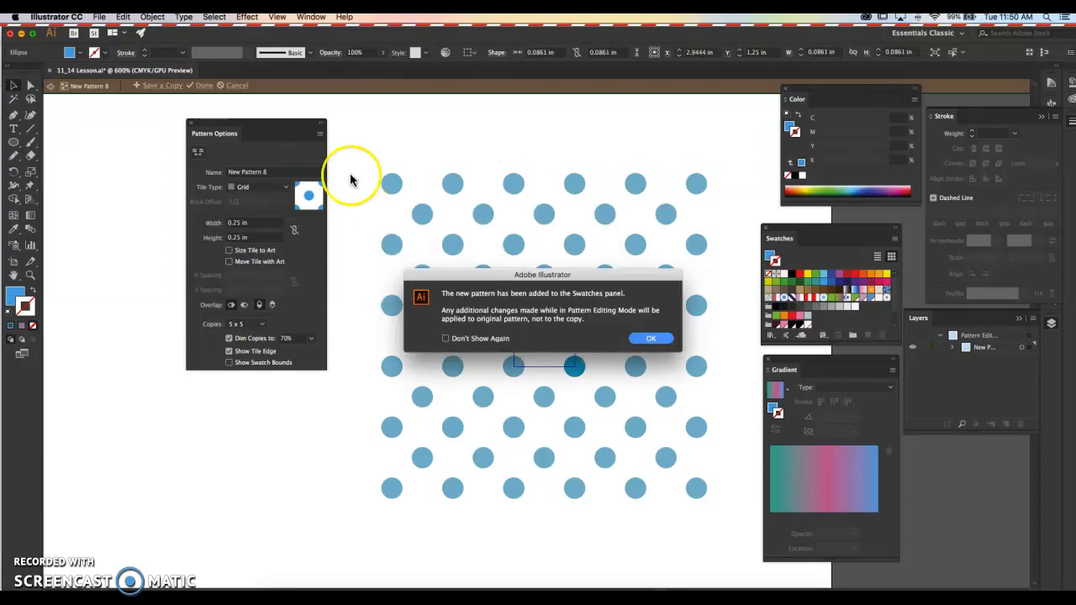
{"action": "left_click", "coordinate": [651, 338]}
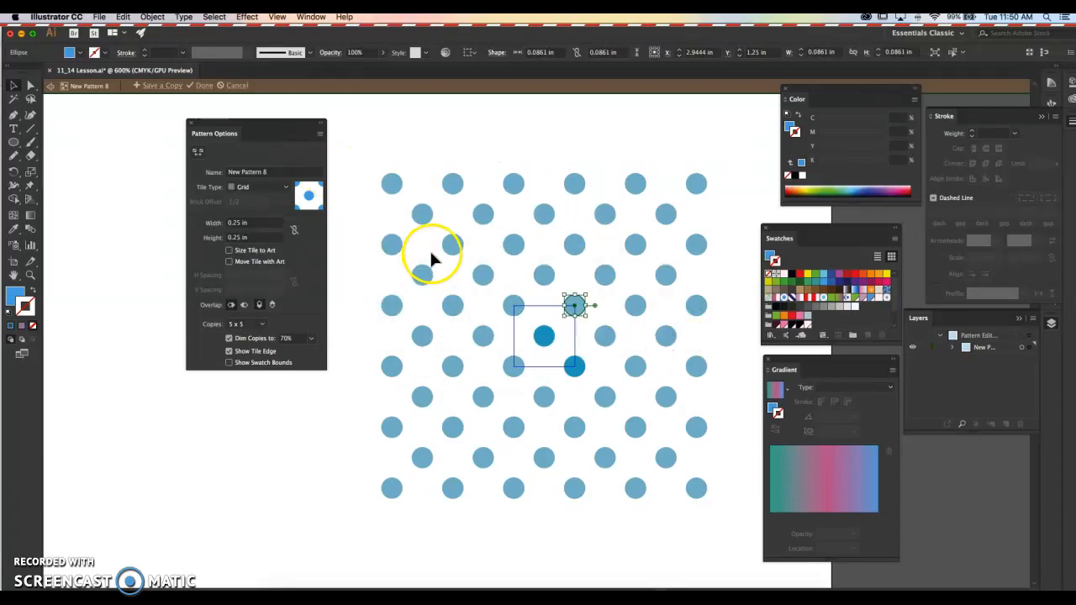
{"action": "left_click", "coordinate": [202, 85]}
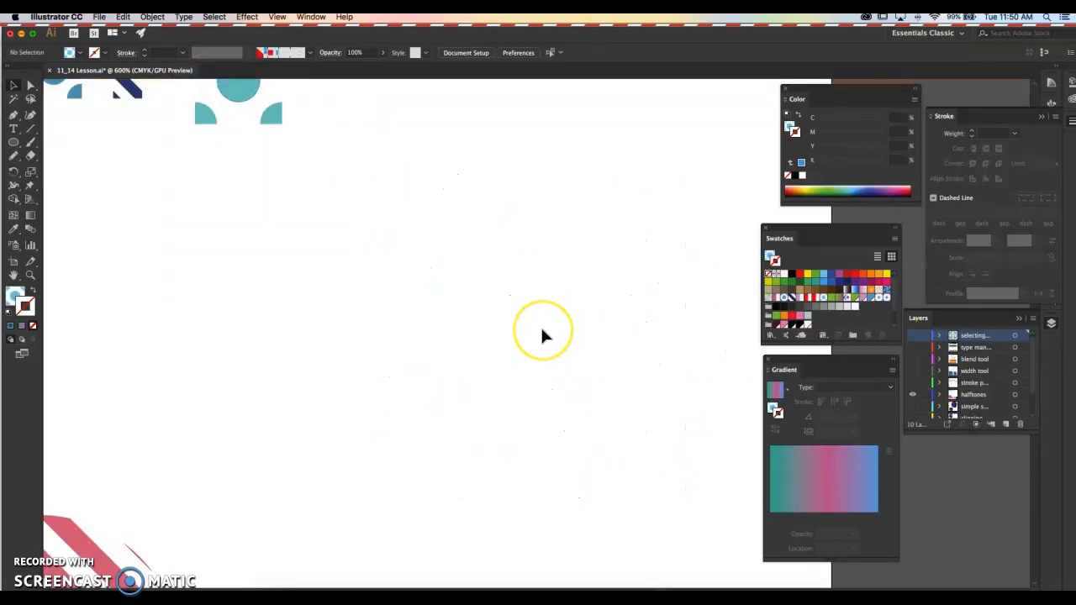
{"action": "key", "text": "super+minus"}
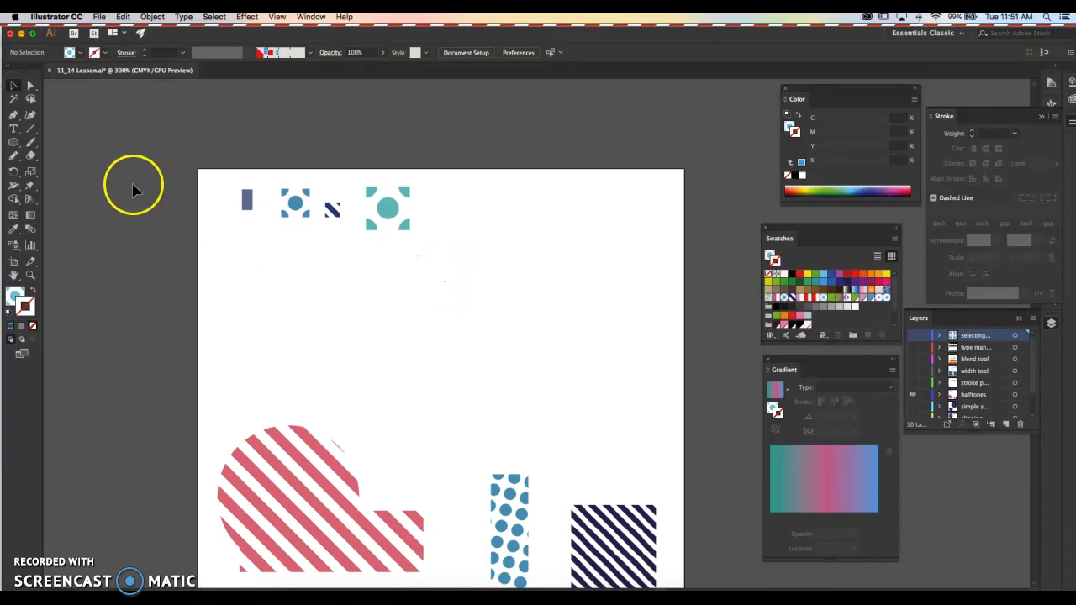
{"action": "key", "text": "n"}
{"action": "mouse_move", "coordinate": [510, 392]}
{"action": "left_mouse_down"}
{"action": "mouse_move", "coordinate": [584, 424]}
{"action": "mouse_move", "coordinate": [652, 382]}
{"action": "left_mouse_up"}
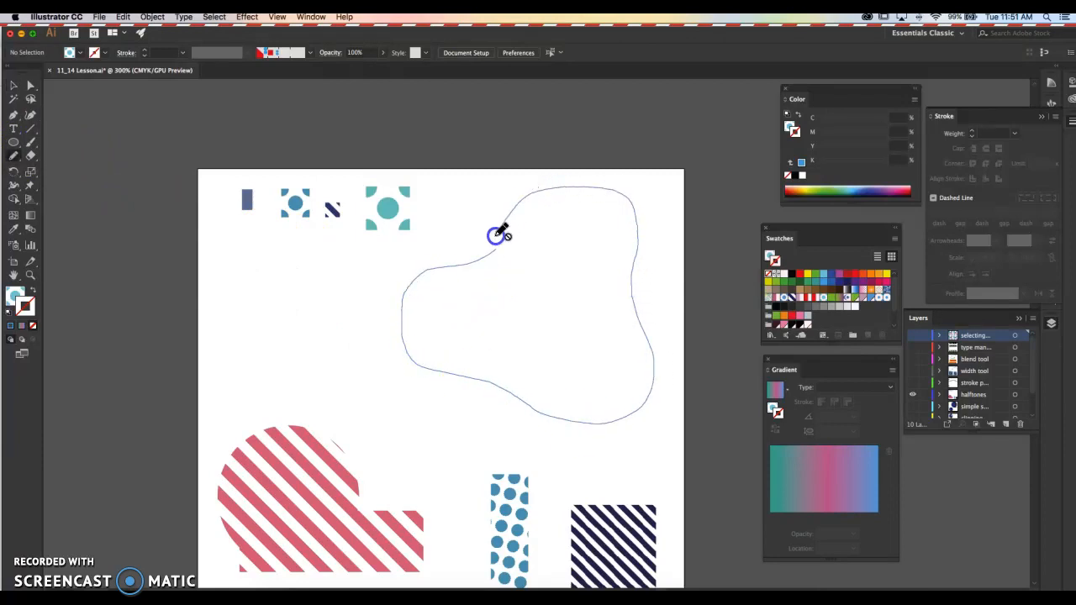
{"action": "left_click_drag", "start_coordinate": [490, 261], "coordinate": [485, 263]}
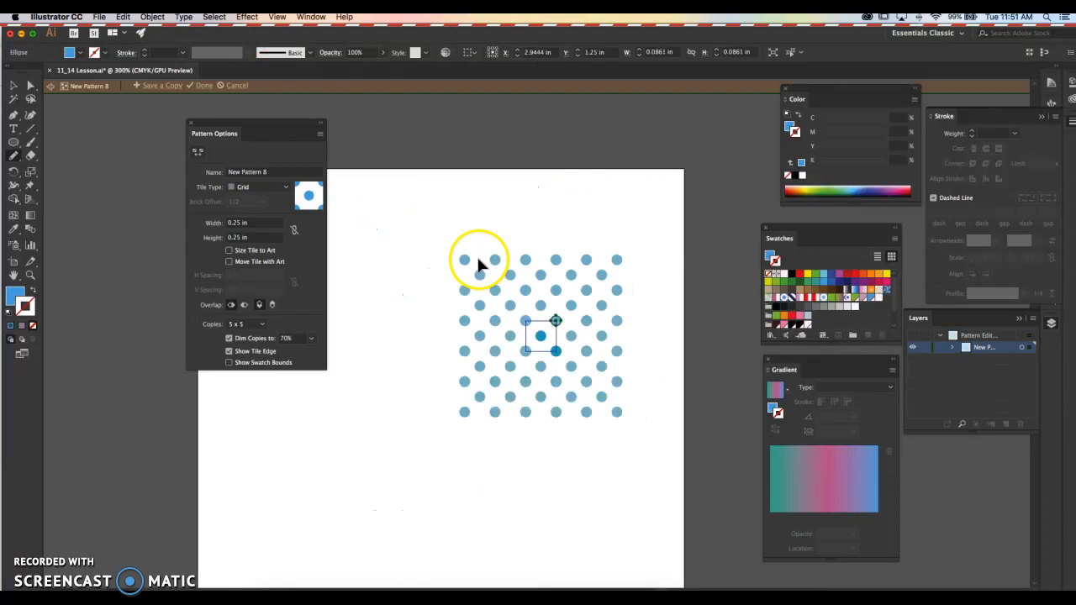
{"action": "left_click", "coordinate": [202, 86]}
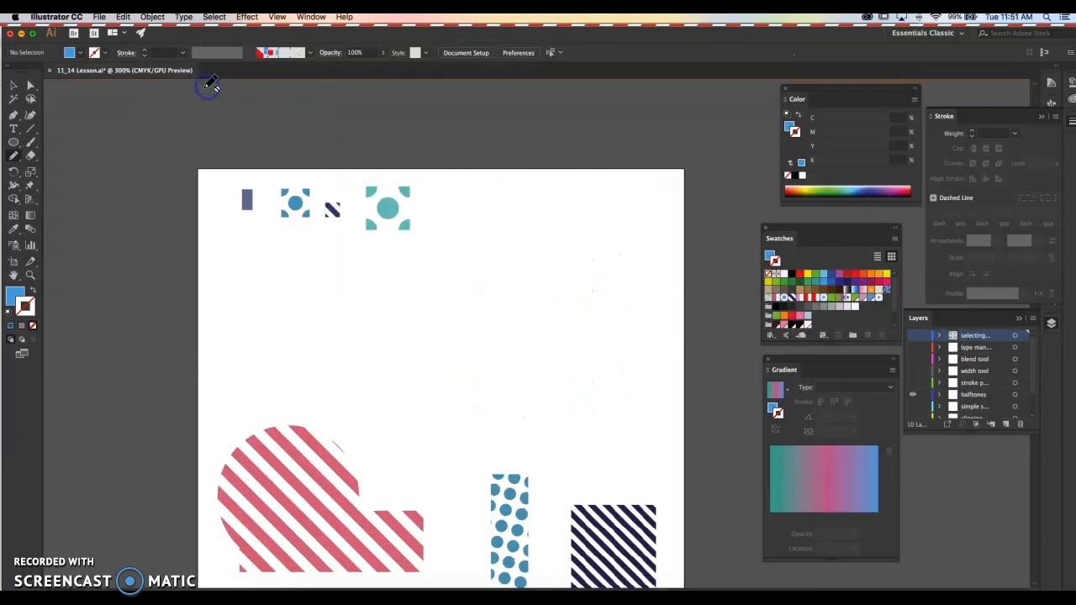
- Draw a closed curved blob about 2.41 in wide and 1.67 in tall with the Pen tool on the halftones layer
{"action": "left_click", "coordinate": [17, 113]}
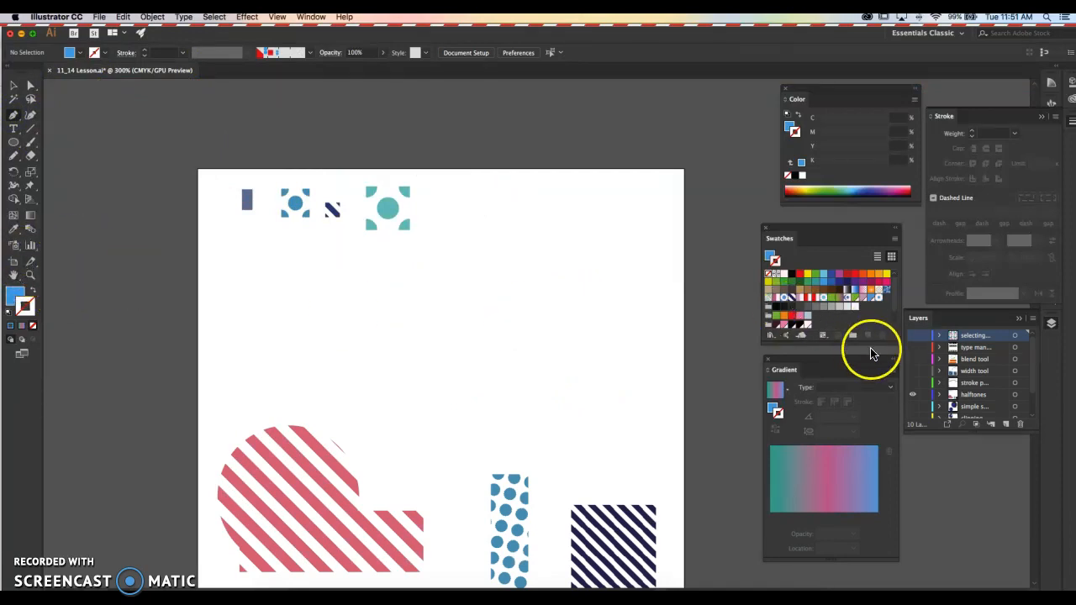
{"action": "left_click", "coordinate": [971, 394]}
{"action": "left_click_drag", "start_coordinate": [515, 237], "coordinate": [533, 204]}
{"action": "left_click_drag", "start_coordinate": [612, 249], "coordinate": [620, 299]}
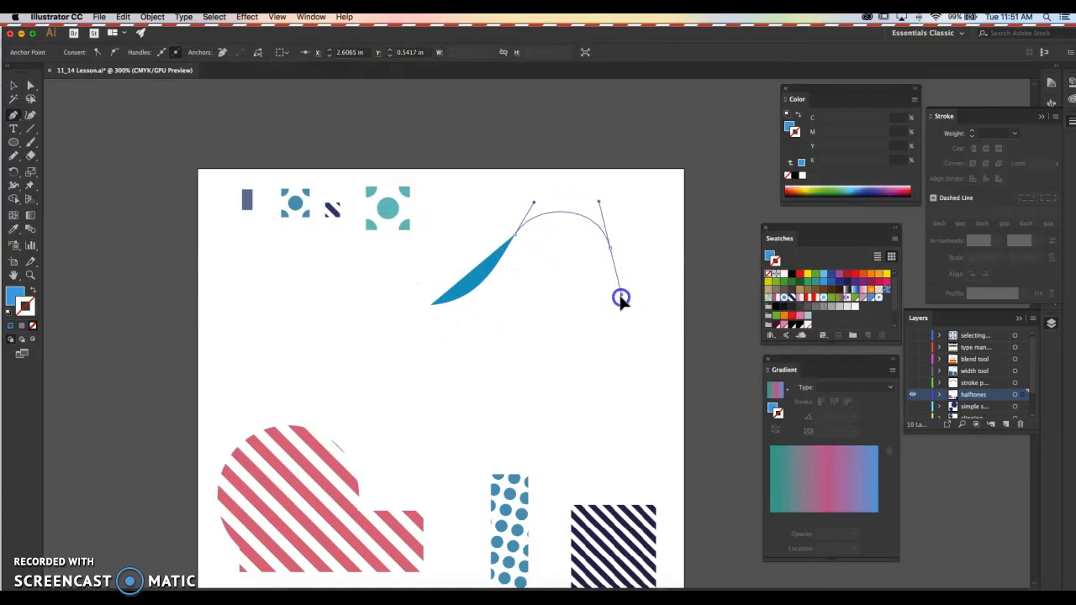
{"action": "left_click_drag", "start_coordinate": [600, 392], "coordinate": [497, 418]}
{"action": "left_click_drag", "start_coordinate": [362, 383], "coordinate": [510, 301]}
{"action": "left_click", "coordinate": [494, 200], "text": "super"}
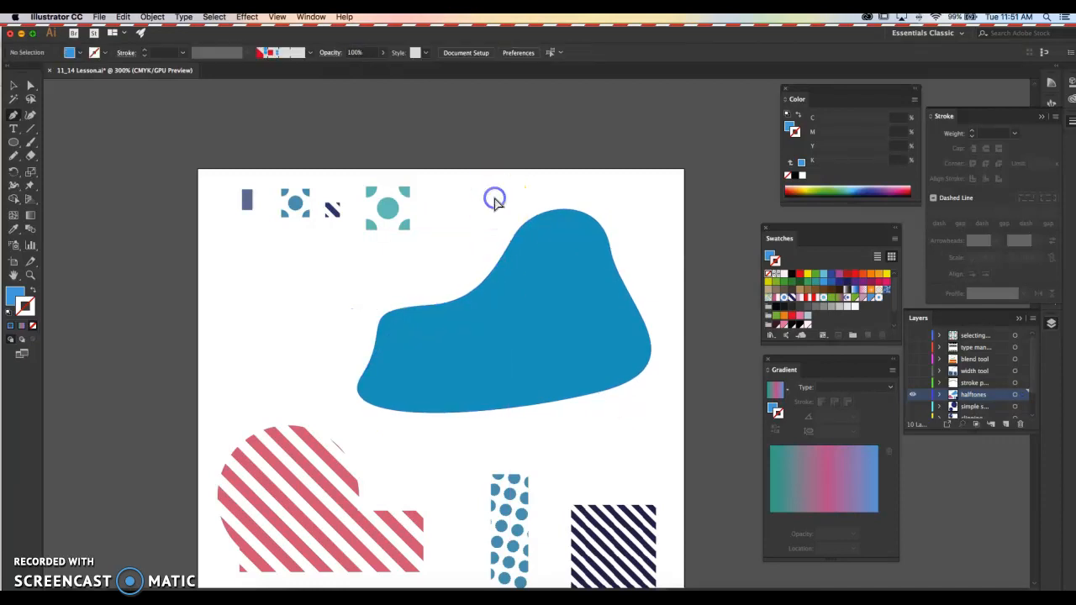
- Fill the blob with the new blue dot pattern swatch and remove its stroke
{"action": "left_click", "coordinate": [527, 303], "text": "super"}
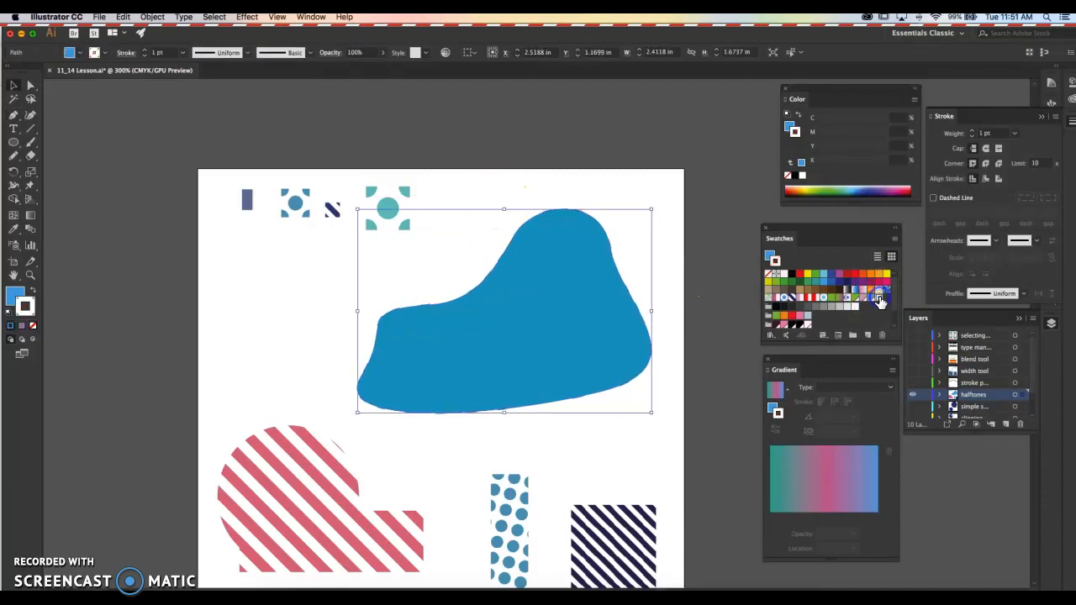
{"action": "left_click_drag", "start_coordinate": [880, 300], "coordinate": [428, 293]}
{"action": "left_click", "coordinate": [21, 304]}
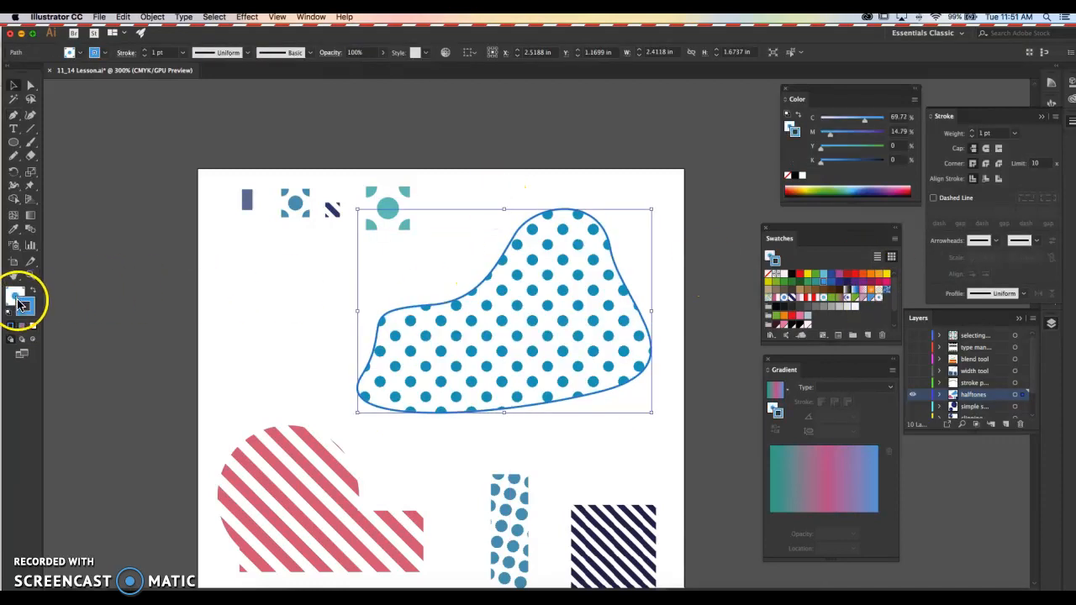
{"action": "left_click", "coordinate": [36, 322]}
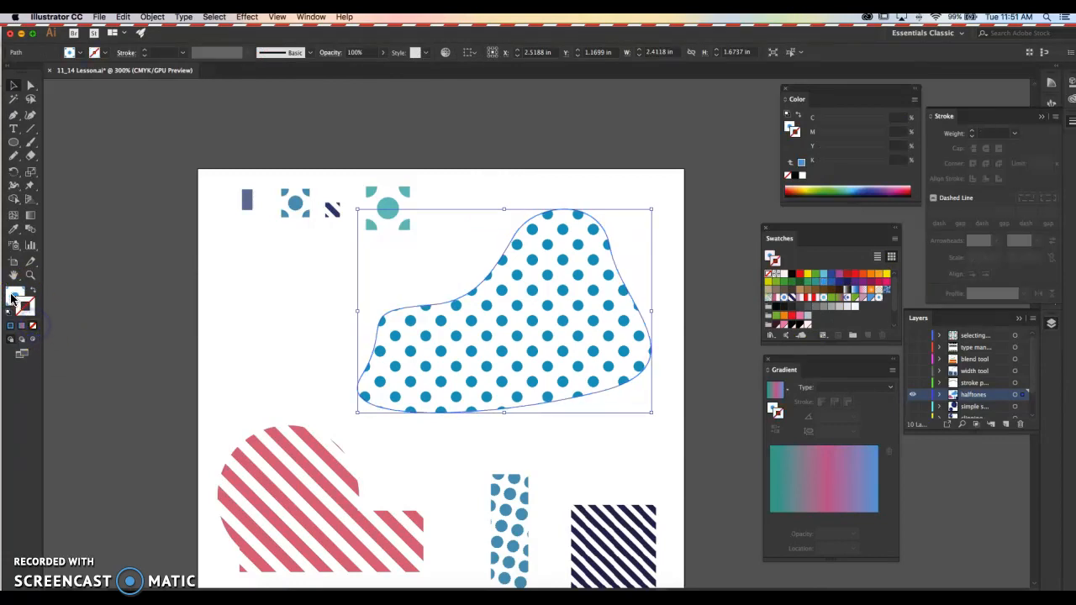
- Reshape the blob's left end by moving its upper-left anchor point up and its lower-left anchor point inward
{"action": "left_click", "coordinate": [597, 125]}
{"action": "left_click", "coordinate": [584, 271]}
{"action": "key", "text": "a"}
{"action": "left_click", "coordinate": [419, 271]}
{"action": "left_click_drag", "start_coordinate": [423, 281], "coordinate": [411, 273]}
{"action": "left_click_drag", "start_coordinate": [362, 376], "coordinate": [395, 365]}
{"action": "left_click_drag", "start_coordinate": [713, 348], "coordinate": [668, 302]}
{"action": "left_click", "coordinate": [667, 301]}
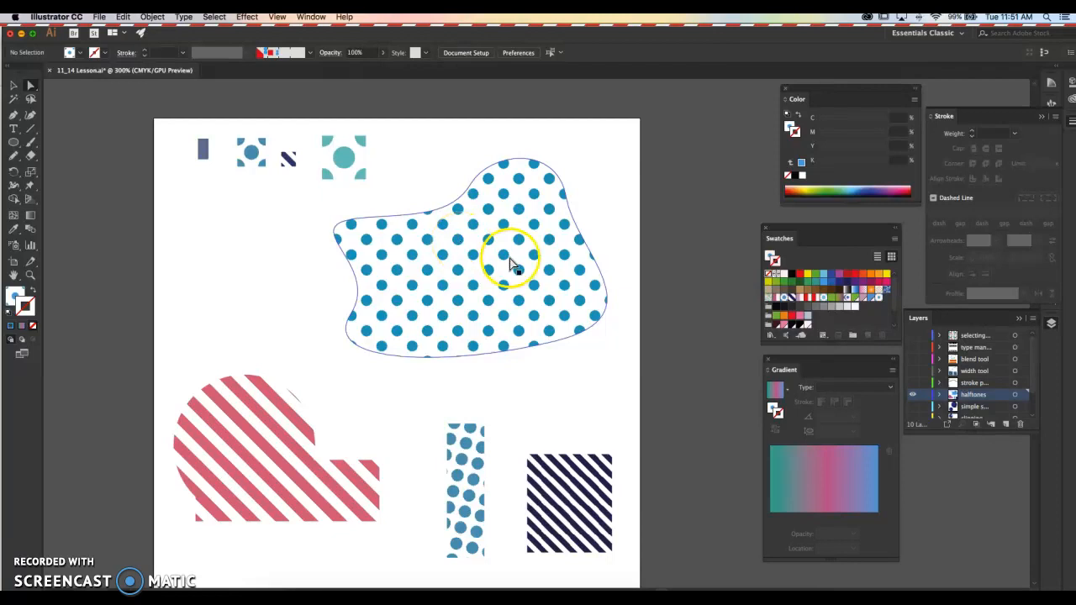
{"action": "left_click_drag", "start_coordinate": [644, 223], "coordinate": [632, 202]}
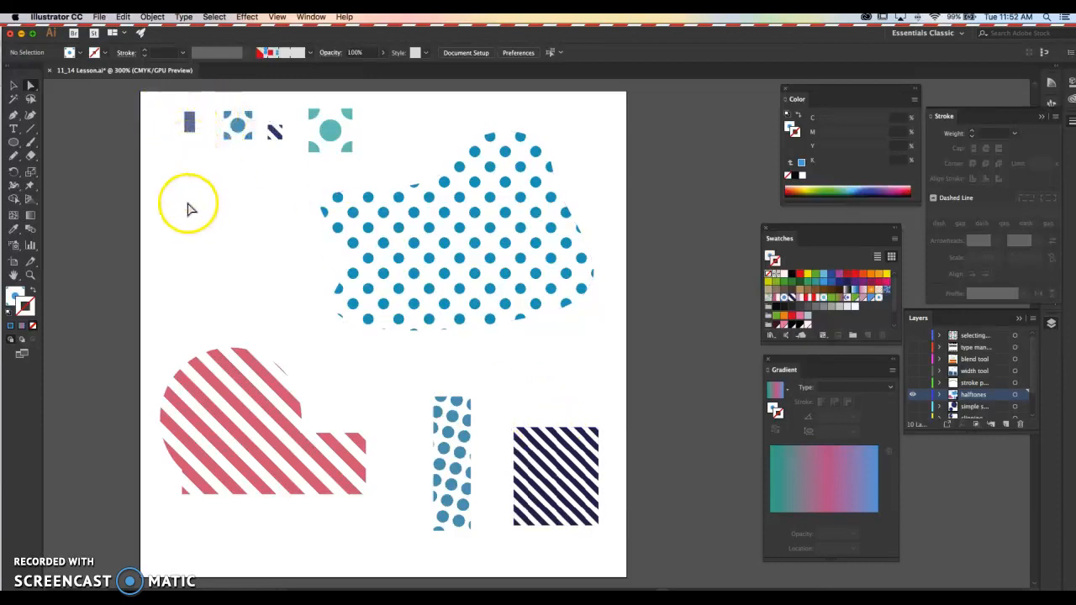
- Make a new empty pattern and set its tile width and height to 0.25 in
{"action": "left_click", "coordinate": [152, 16]}
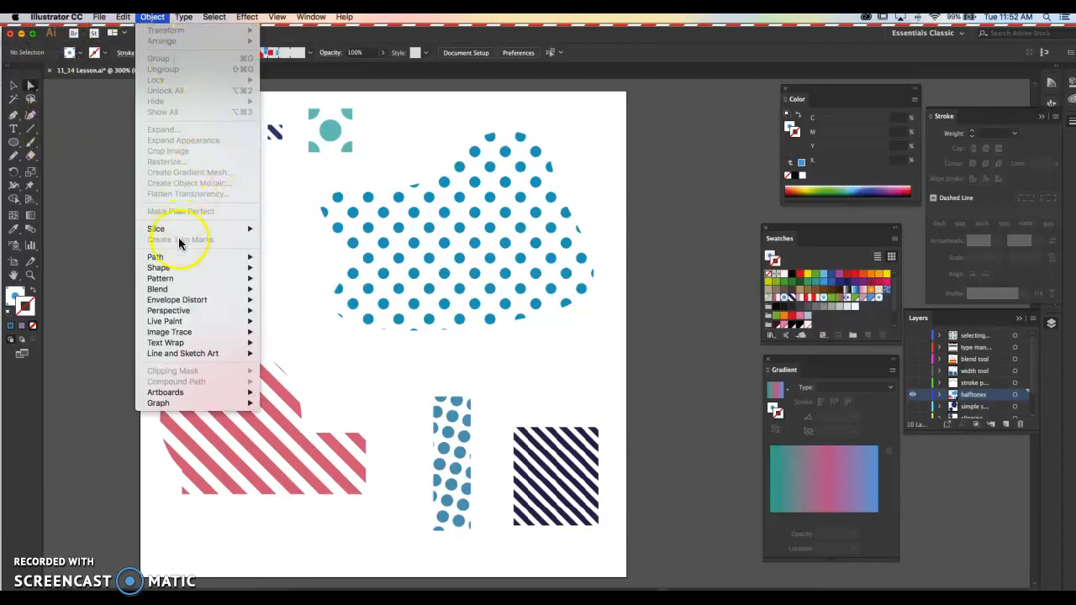
{"action": "mouse_move", "coordinate": [239, 279]}
{"action": "left_click", "coordinate": [293, 278]}
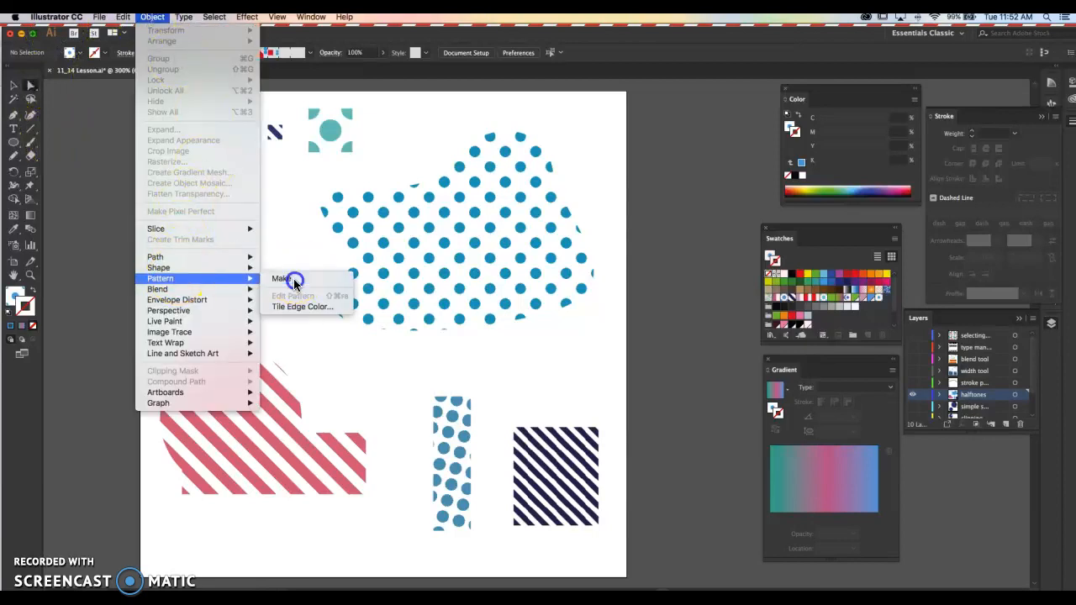
{"action": "left_click", "coordinate": [256, 226]}
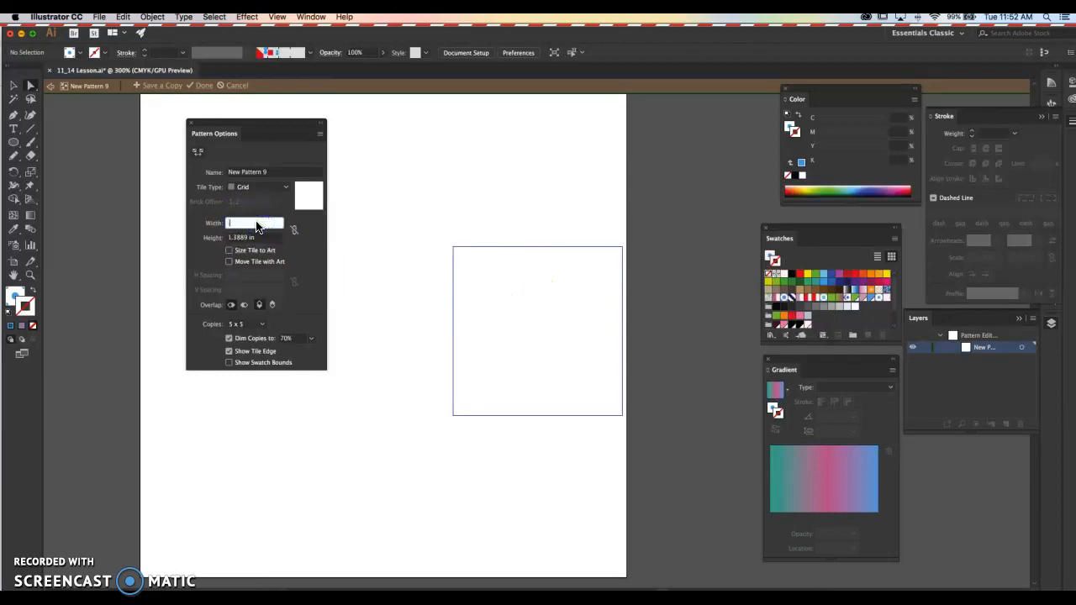
{"action": "type", "text": ".25"}
{"action": "key", "text": "Tab"}
{"action": "type", "text": ".25"}
{"action": "key", "text": "Tab"}
- Draw a 0.125 by 0.25 in rectangle with the Rectangle tool over the left half of the pattern tile
{"action": "scroll", "coordinate": [538, 324], "scroll_direction": "up", "scroll_amount": 4}
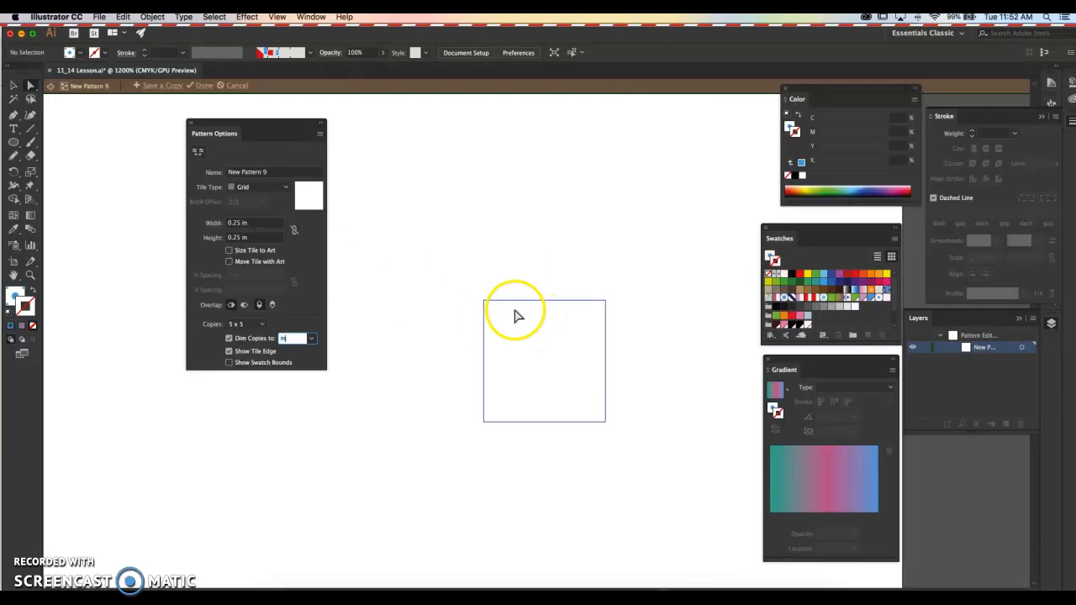
{"action": "left_click", "coordinate": [13, 143]}
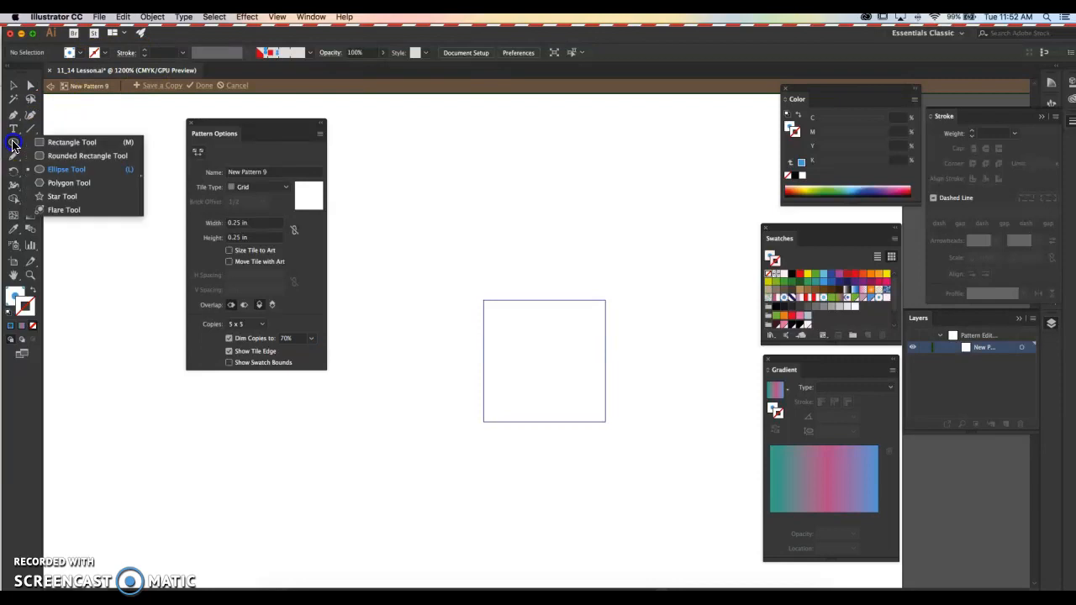
{"action": "left_click", "coordinate": [91, 142]}
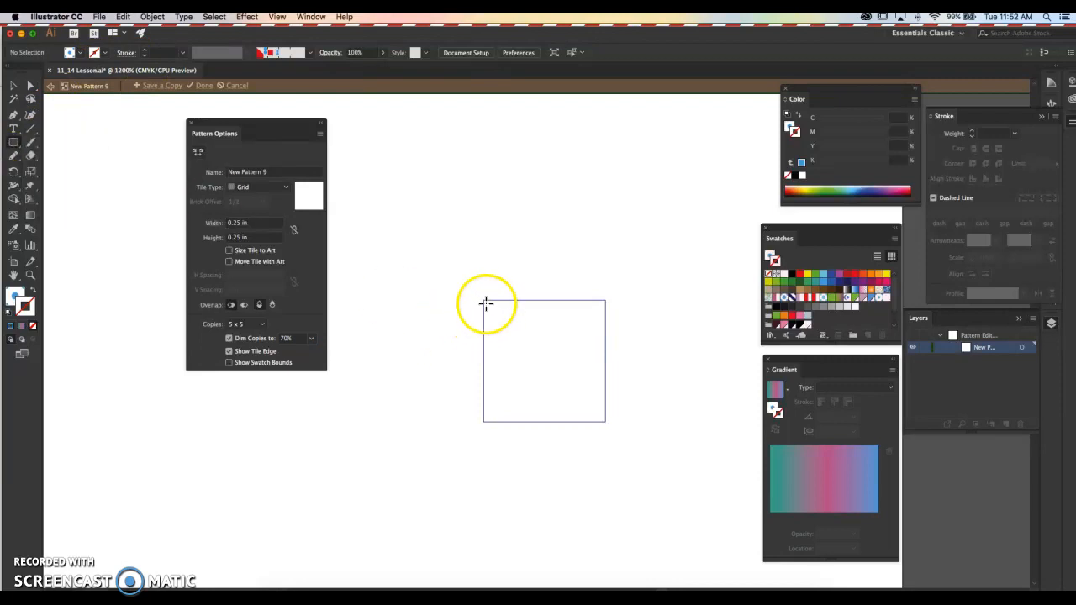
{"action": "left_click_drag", "start_coordinate": [484, 299], "coordinate": [544, 421]}
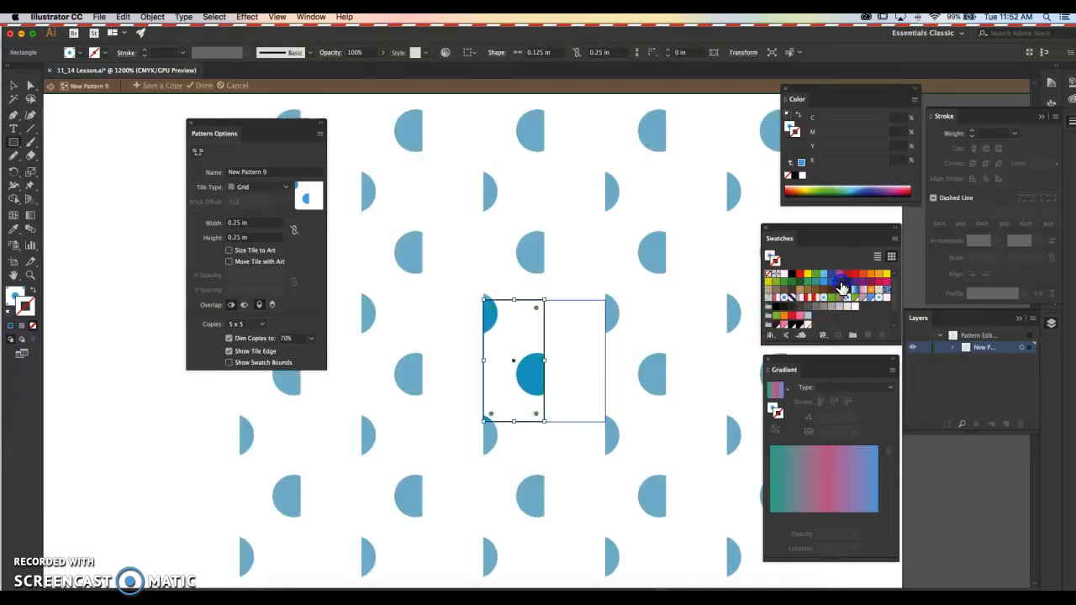
- Fill the rectangle in the pattern tile with the dark blue swatch and no stroke
{"action": "left_click", "coordinate": [841, 286]}
{"action": "left_click", "coordinate": [31, 290]}
{"action": "left_click", "coordinate": [34, 326]}
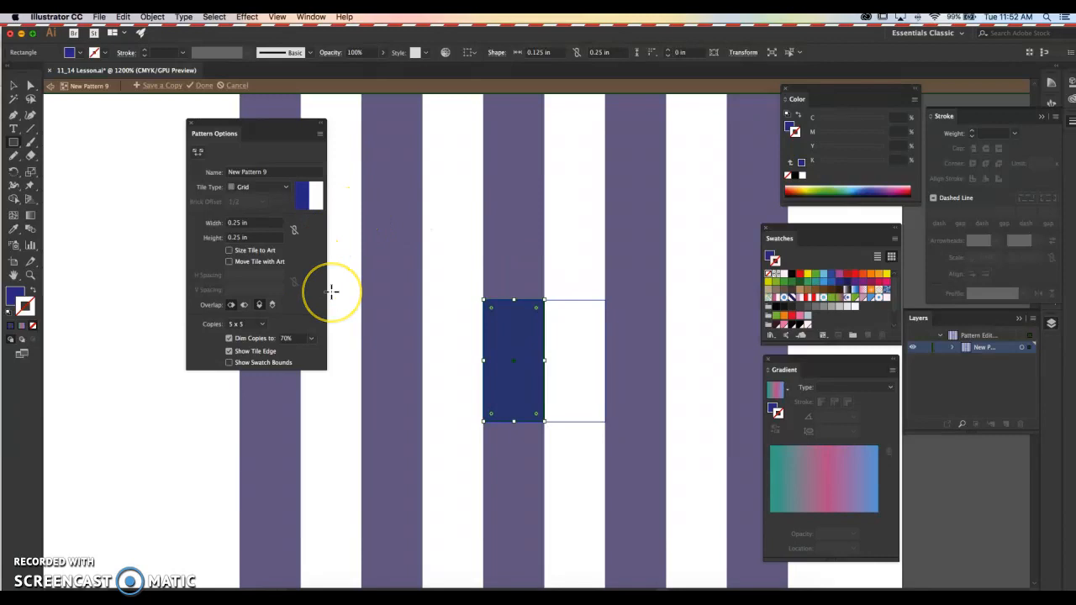
{"action": "left_click", "coordinate": [14, 85]}
{"action": "scroll", "coordinate": [546, 259], "scroll_direction": "down", "scroll_amount": 2}
{"action": "left_click_drag", "start_coordinate": [548, 278], "coordinate": [576, 367]}
{"action": "mouse_move", "coordinate": [544, 326]}
{"action": "left_mouse_down"}
{"action": "mouse_move", "coordinate": [501, 291]}
{"action": "mouse_move", "coordinate": [489, 258]}
{"action": "mouse_move", "coordinate": [472, 270]}
{"action": "mouse_move", "coordinate": [490, 276]}
{"action": "left_mouse_up"}
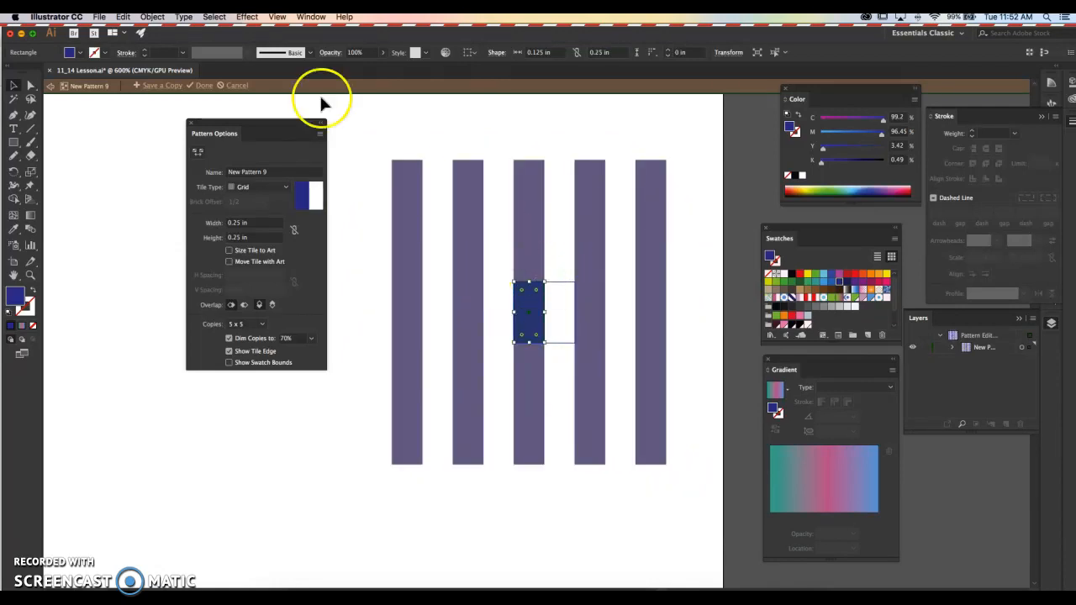
- Save a copy of the vertical stripe pattern named lines and finish pattern editing
{"action": "left_click", "coordinate": [187, 84]}
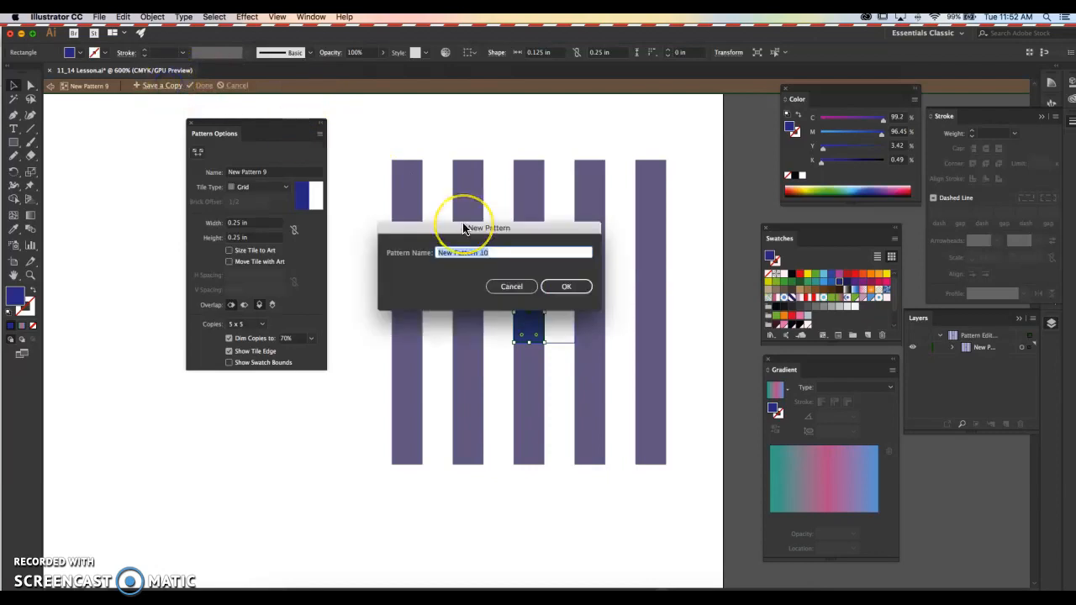
{"action": "key", "text": "Return"}
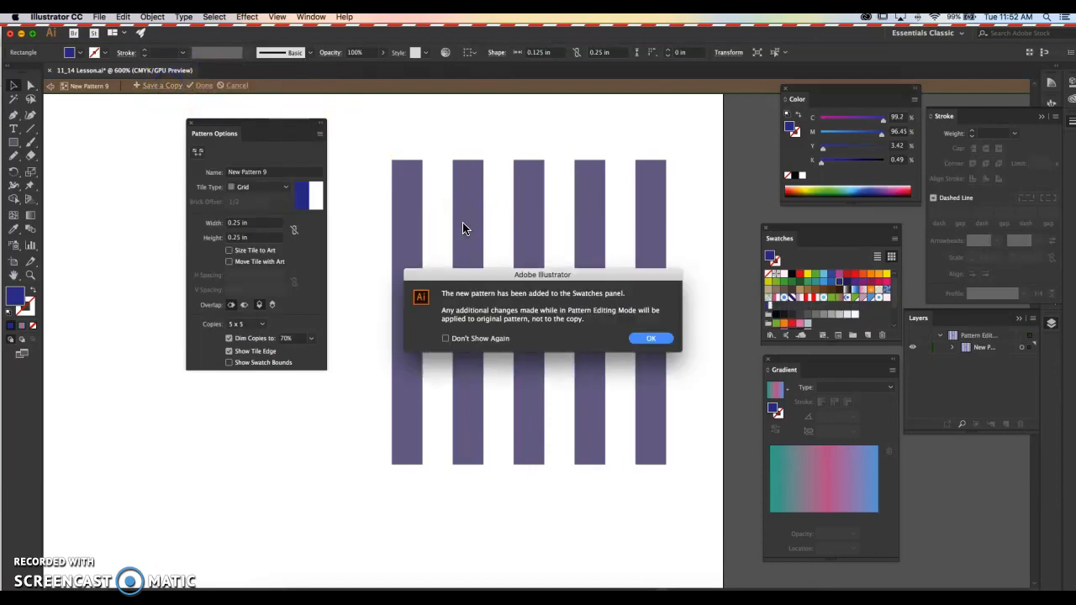
{"action": "left_click", "coordinate": [651, 337]}
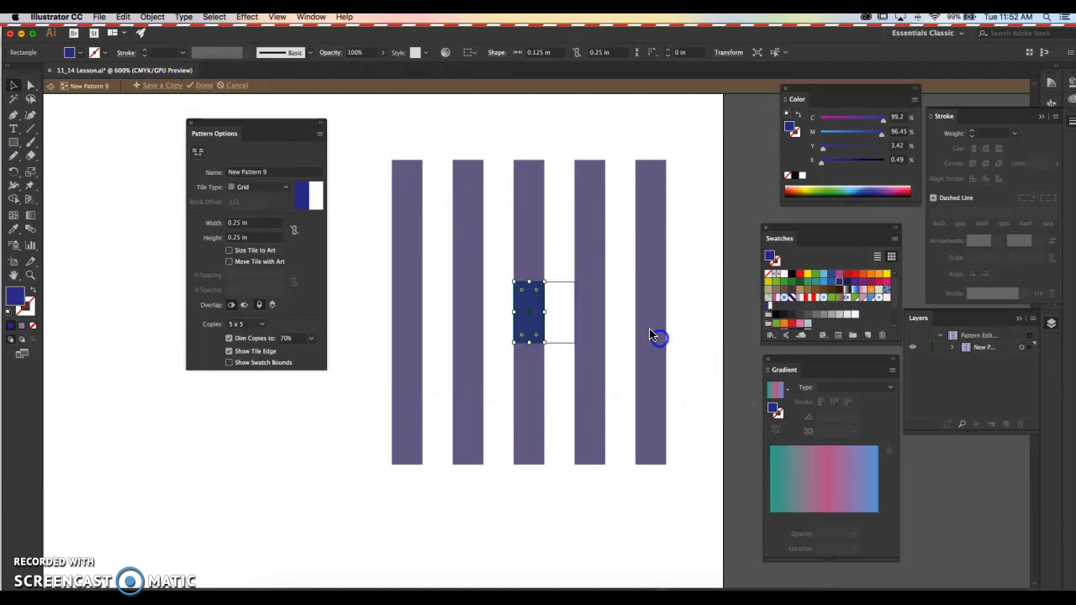
{"action": "left_click", "coordinate": [201, 87]}
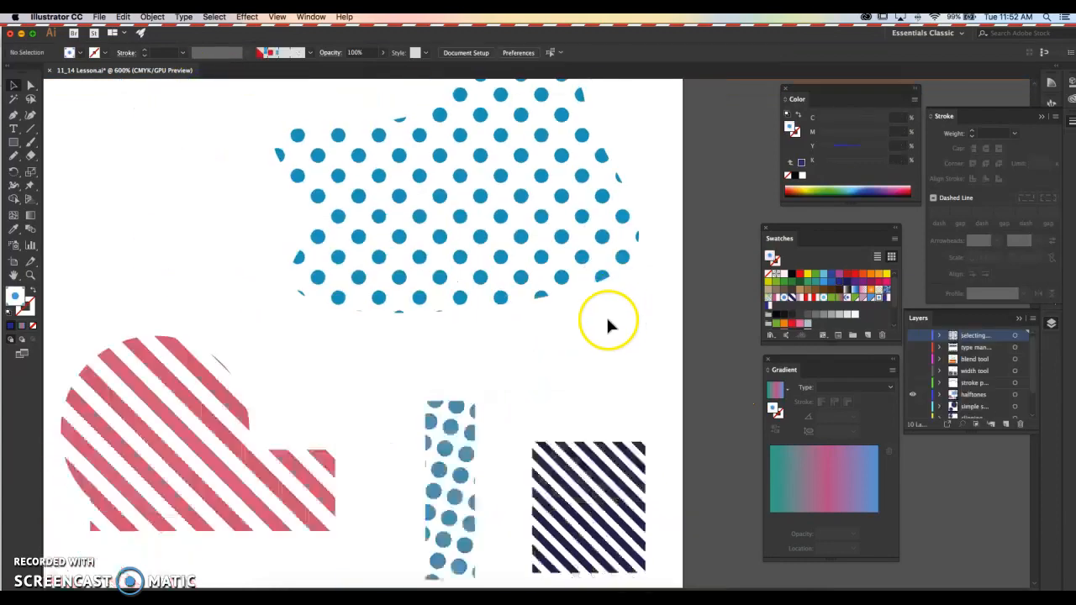
- Fill the dotted blob with the new vertical stripe pattern swatch
{"action": "left_click", "coordinate": [517, 246]}
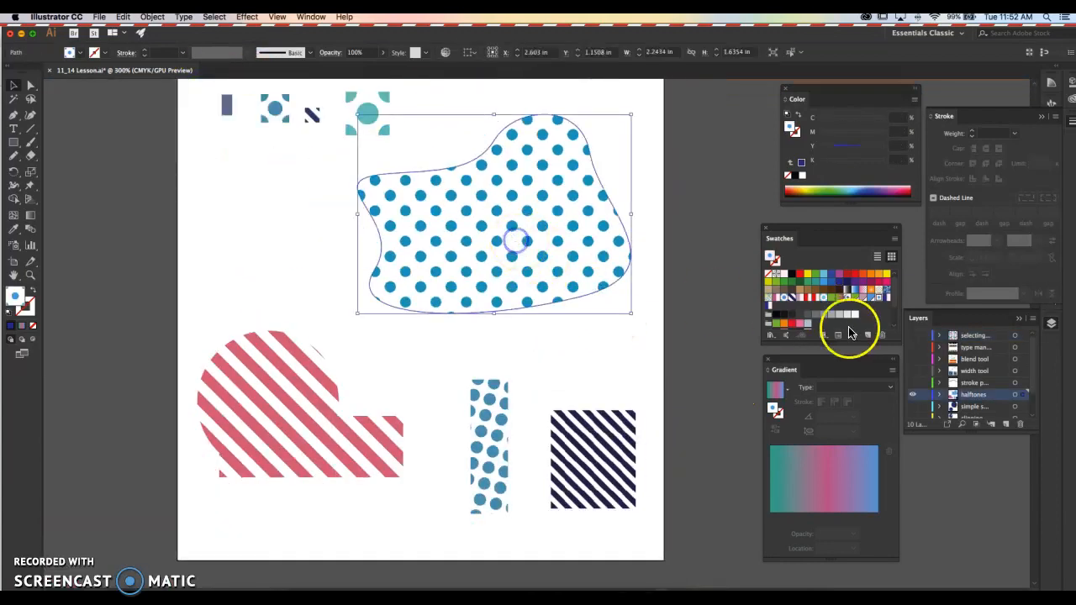
{"action": "left_click", "coordinate": [771, 311]}
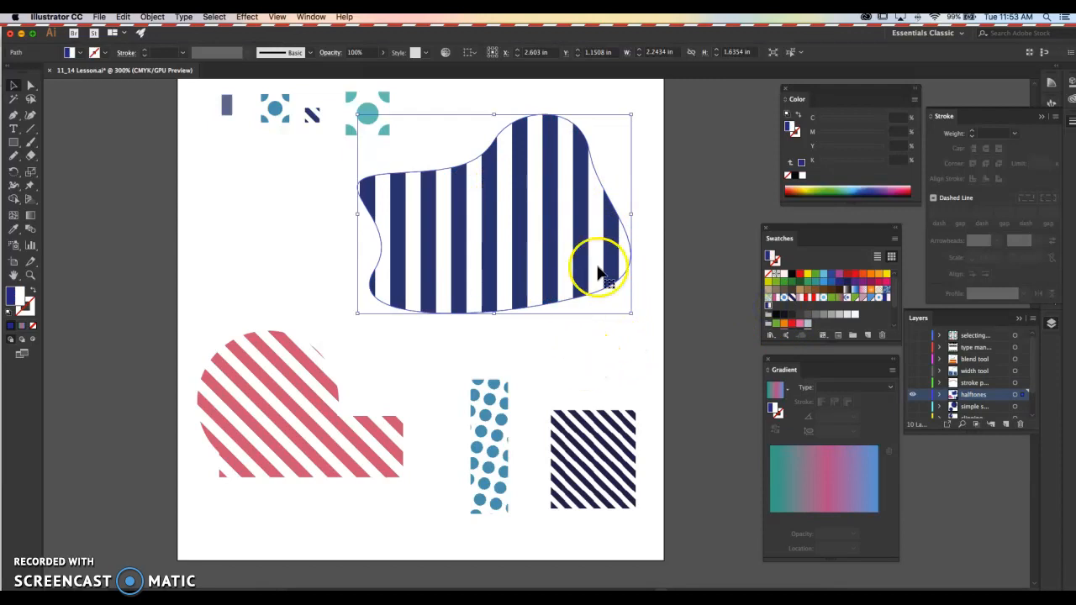
- Edit the lines pattern swatch to the Brick by Row tile type with Left in Front overlap, and finish pattern editing
{"action": "double_click", "coordinate": [770, 308]}
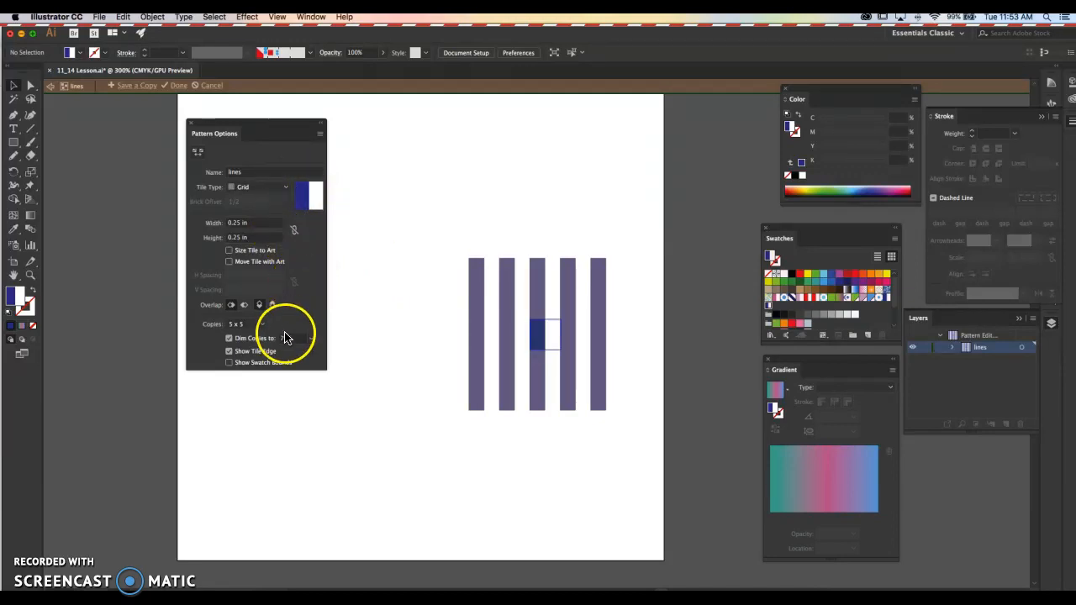
{"action": "left_click", "coordinate": [250, 187]}
{"action": "left_click", "coordinate": [254, 211]}
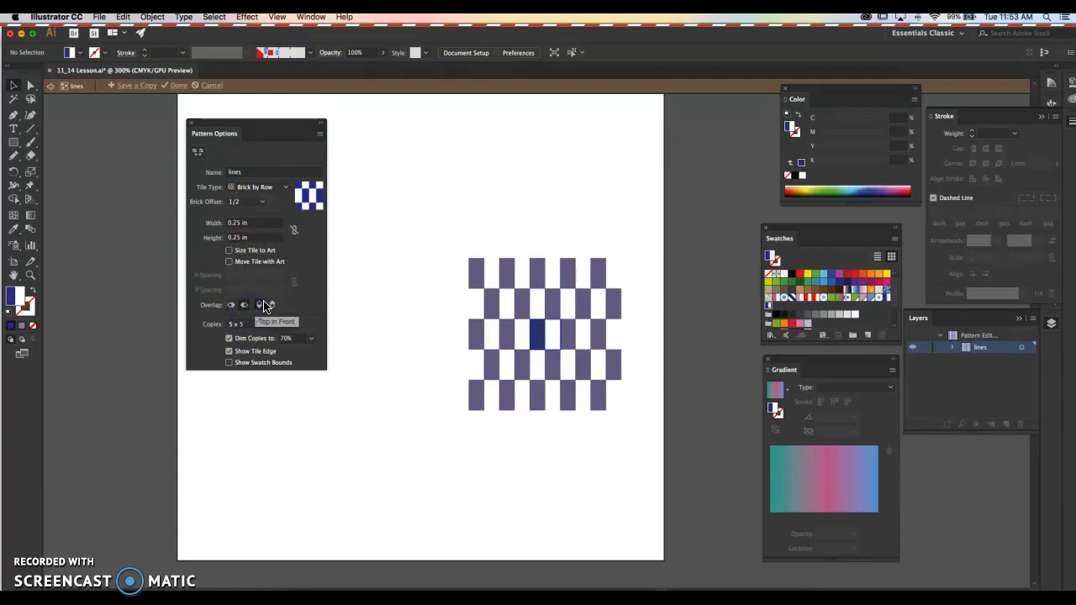
{"action": "left_click", "coordinate": [231, 305]}
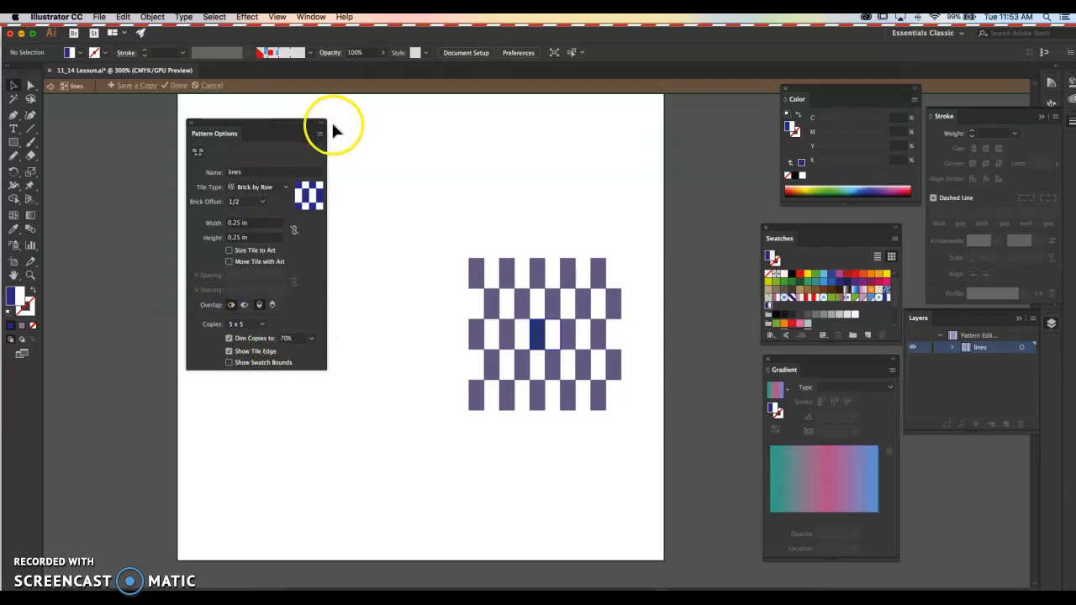
{"action": "left_click", "coordinate": [176, 85]}
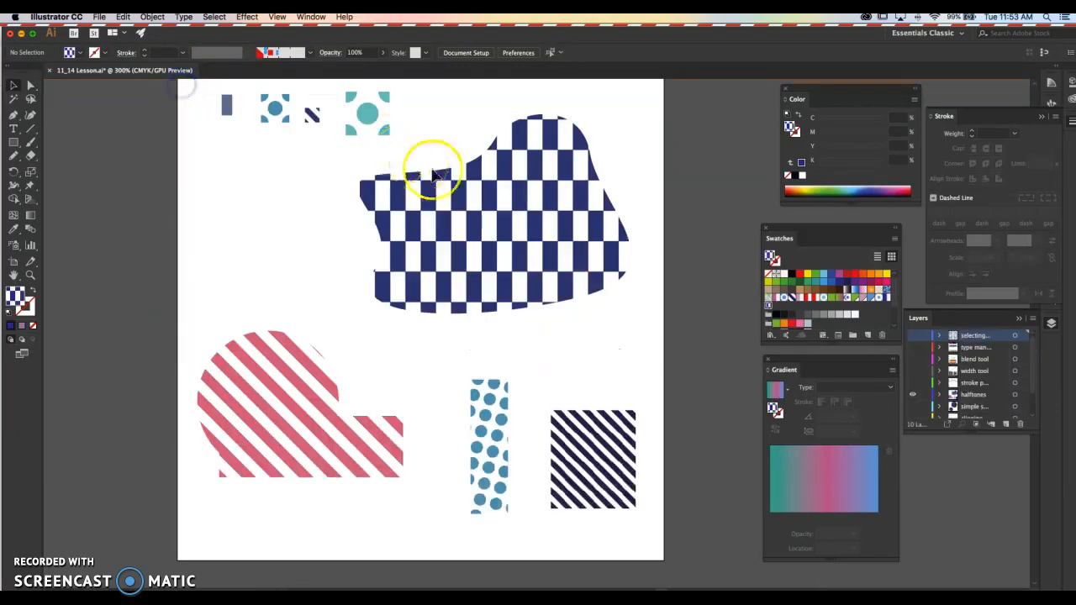
{"action": "left_click", "coordinate": [249, 248]}
{"action": "left_click_drag", "start_coordinate": [332, 263], "coordinate": [293, 247]}
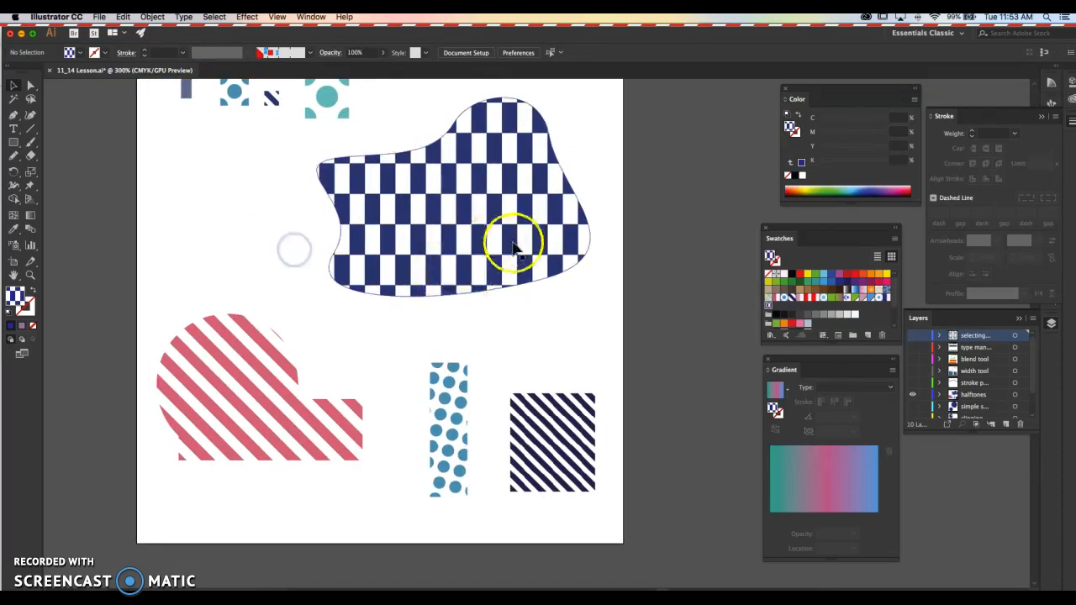
{"action": "left_click_drag", "start_coordinate": [374, 228], "coordinate": [402, 283]}
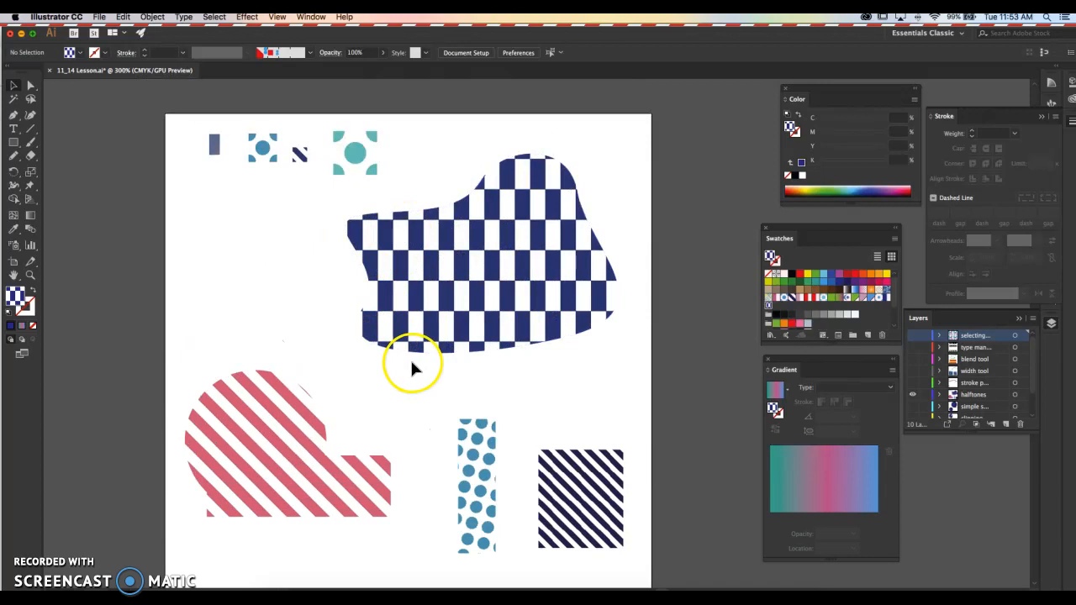
{"action": "left_click", "coordinate": [285, 470]}
{"action": "left_click", "coordinate": [308, 338]}
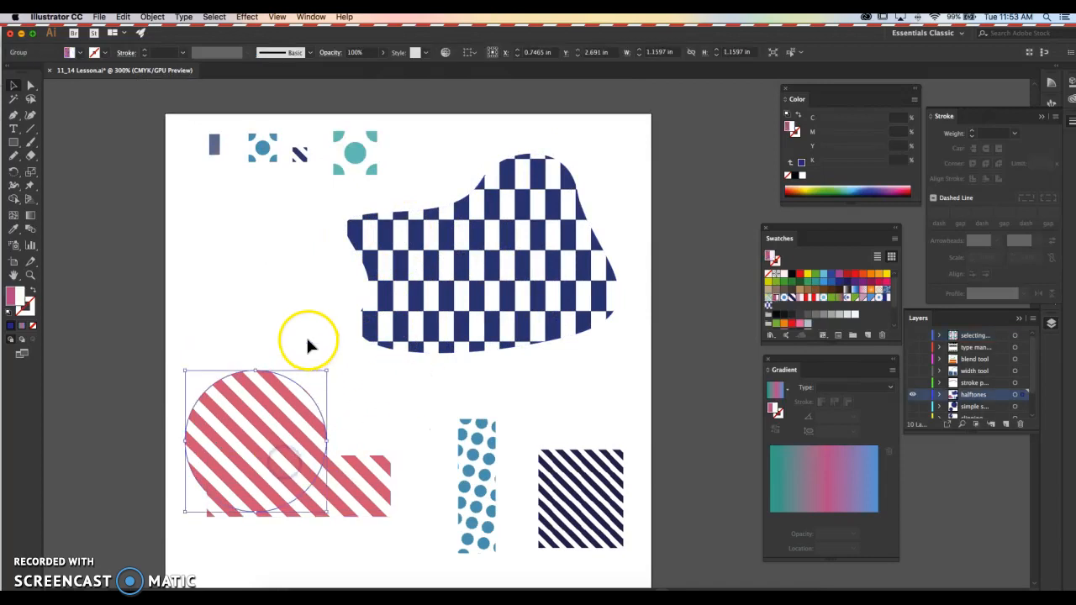
{"action": "scroll", "coordinate": [330, 369], "scroll_direction": "down", "scroll_amount": 2}
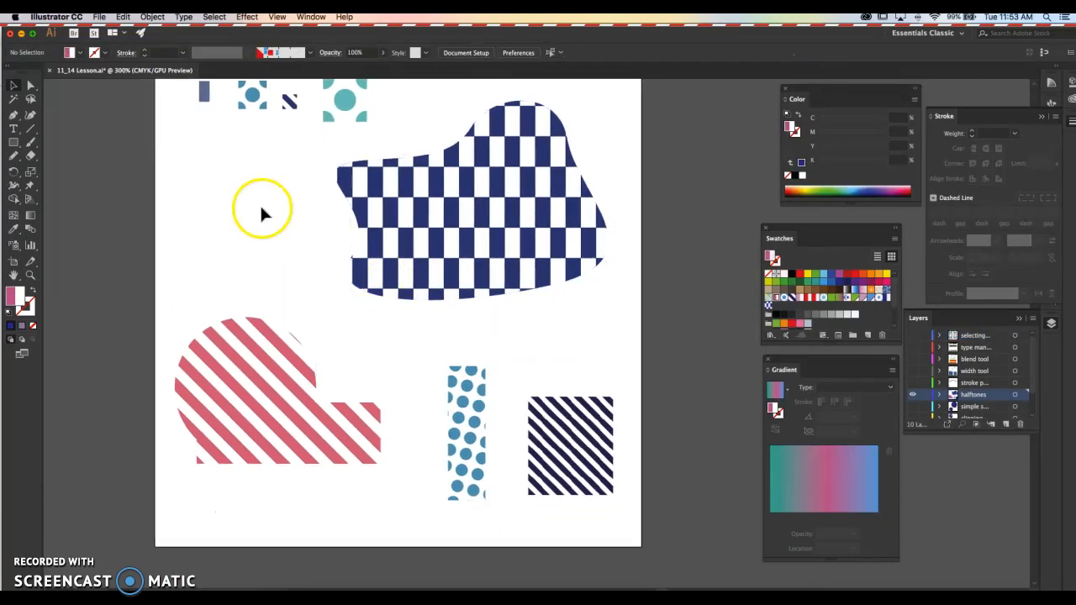
- Draw a rectangle about 1.55 by 0.98 in overlapping the blob and fill it with the checkered lines swatch
{"action": "key", "text": "m"}
{"action": "left_click_drag", "start_coordinate": [223, 208], "coordinate": [413, 324]}
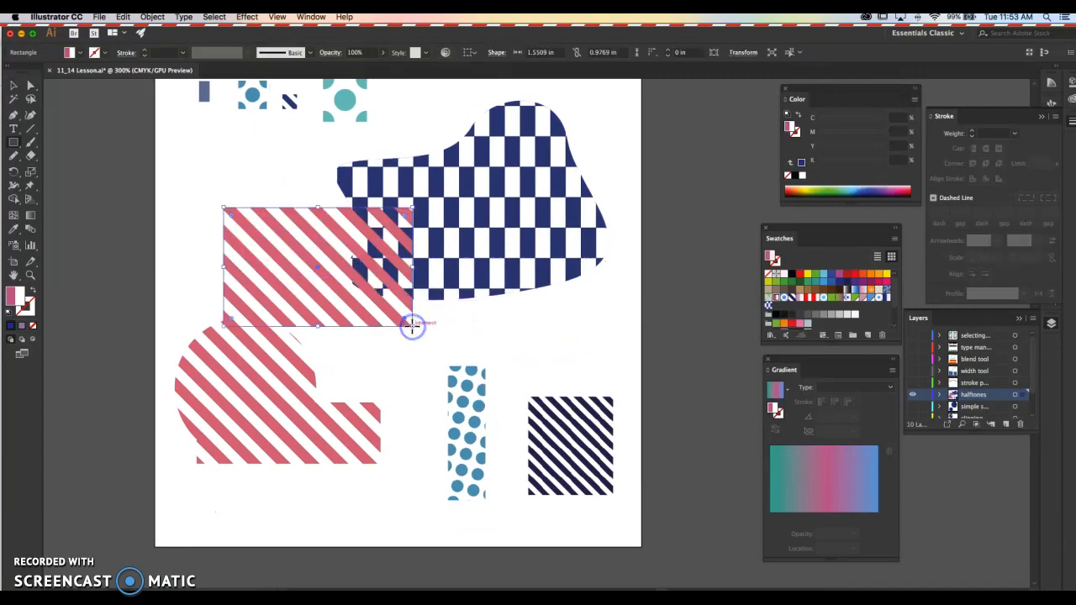
{"action": "left_click", "coordinate": [767, 309]}
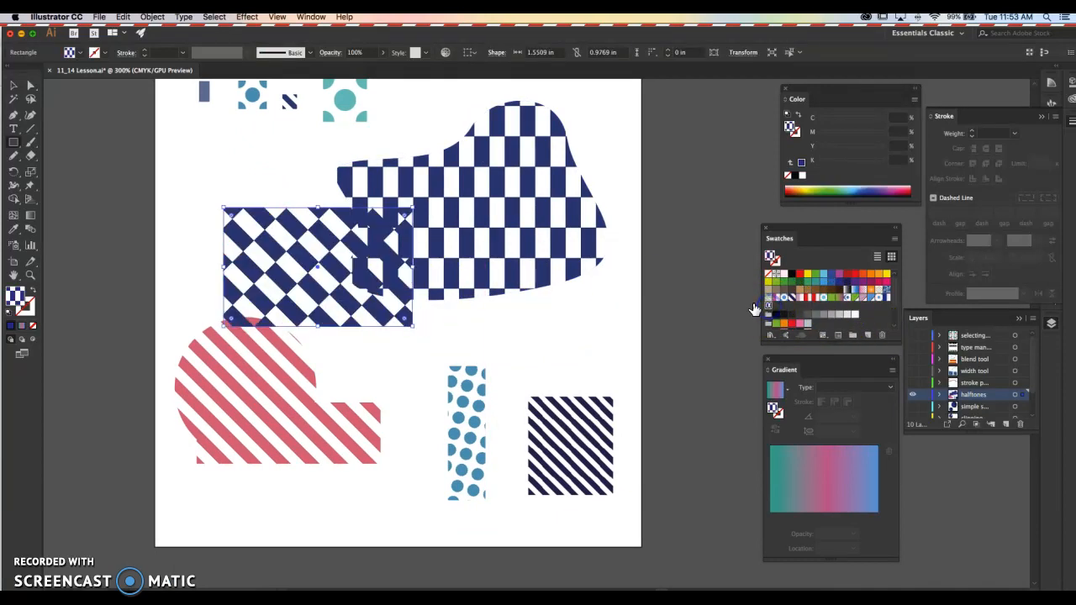
{"action": "left_click", "coordinate": [231, 179]}
- Move the checkered test rectangle slightly and delete it
{"action": "key", "text": "v"}
{"action": "left_click_drag", "start_coordinate": [327, 272], "coordinate": [350, 253]}
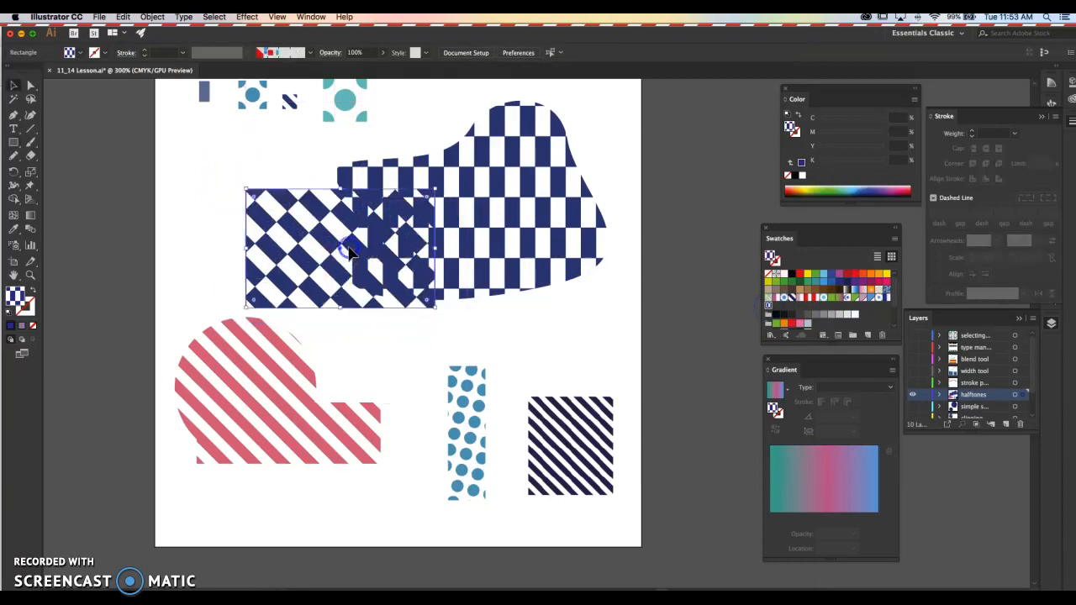
{"action": "key", "text": "Delete"}
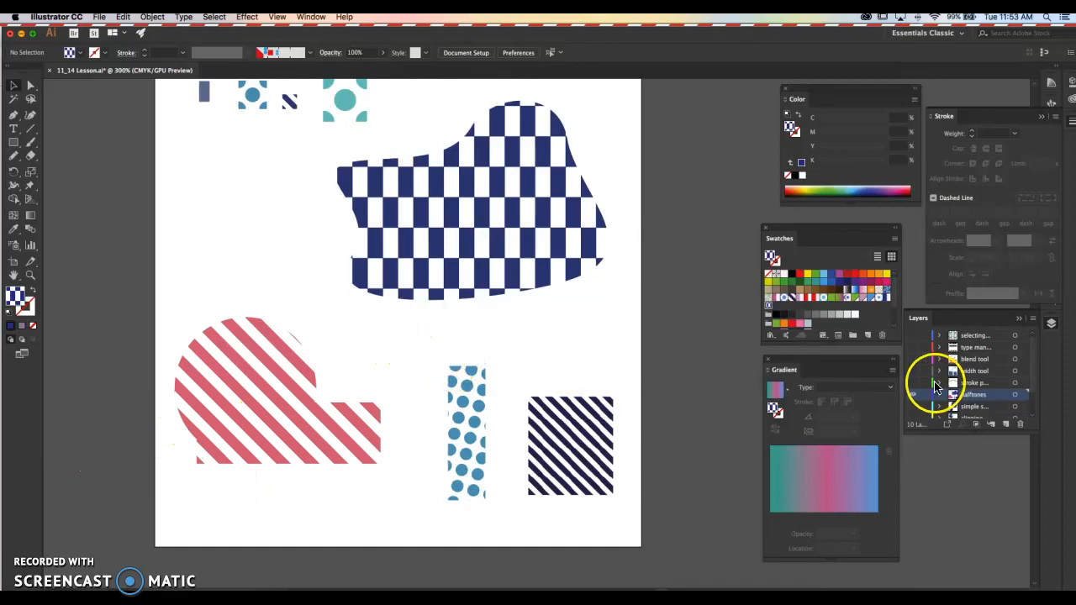
- Hide the halftones layer, show the spheres layer directly below it, and delete the smaller shaded sphere
{"action": "left_click", "coordinate": [911, 396]}
{"action": "left_click", "coordinate": [912, 406]}
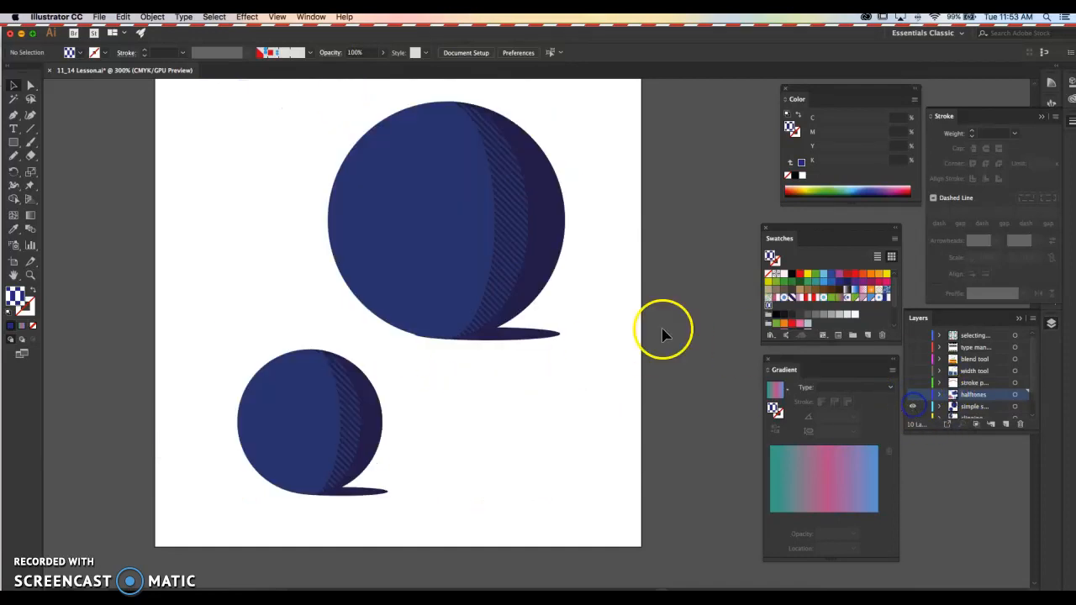
{"action": "scroll", "coordinate": [699, 334], "scroll_direction": "left", "scroll_amount": 3}
{"action": "left_click_drag", "start_coordinate": [279, 365], "coordinate": [475, 550]}
{"action": "key", "text": "Delete"}
- Scale the remaining shaded sphere down to about 1.52 by 1.53 in and move it to the artboard's lower-left area
{"action": "left_click_drag", "start_coordinate": [355, 132], "coordinate": [705, 392]}
{"action": "left_click_drag", "start_coordinate": [630, 119], "coordinate": [575, 168]}
{"action": "left_click_drag", "start_coordinate": [526, 238], "coordinate": [367, 405]}
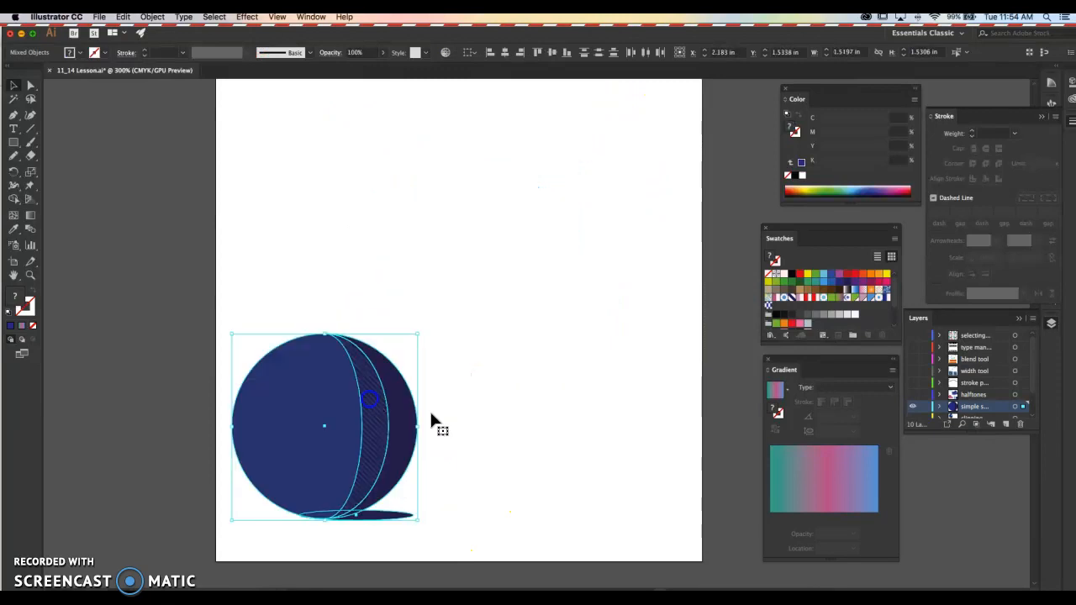
{"action": "left_click", "coordinate": [475, 411]}
{"action": "left_click", "coordinate": [415, 283]}
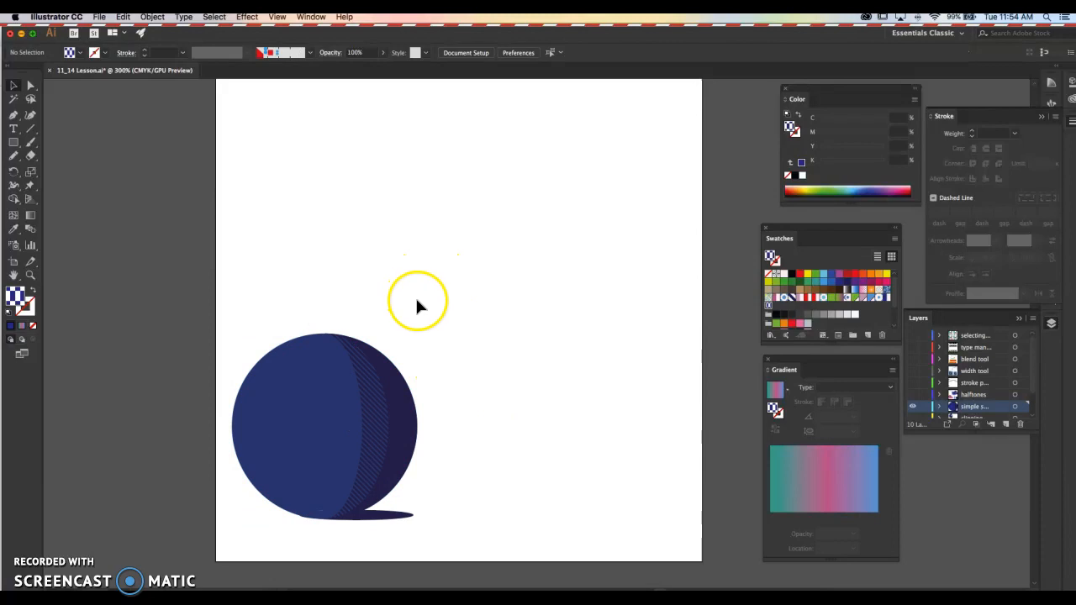
{"action": "left_click", "coordinate": [417, 301]}
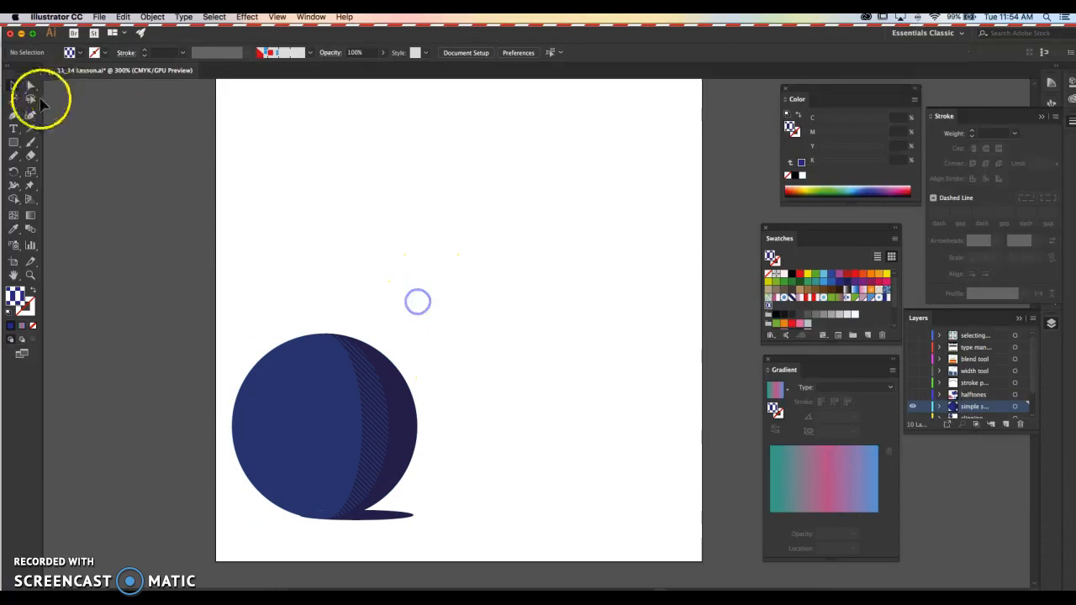
- Draw a circle about 1.11 in across above the sphere and give it the sphere's blue fill with the Eyedropper
{"action": "left_click", "coordinate": [12, 147]}
{"action": "left_click", "coordinate": [63, 168]}
{"action": "left_click_drag", "start_coordinate": [348, 121], "coordinate": [455, 255]}
{"action": "key", "text": "i"}
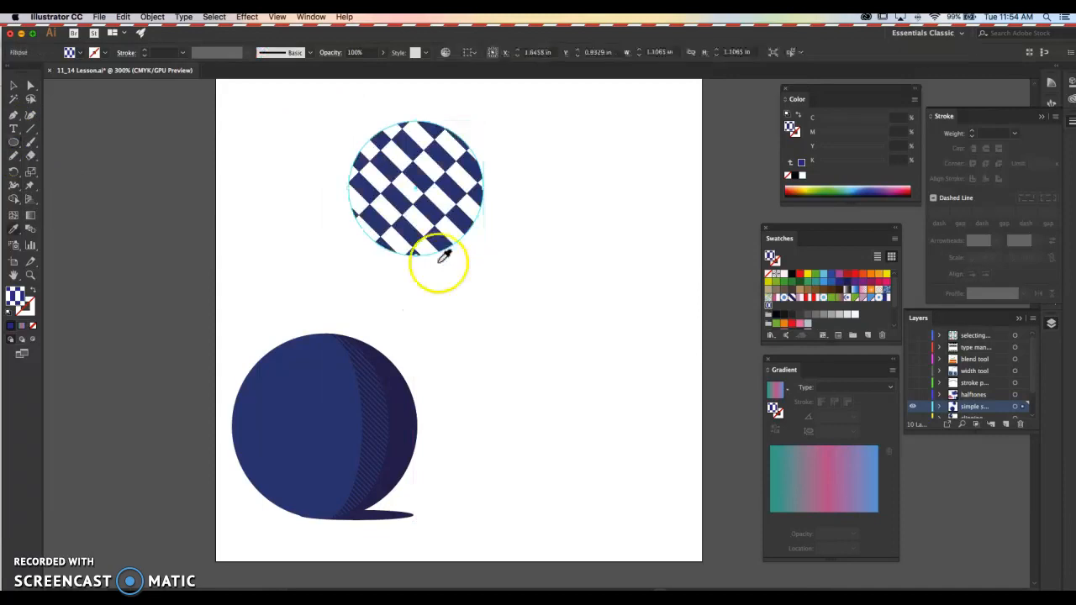
{"action": "left_click", "coordinate": [291, 364]}
{"action": "key", "text": "v"}
{"action": "left_click", "coordinate": [274, 193]}
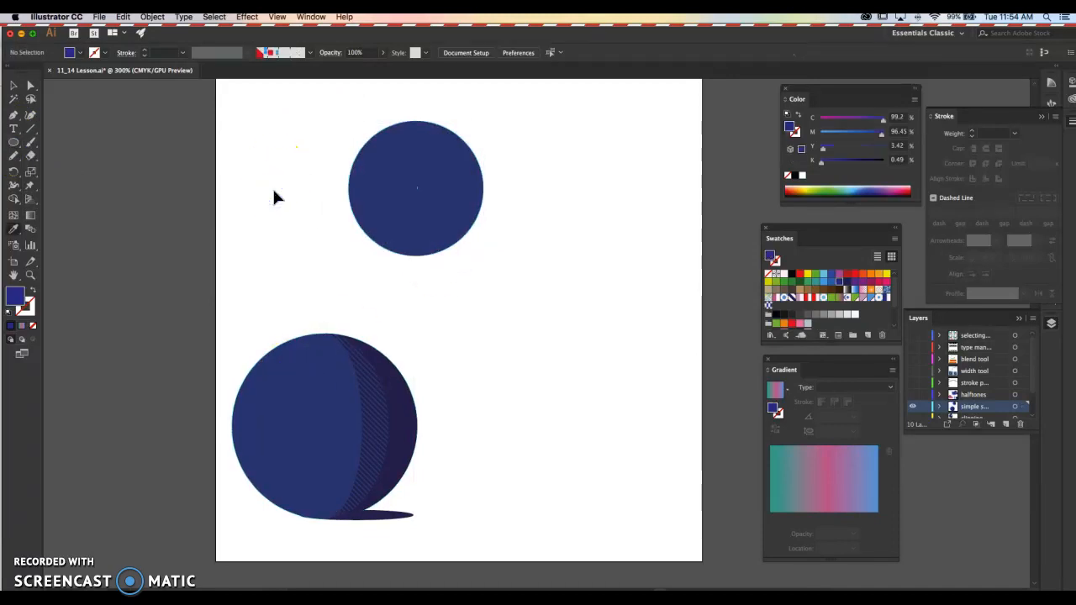
- Copy the blue circle, paste it in front, and narrow the copy to an ellipse about 0.75 in wide about its center
{"action": "left_click", "coordinate": [406, 173]}
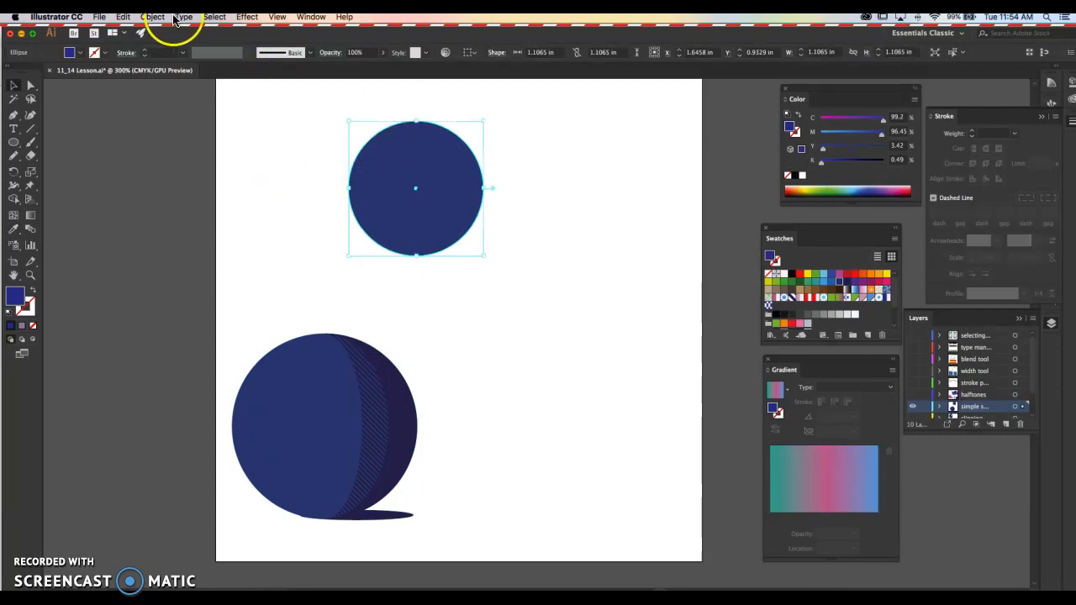
{"action": "left_click", "coordinate": [123, 17]}
{"action": "left_click", "coordinate": [133, 69]}
{"action": "left_click", "coordinate": [122, 17]}
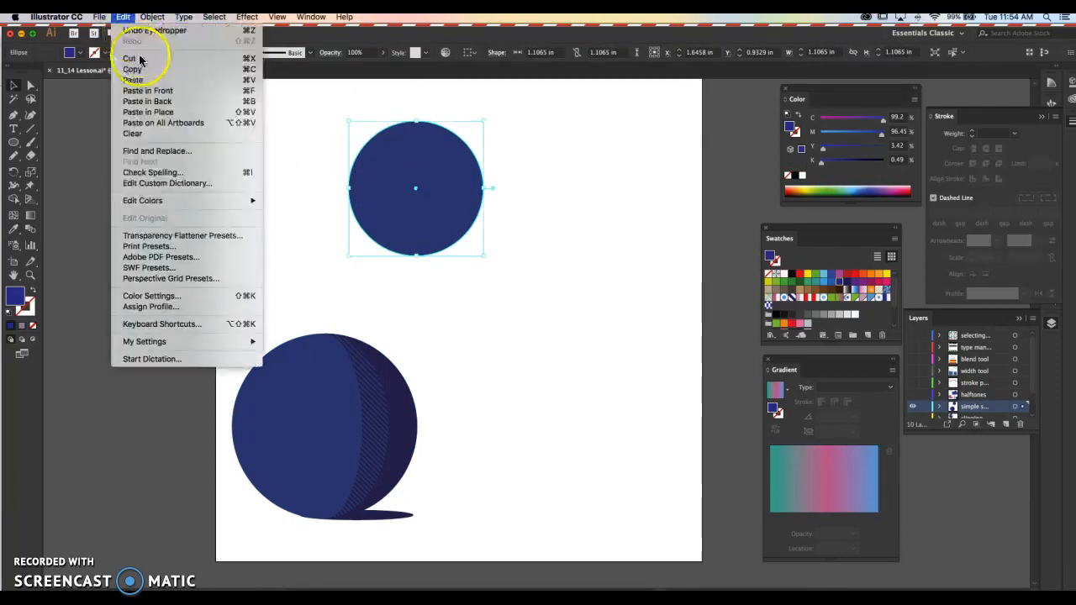
{"action": "left_click", "coordinate": [151, 89]}
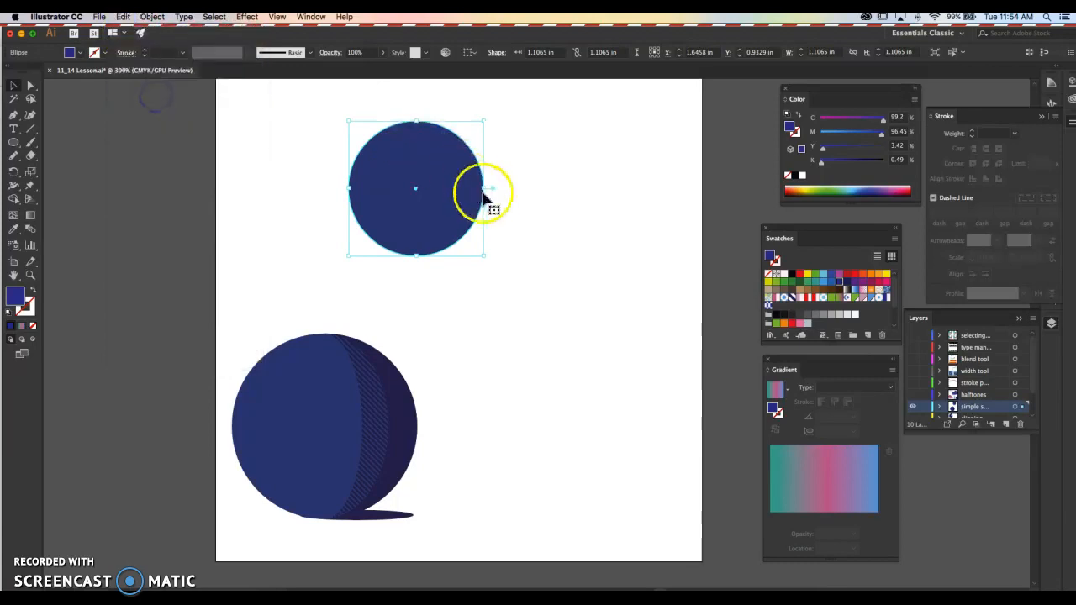
{"action": "left_click_drag", "start_coordinate": [484, 189], "coordinate": [463, 187]}
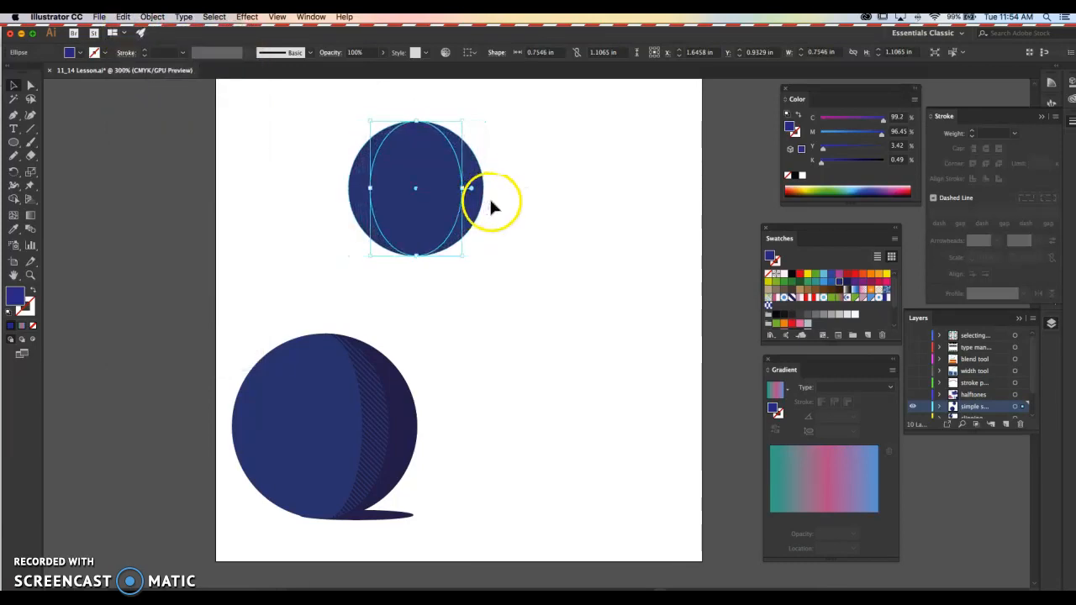
{"action": "left_click", "coordinate": [475, 195]}
{"action": "left_click", "coordinate": [522, 154]}
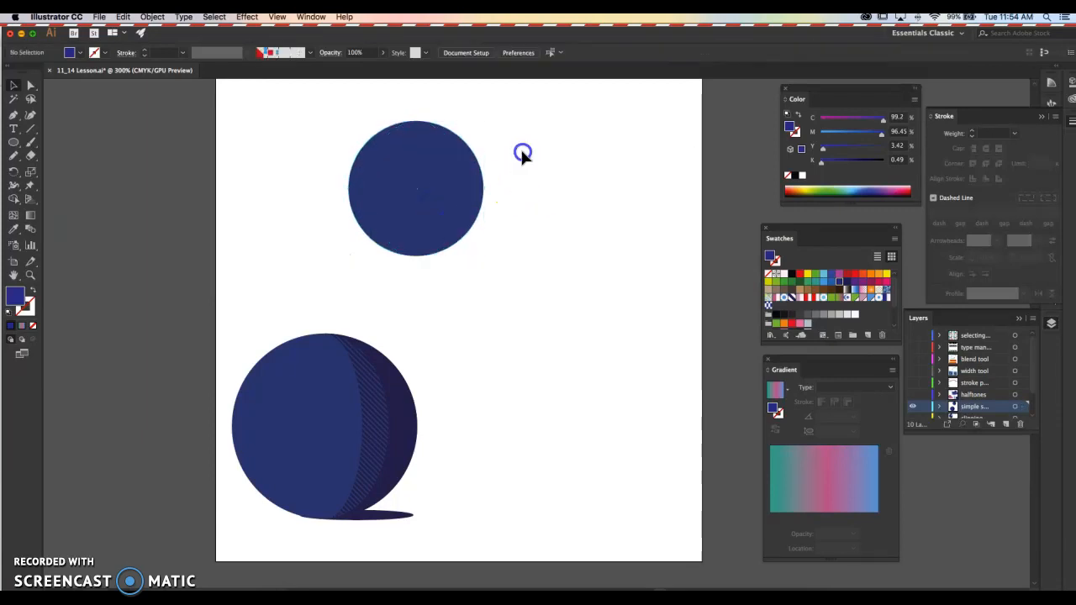
{"action": "left_click", "coordinate": [441, 186]}
{"action": "left_click", "coordinate": [505, 180]}
{"action": "left_click", "coordinate": [452, 187]}
{"action": "left_click", "coordinate": [507, 182]}
{"action": "left_click", "coordinate": [477, 183]}
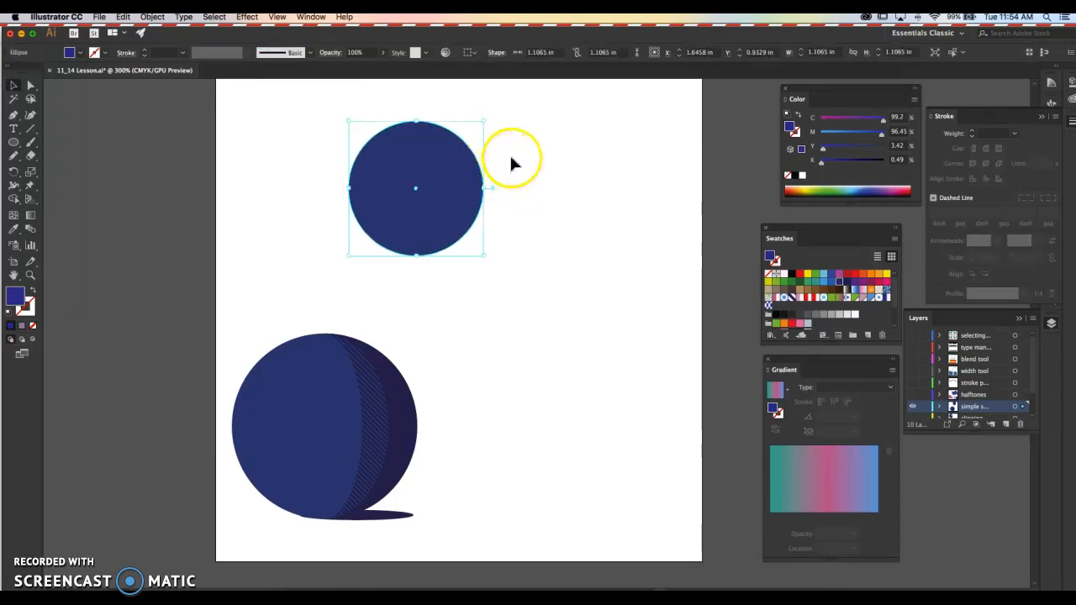
{"action": "left_click", "coordinate": [509, 152]}
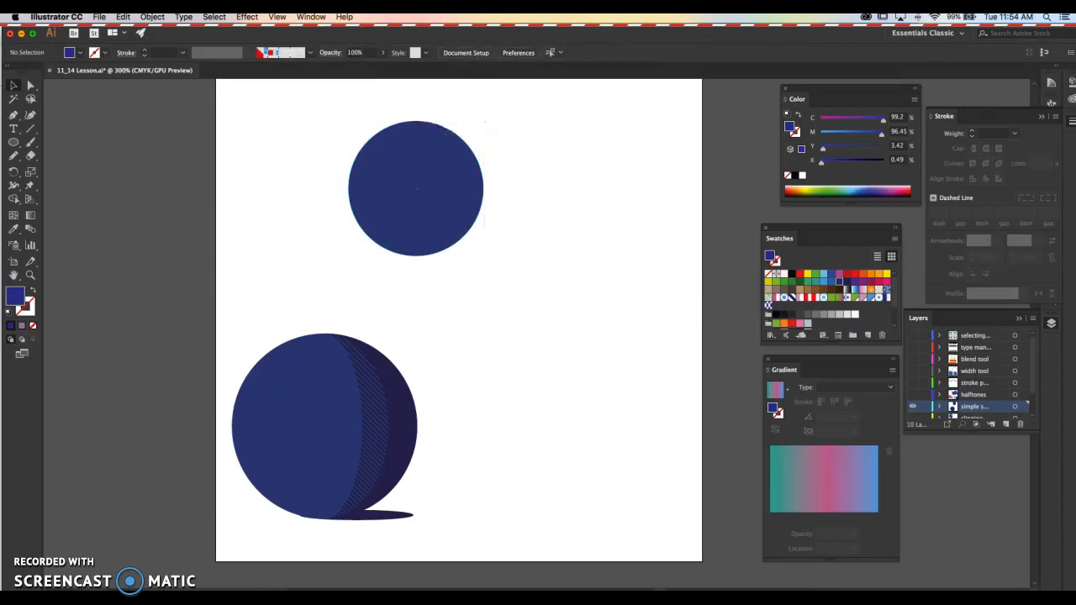
- Paste another copy of the full circle in place behind the existing circle and ellipse
{"action": "left_click", "coordinate": [126, 17]}
{"action": "left_click", "coordinate": [147, 96]}
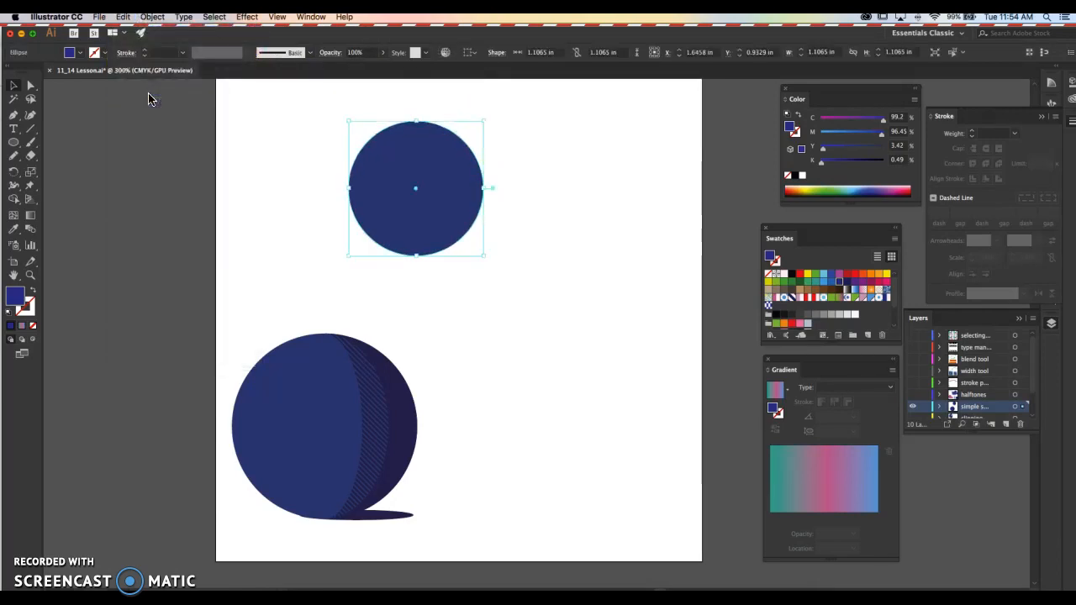
{"action": "left_click", "coordinate": [207, 140]}
- Remove the left sliver and the ellipse from the upper front circle copy with the Shape Builder, leaving a right-hand crescent
{"action": "left_click", "coordinate": [476, 165]}
{"action": "left_click", "coordinate": [444, 178], "text": "shift"}
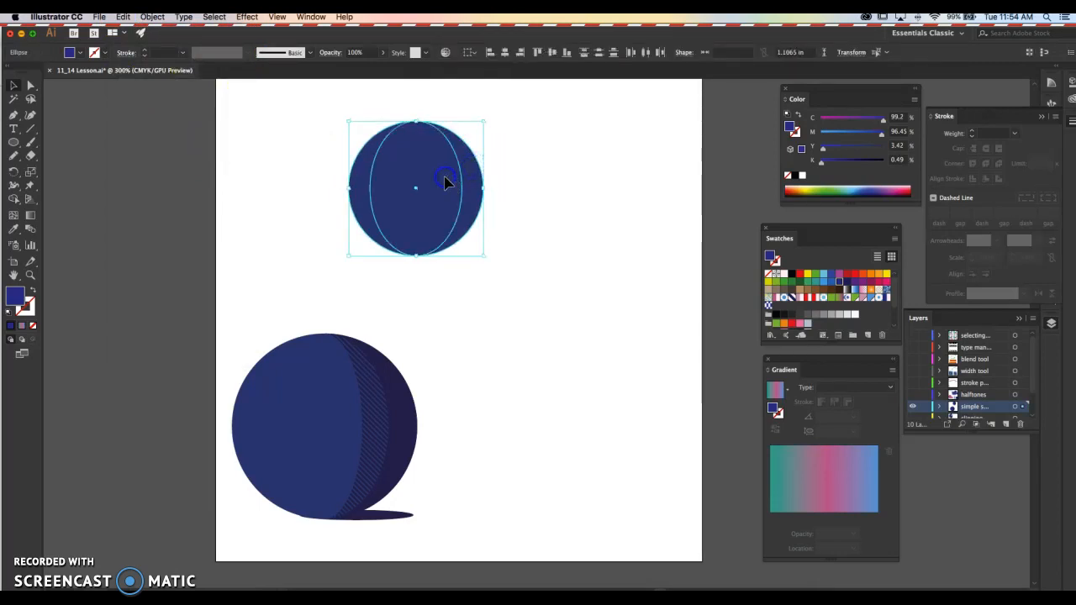
{"action": "left_click", "coordinate": [12, 201]}
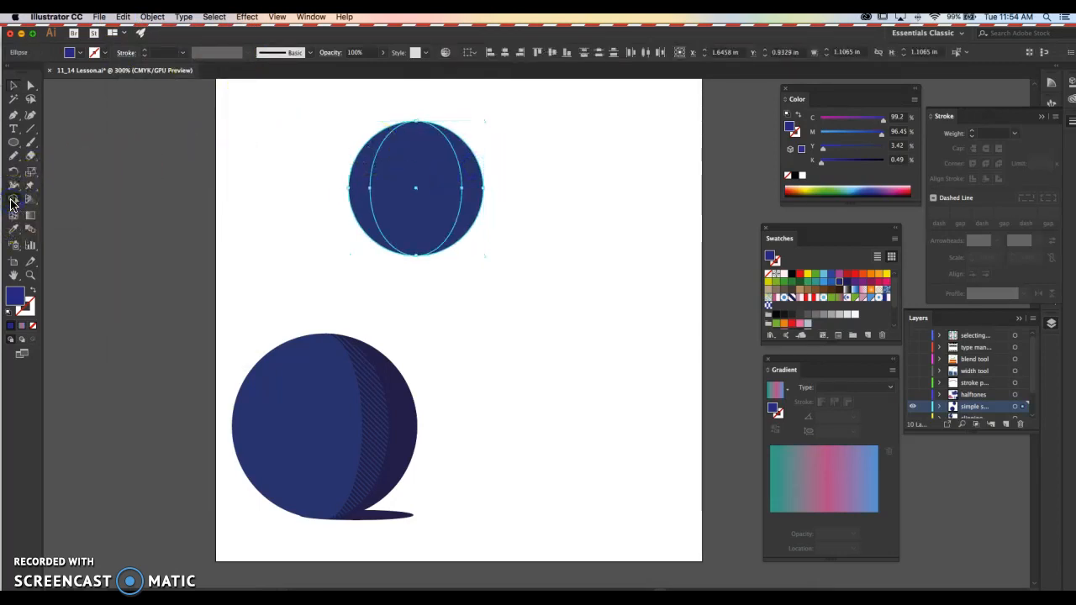
{"action": "left_click", "coordinate": [361, 189], "text": "alt"}
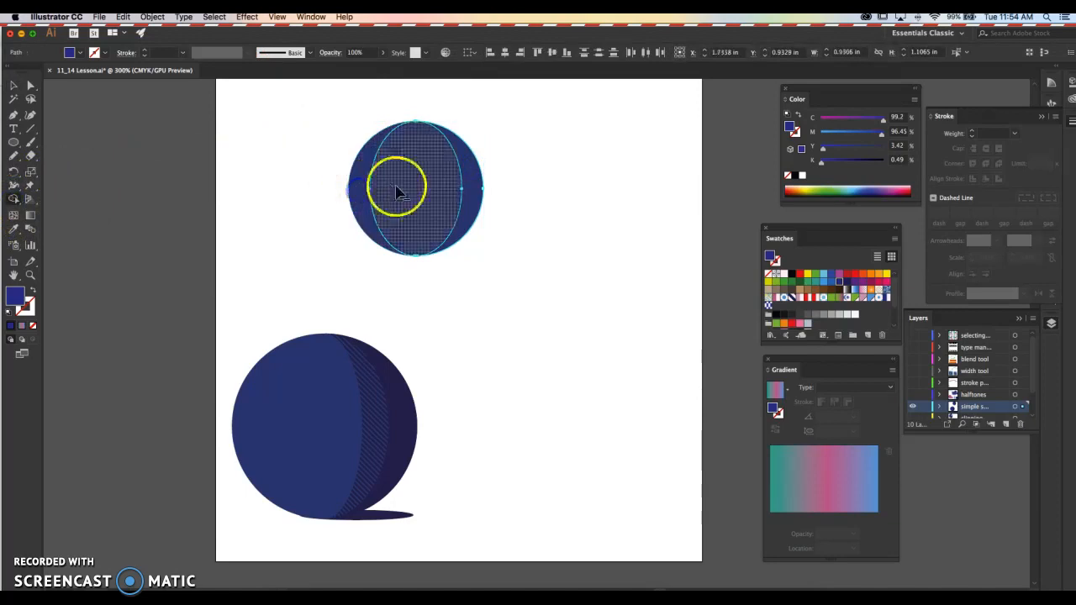
{"action": "left_click", "coordinate": [397, 193], "text": "alt"}
- Move the crescent clear of the blue circle to check its shape, and undo the move
{"action": "key", "text": "v"}
{"action": "left_click_drag", "start_coordinate": [473, 168], "coordinate": [560, 173]}
{"action": "left_click", "coordinate": [561, 185]}
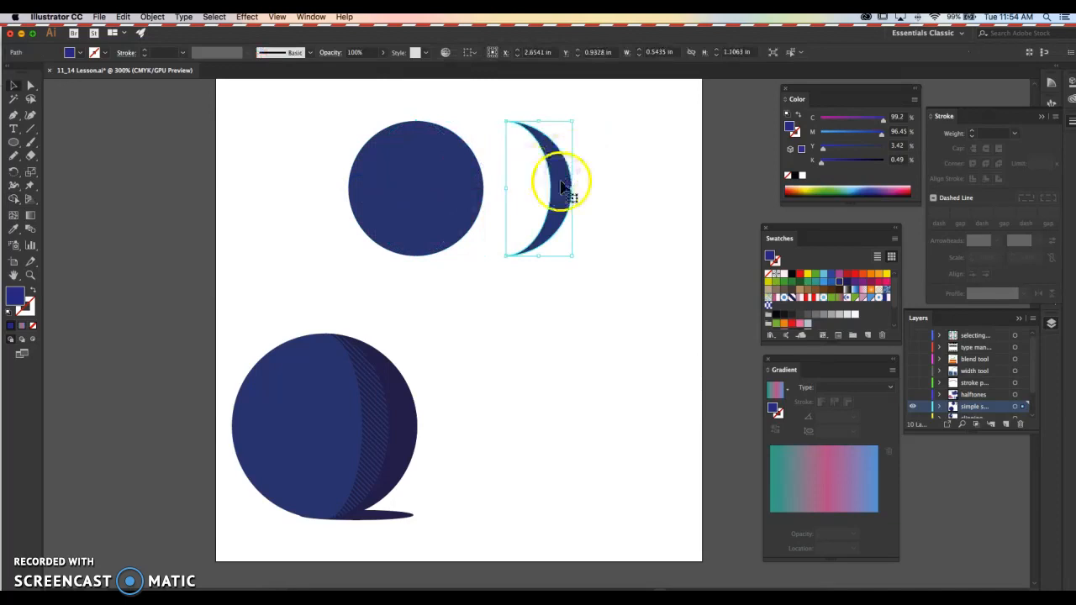
{"action": "key", "text": "super+z"}
- Give the crescent the lower sphere's dark purple shadow fill with the Eyedropper
{"action": "key", "text": "i"}
{"action": "left_click", "coordinate": [410, 419]}
{"action": "left_click", "coordinate": [479, 310]}
{"action": "left_click", "coordinate": [499, 295]}
- Copy the full blue circle, paste it in front, and narrow the copy about its center to an ellipse about 0.43 in wide
{"action": "left_click", "coordinate": [419, 162]}
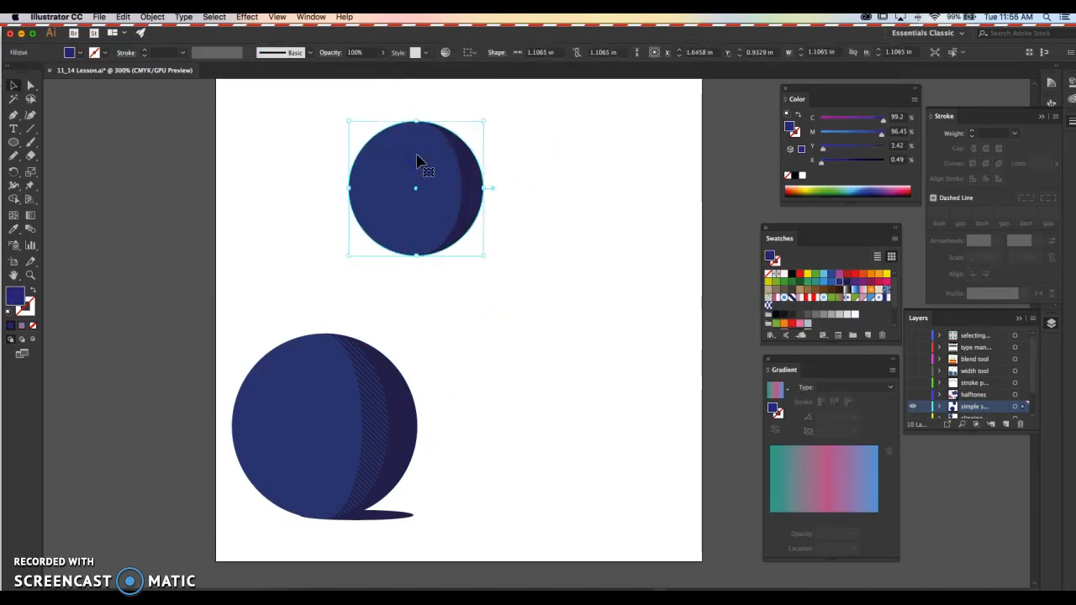
{"action": "left_click", "coordinate": [379, 123]}
{"action": "left_click", "coordinate": [375, 113]}
{"action": "left_click", "coordinate": [416, 145]}
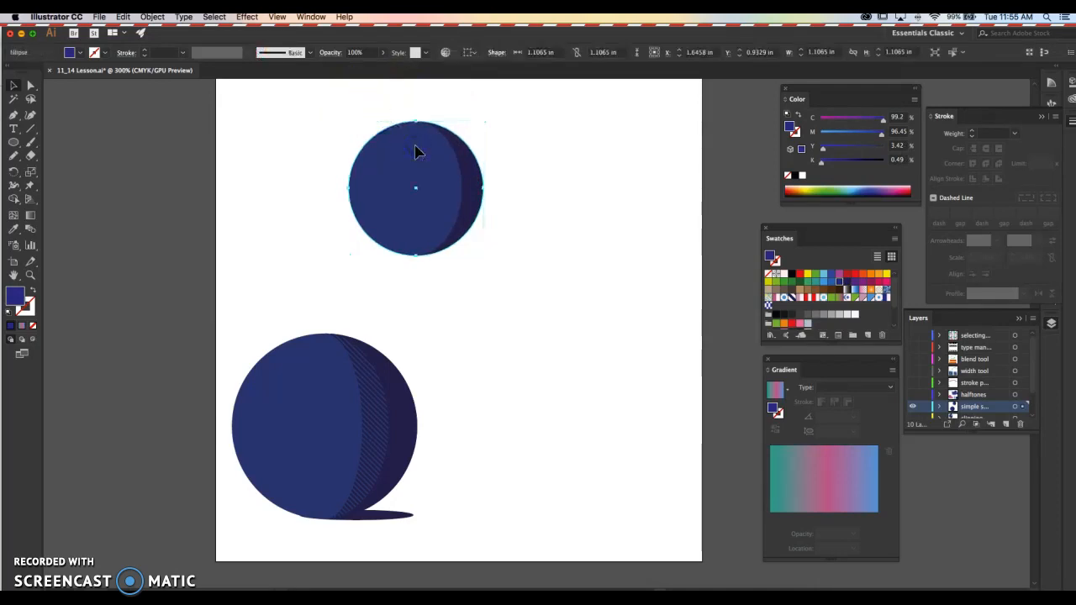
{"action": "left_click", "coordinate": [546, 150]}
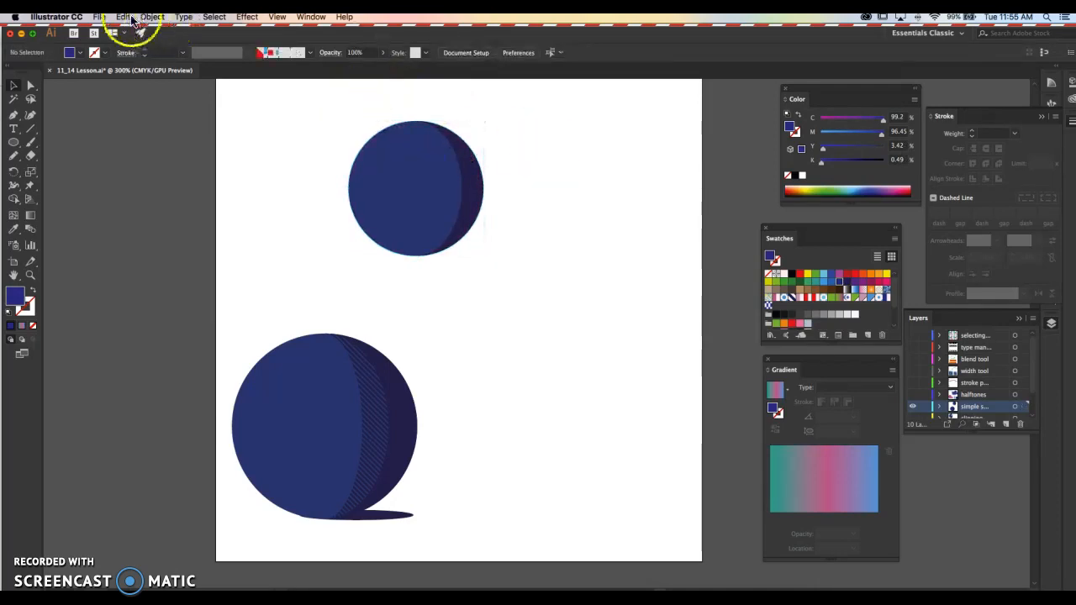
{"action": "key", "text": "super+f"}
{"action": "left_click_drag", "start_coordinate": [483, 188], "coordinate": [444, 189]}
{"action": "left_click", "coordinate": [366, 193]}
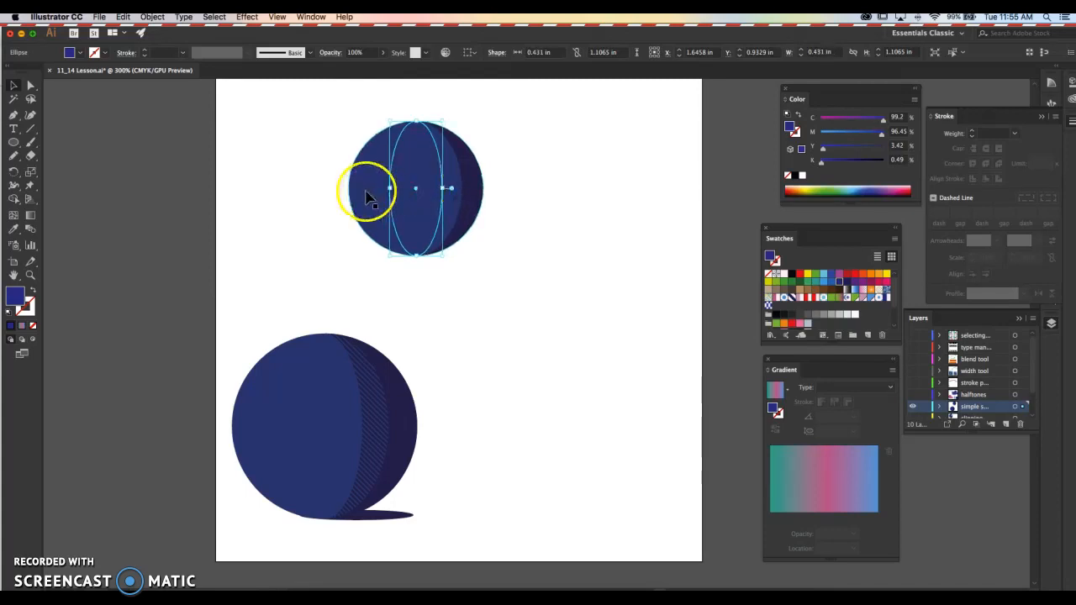
- Paste another full circle in place and send it behind the narrow ellipse
{"action": "left_click", "coordinate": [568, 149]}
{"action": "key", "text": "super+f"}
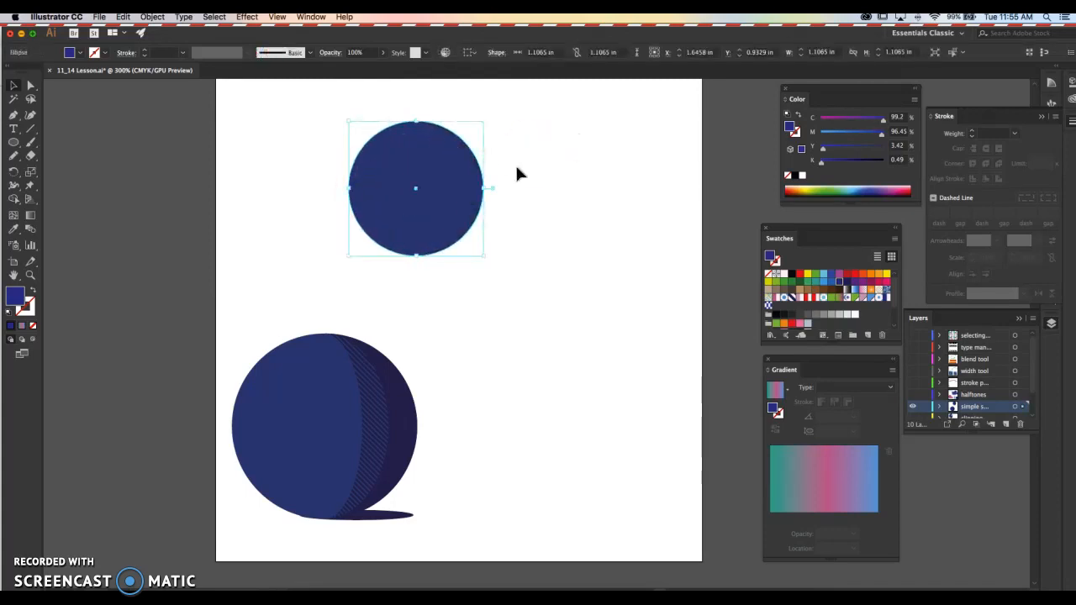
{"action": "key", "text": "super+bracketleft"}
- Remove the left part and the narrow ellipse from the new circle copy with the Shape Builder, leaving a wider crescent
{"action": "left_click", "coordinate": [518, 167]}
{"action": "left_click", "coordinate": [396, 180]}
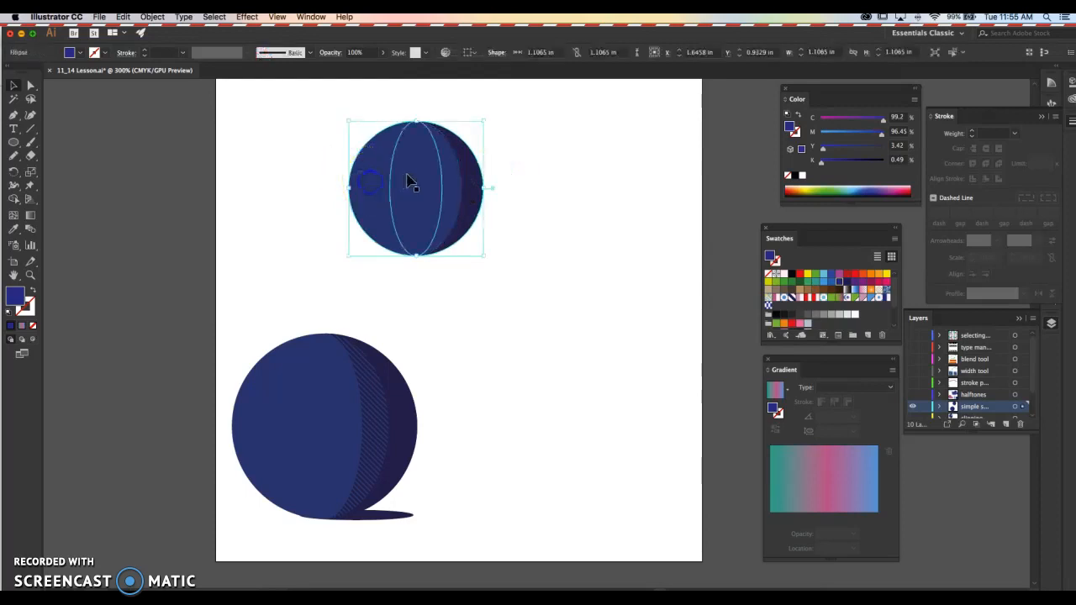
{"action": "left_click", "coordinate": [13, 202]}
{"action": "left_click", "coordinate": [364, 204]}
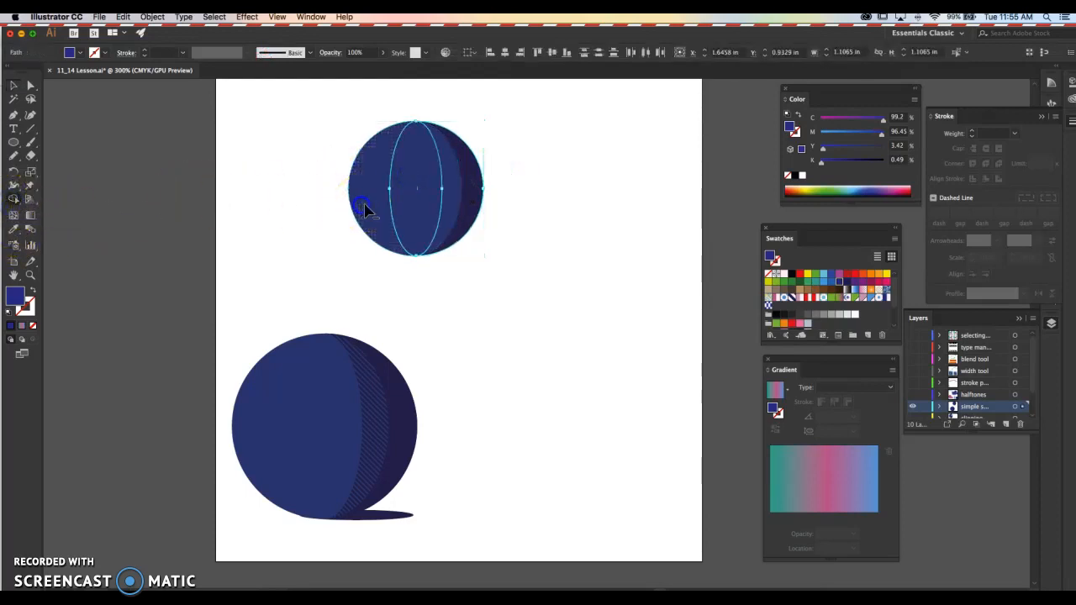
{"action": "left_click", "coordinate": [400, 214]}
- Try diagonal stripe and dot pattern swatches as the wider crescent's fill
{"action": "left_click", "coordinate": [458, 212]}
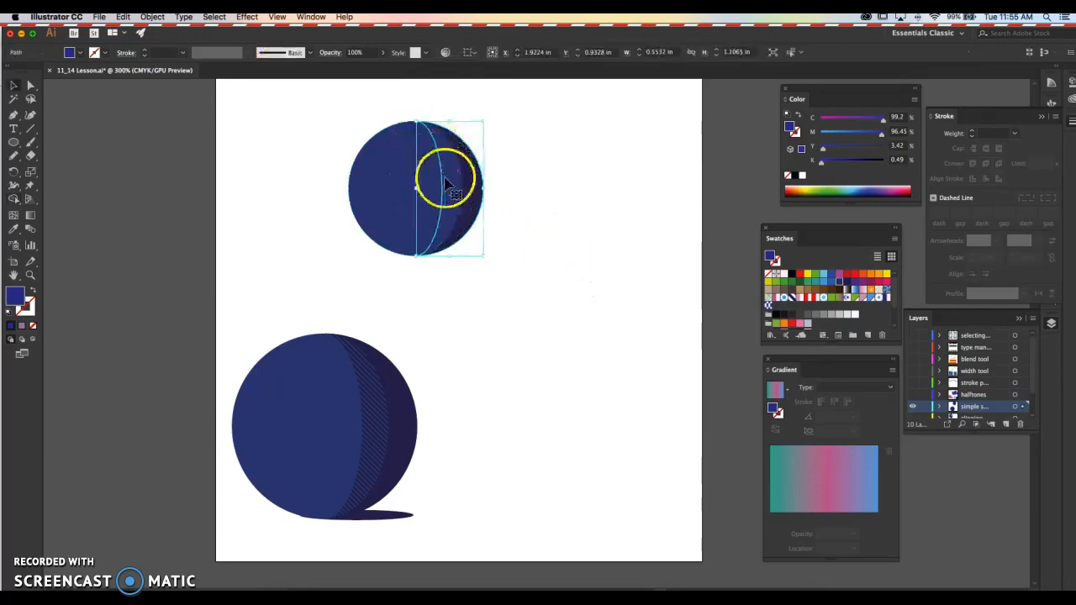
{"action": "left_click", "coordinate": [885, 297]}
{"action": "key", "text": "super+z"}
{"action": "left_click", "coordinate": [887, 299]}
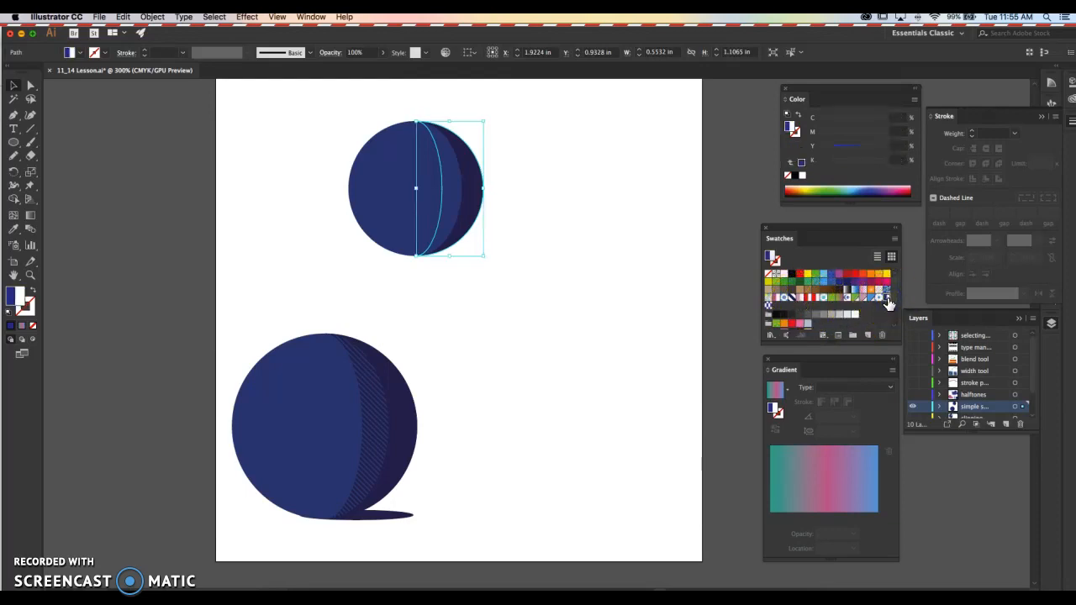
{"action": "left_click", "coordinate": [780, 296]}
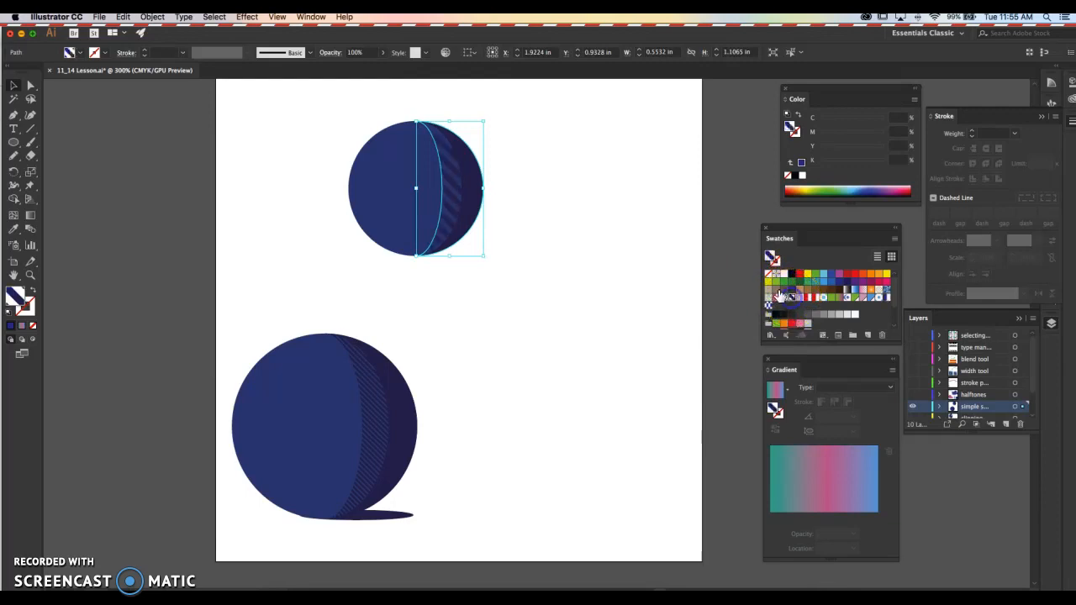
{"action": "left_click", "coordinate": [631, 193]}
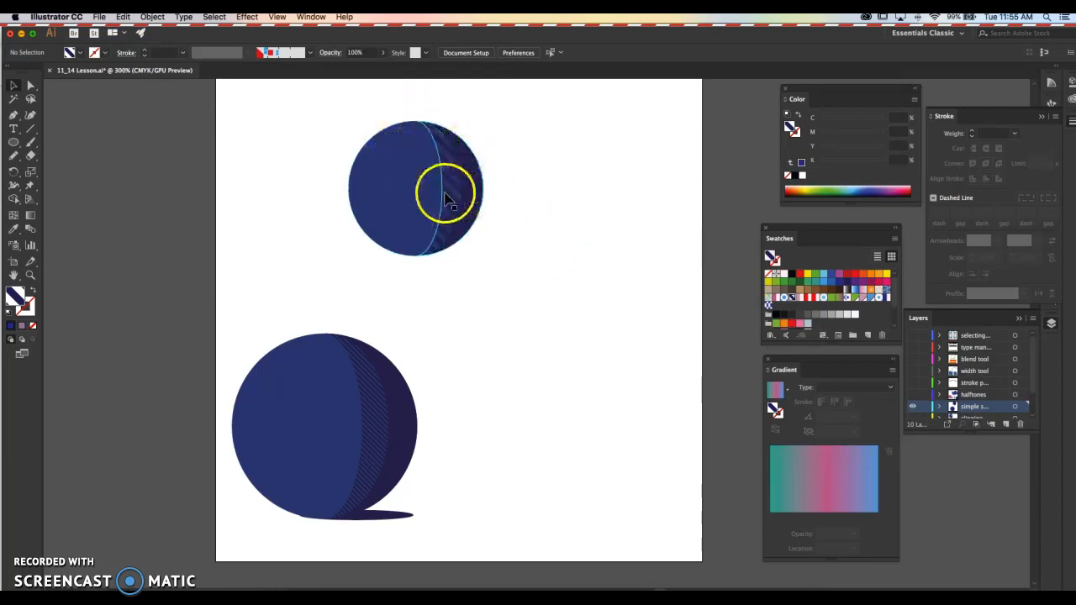
{"action": "left_click", "coordinate": [455, 197]}
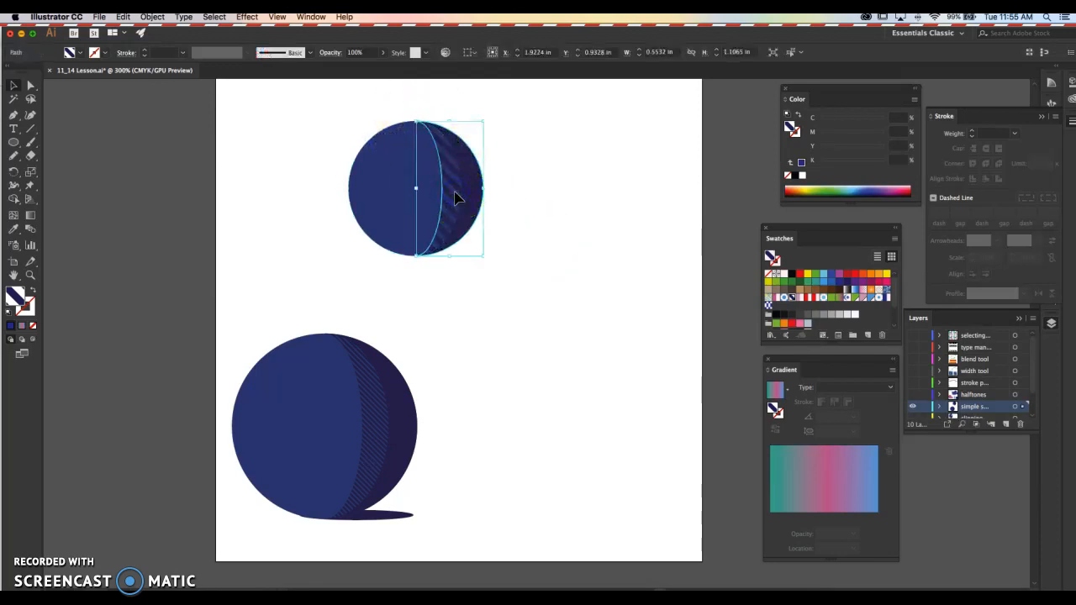
{"action": "left_click", "coordinate": [878, 297]}
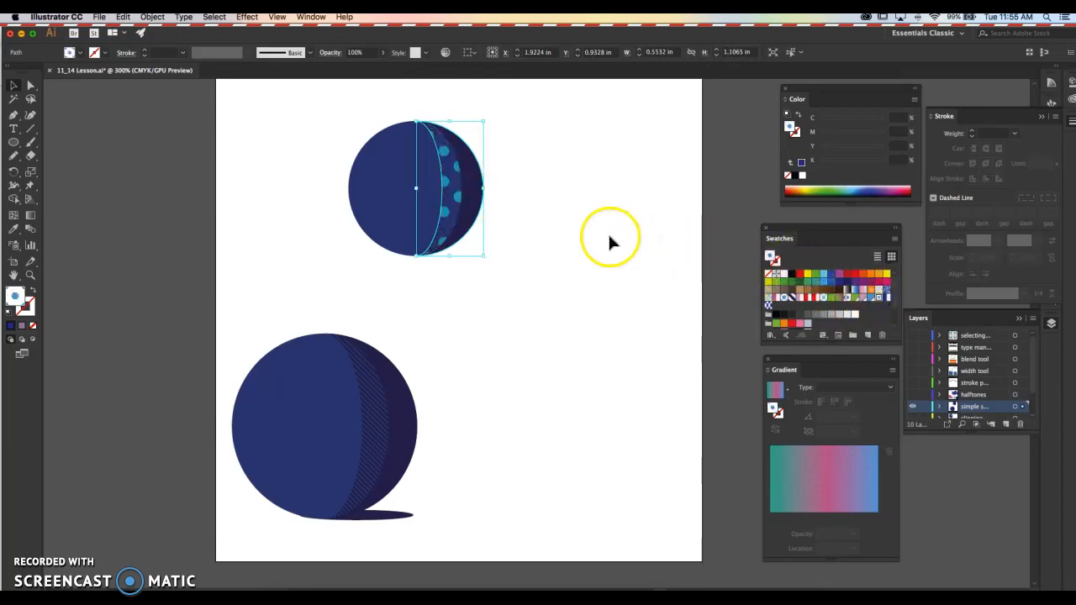
- Give the wider crescent the lower sphere's fine diagonal-line halftone fill with the Eyedropper and deselect it
{"action": "key", "text": "i"}
{"action": "left_click", "coordinate": [379, 396]}
{"action": "left_click", "coordinate": [513, 338], "text": "super"}
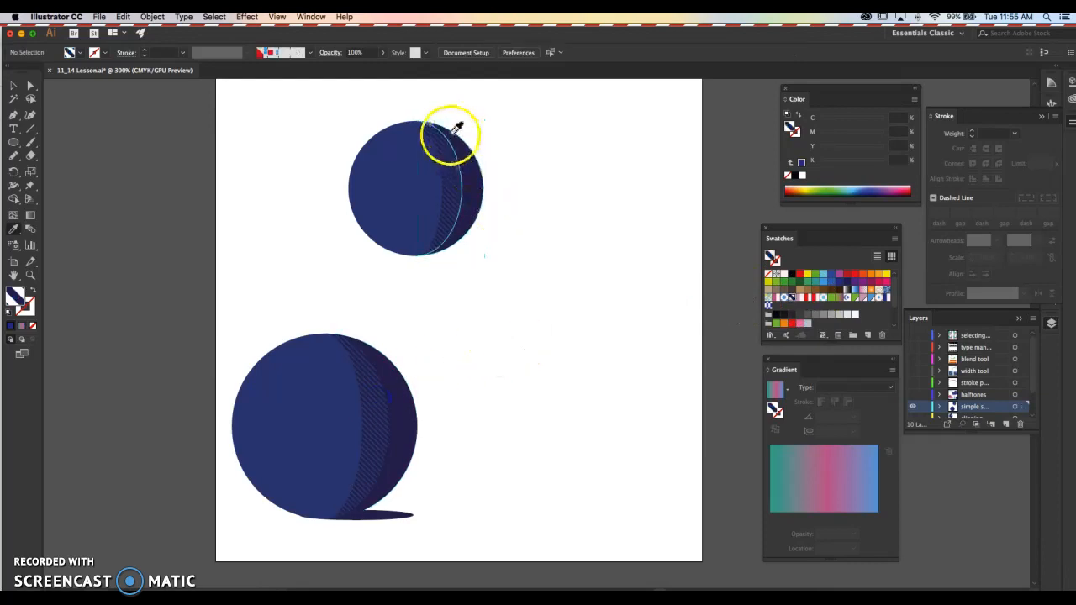